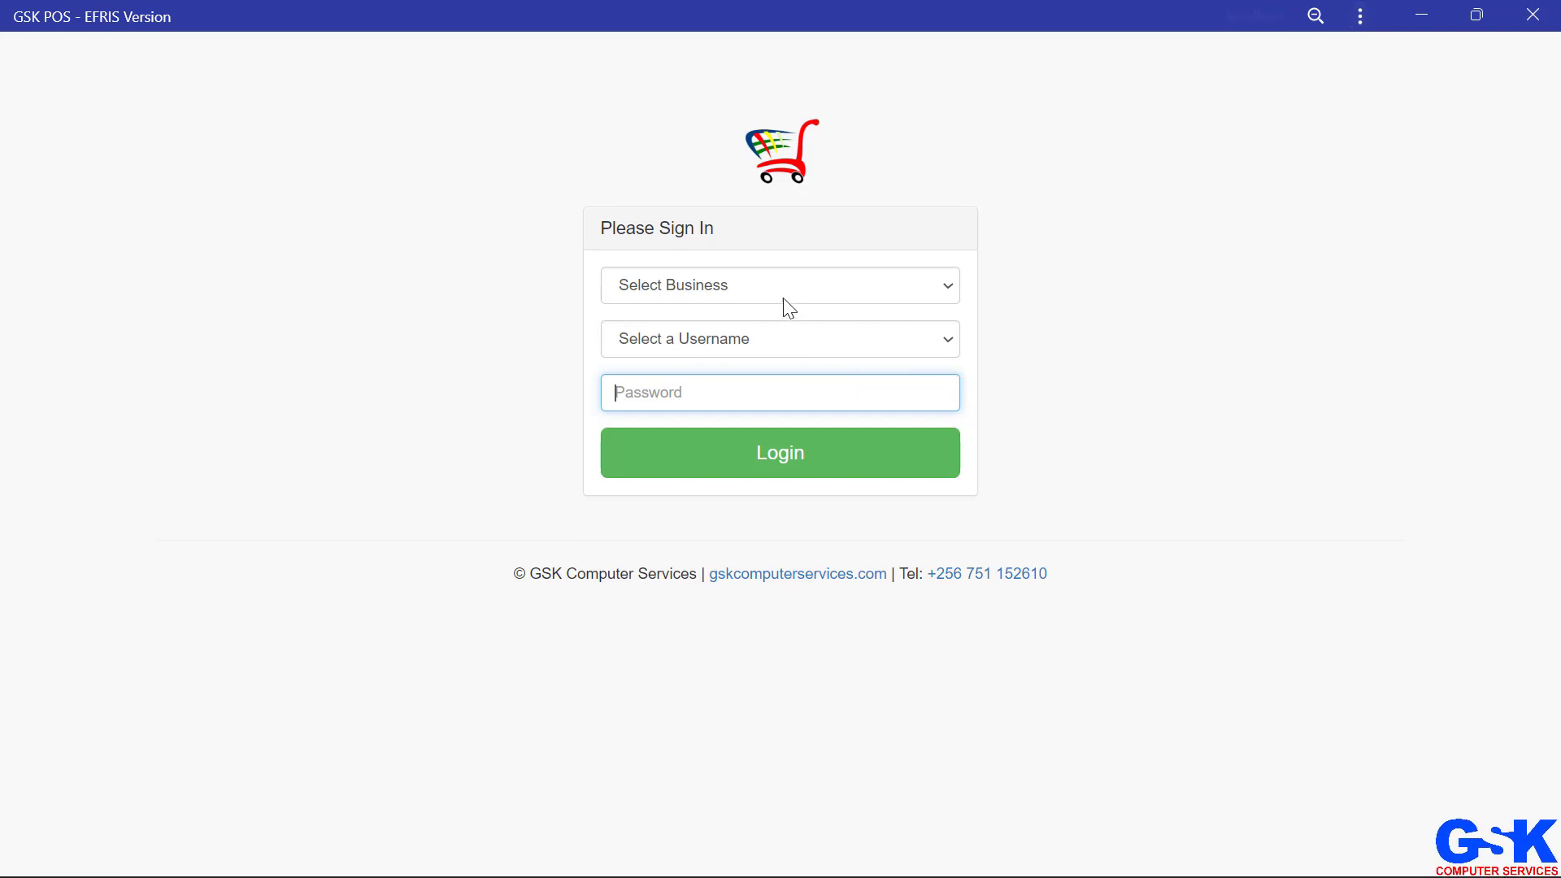
Step: Sign in by choosing the business and the admin username and entering the account password
{"action": "left_click", "coordinate": [699, 284]}
{"action": "left_click", "coordinate": [743, 328]}
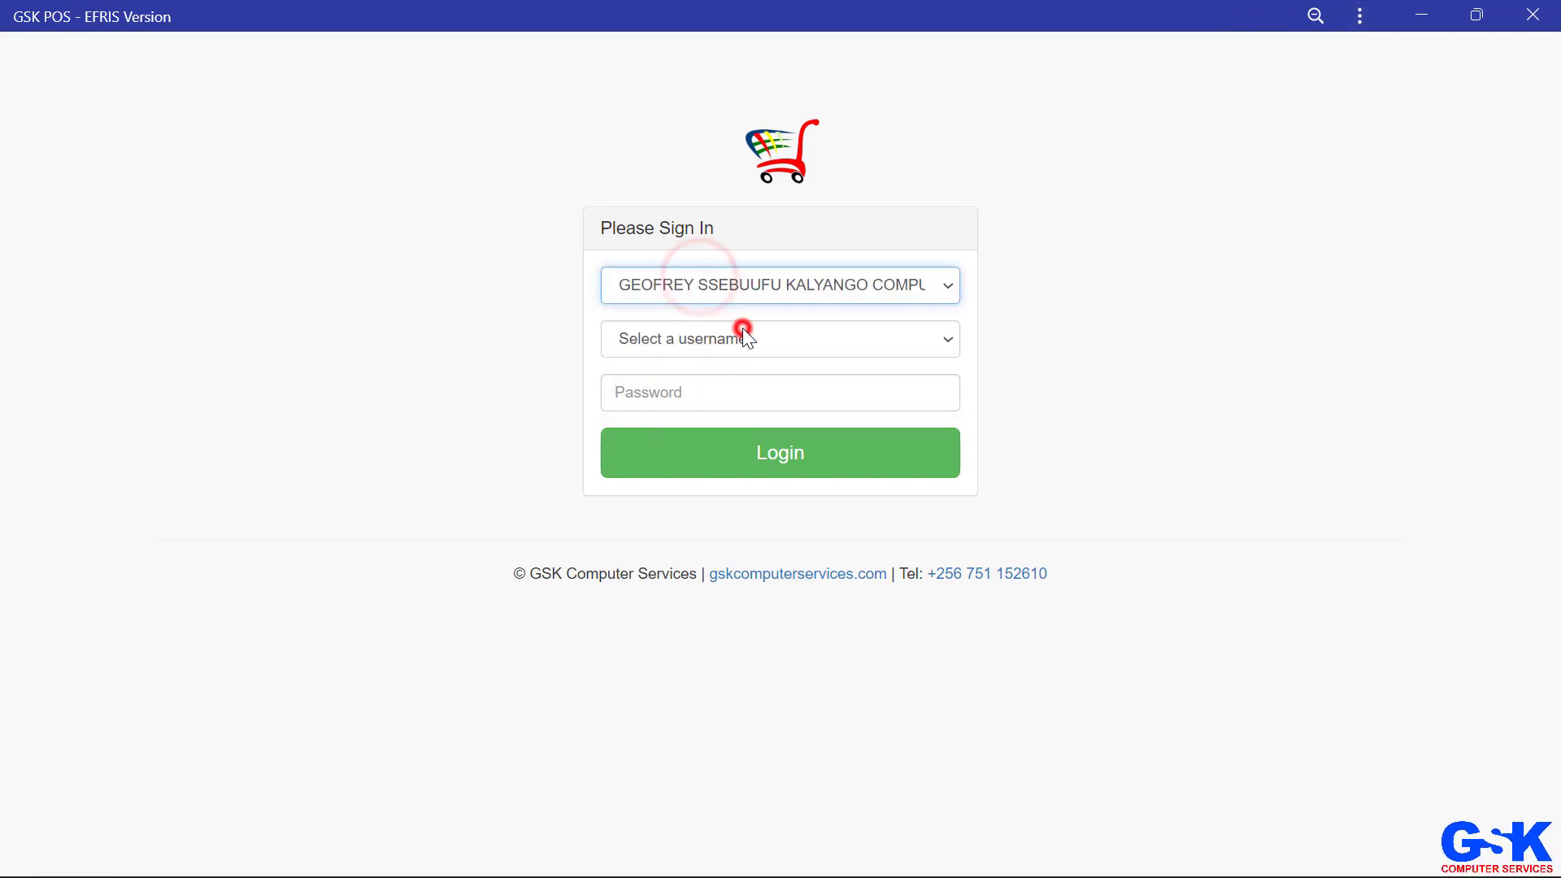
{"action": "left_click", "coordinate": [676, 342]}
{"action": "left_click", "coordinate": [656, 382]}
{"action": "left_click", "coordinate": [656, 386]}
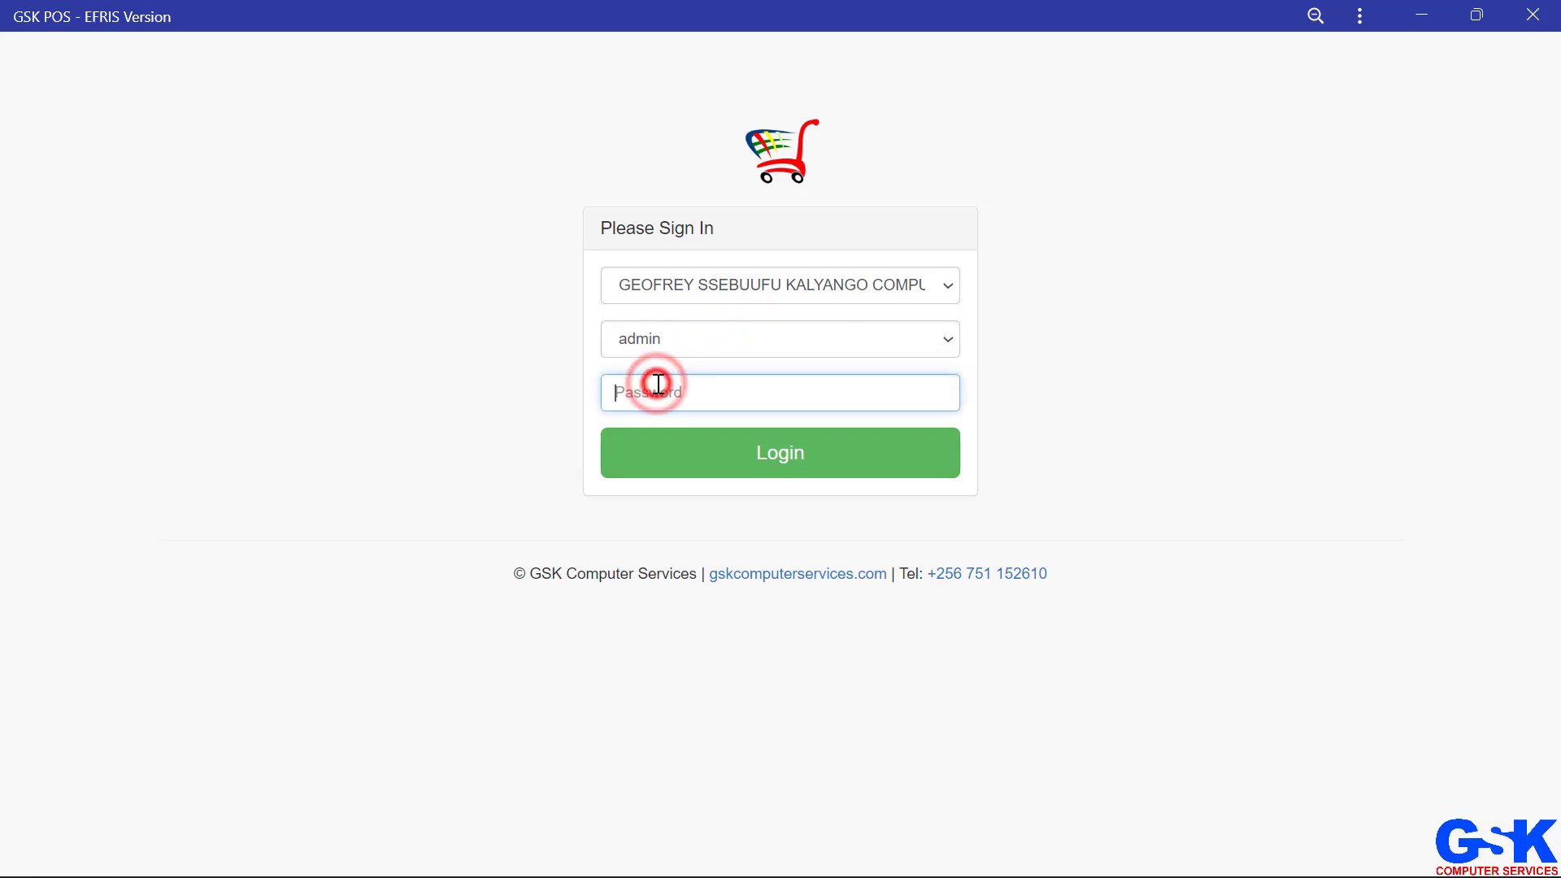
{"action": "type", "text": "1"}
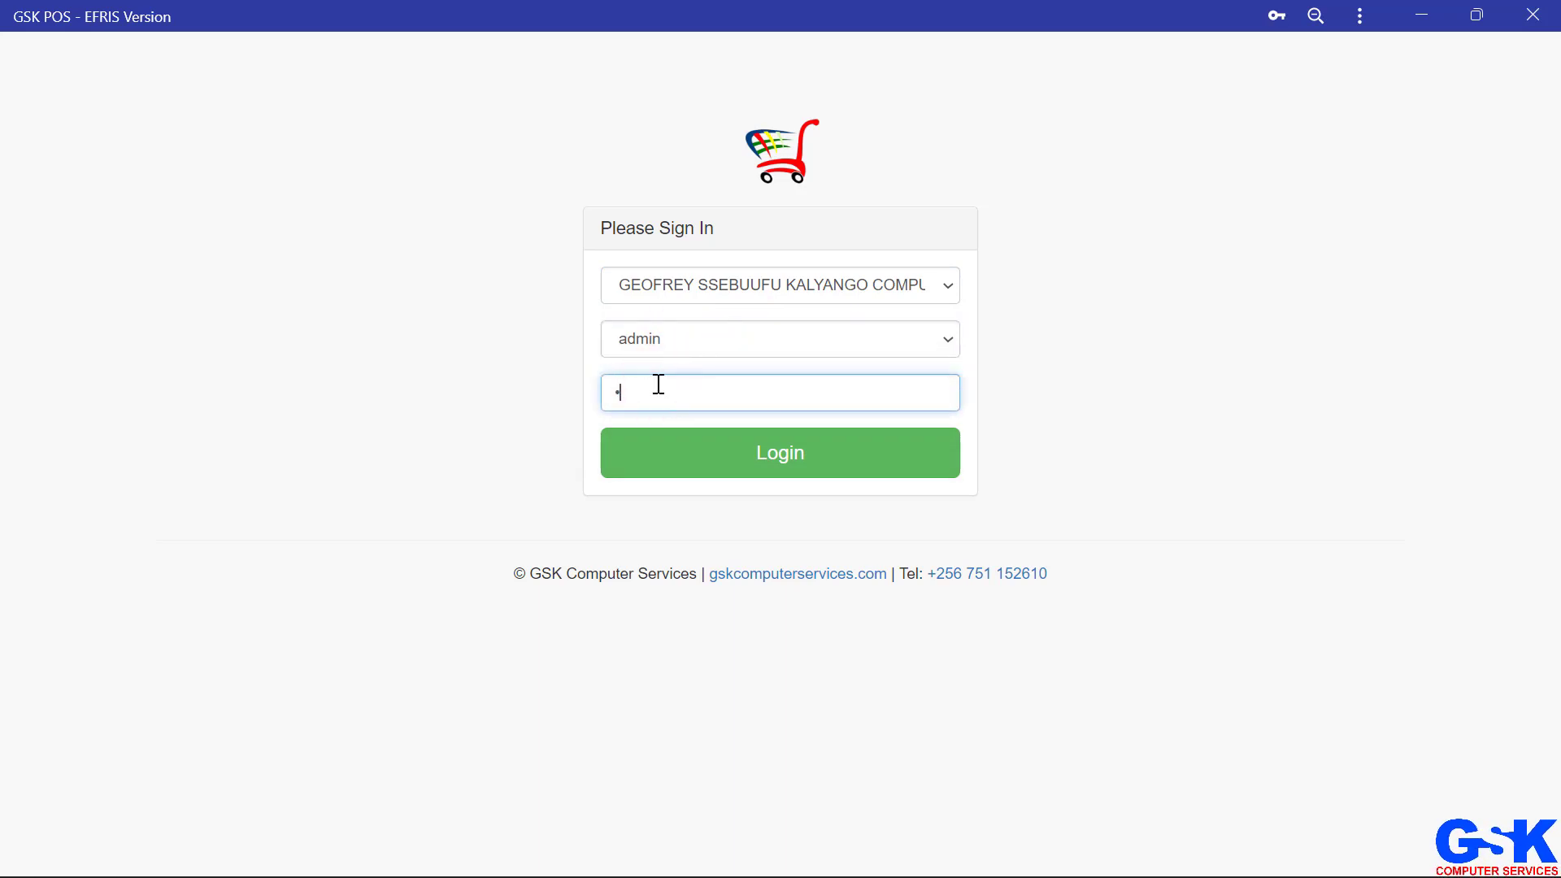
{"action": "left_click", "coordinate": [738, 467]}
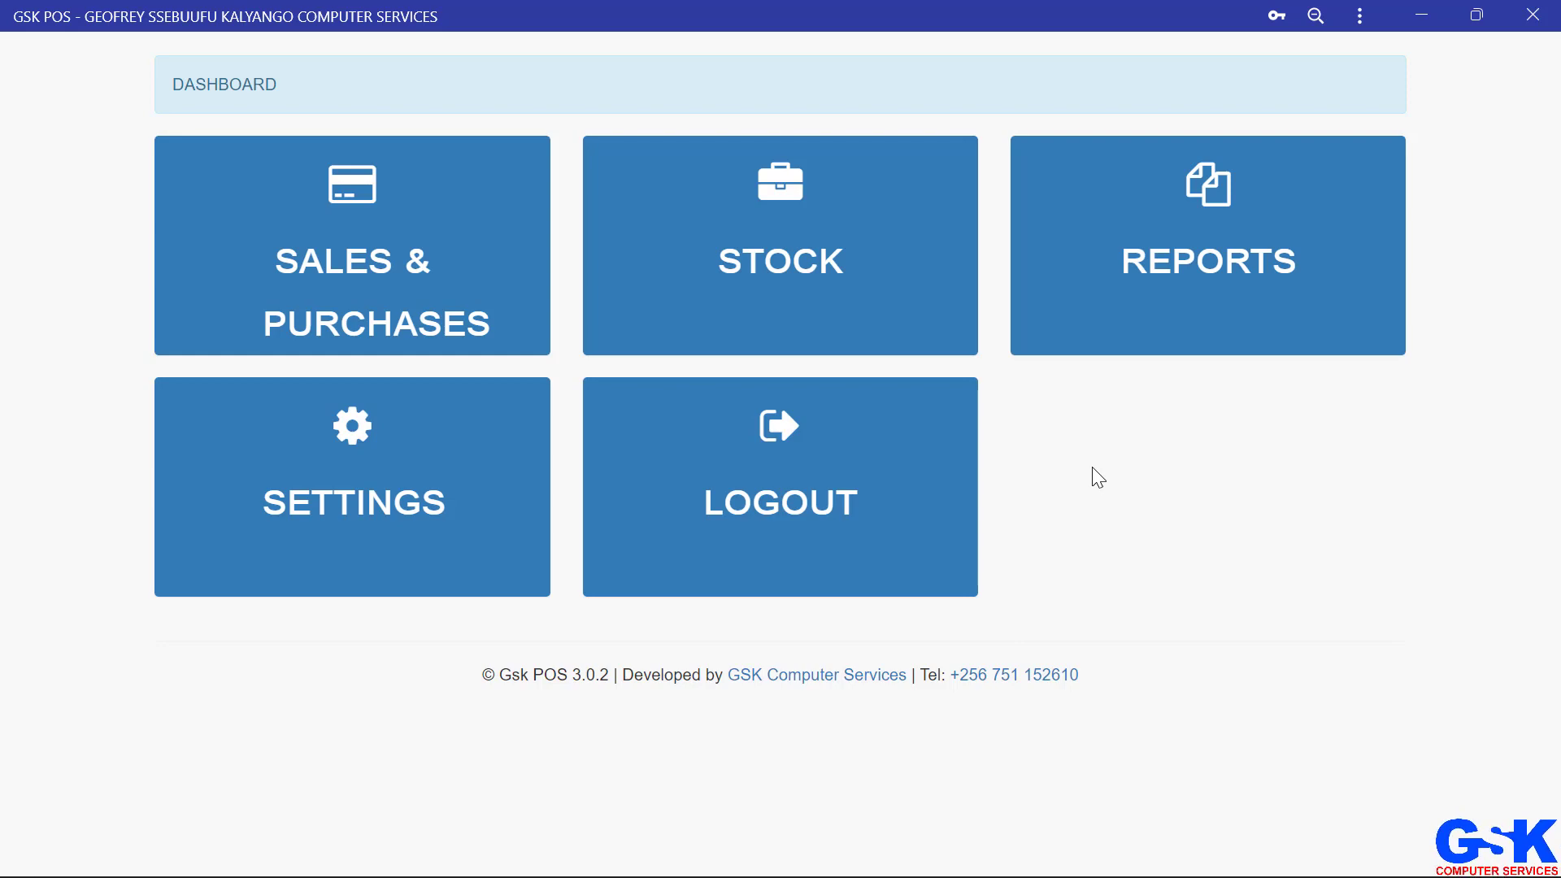
Step: Open stock management and download the stock items from EFRIS, then dismiss the completion notice
{"action": "left_click", "coordinate": [797, 240]}
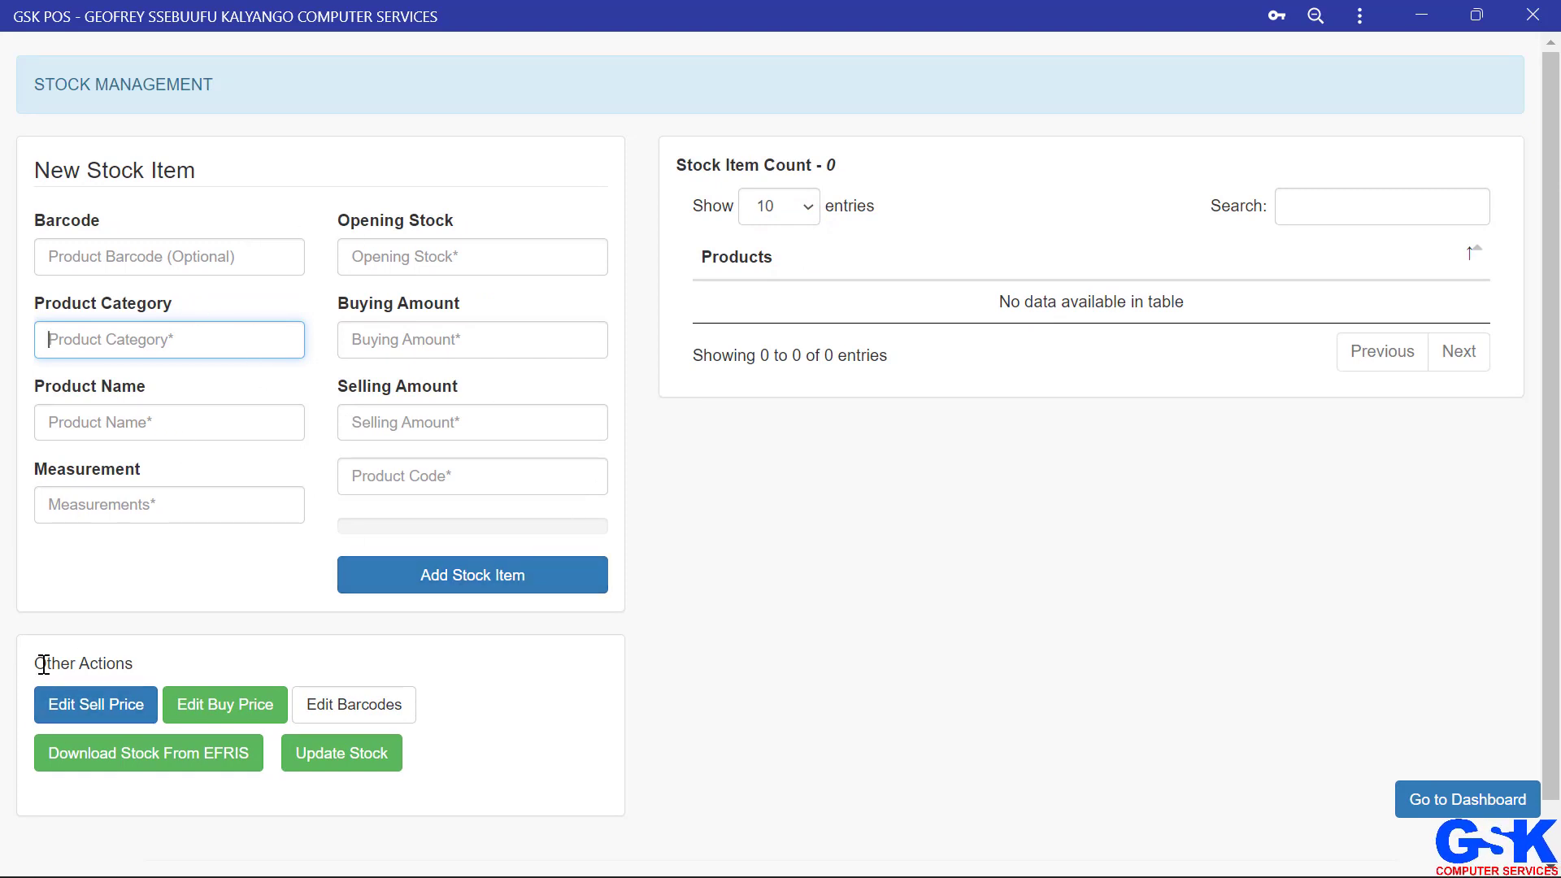
{"action": "left_click_drag", "start_coordinate": [26, 671], "coordinate": [340, 730]}
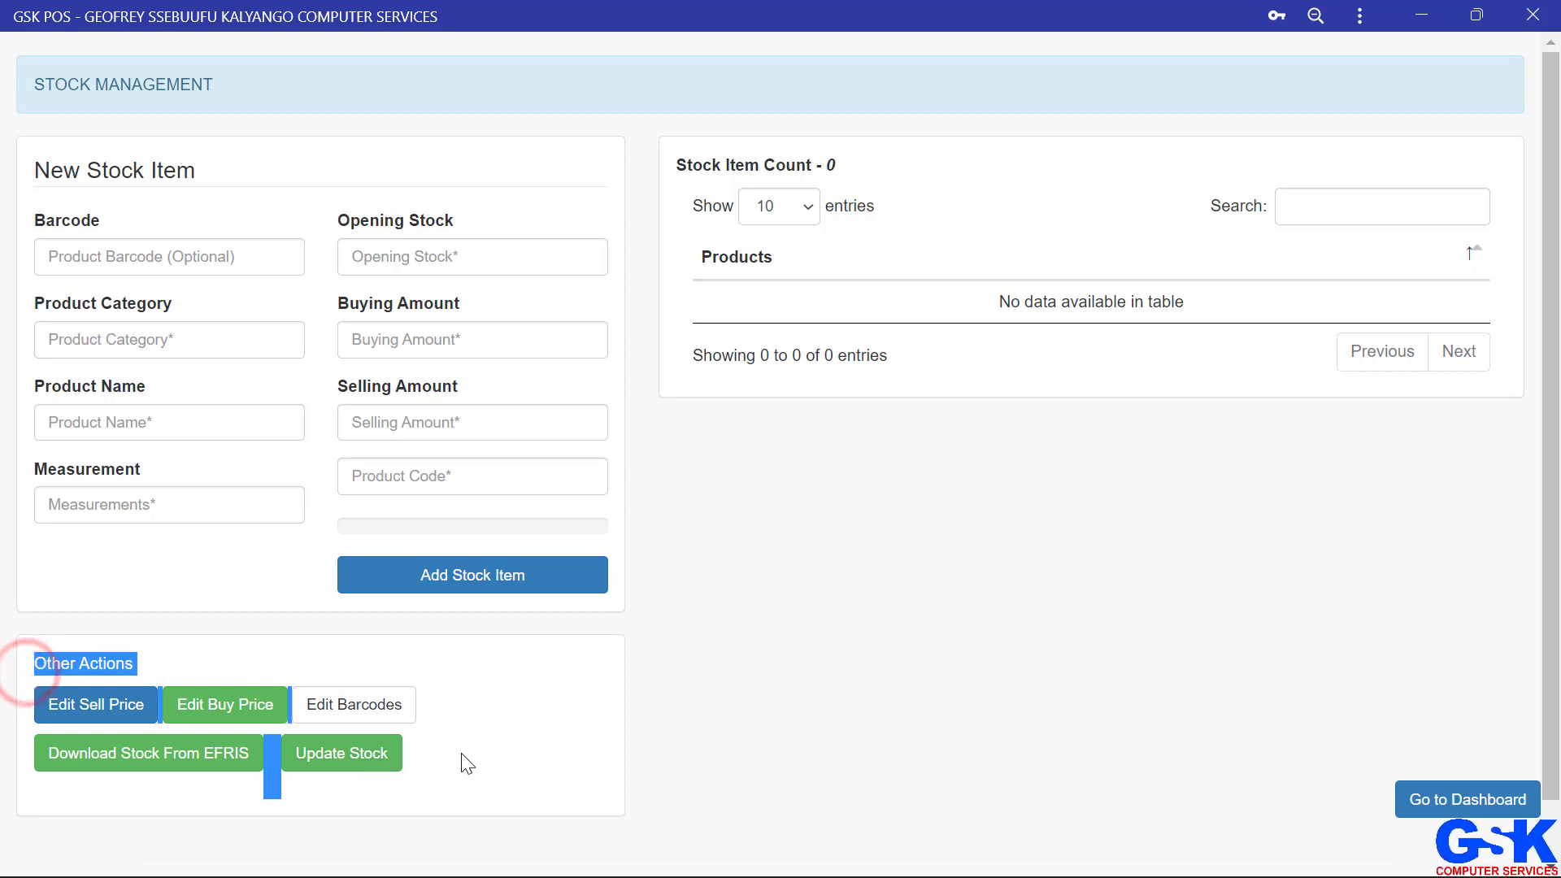
{"action": "left_click", "coordinate": [488, 742]}
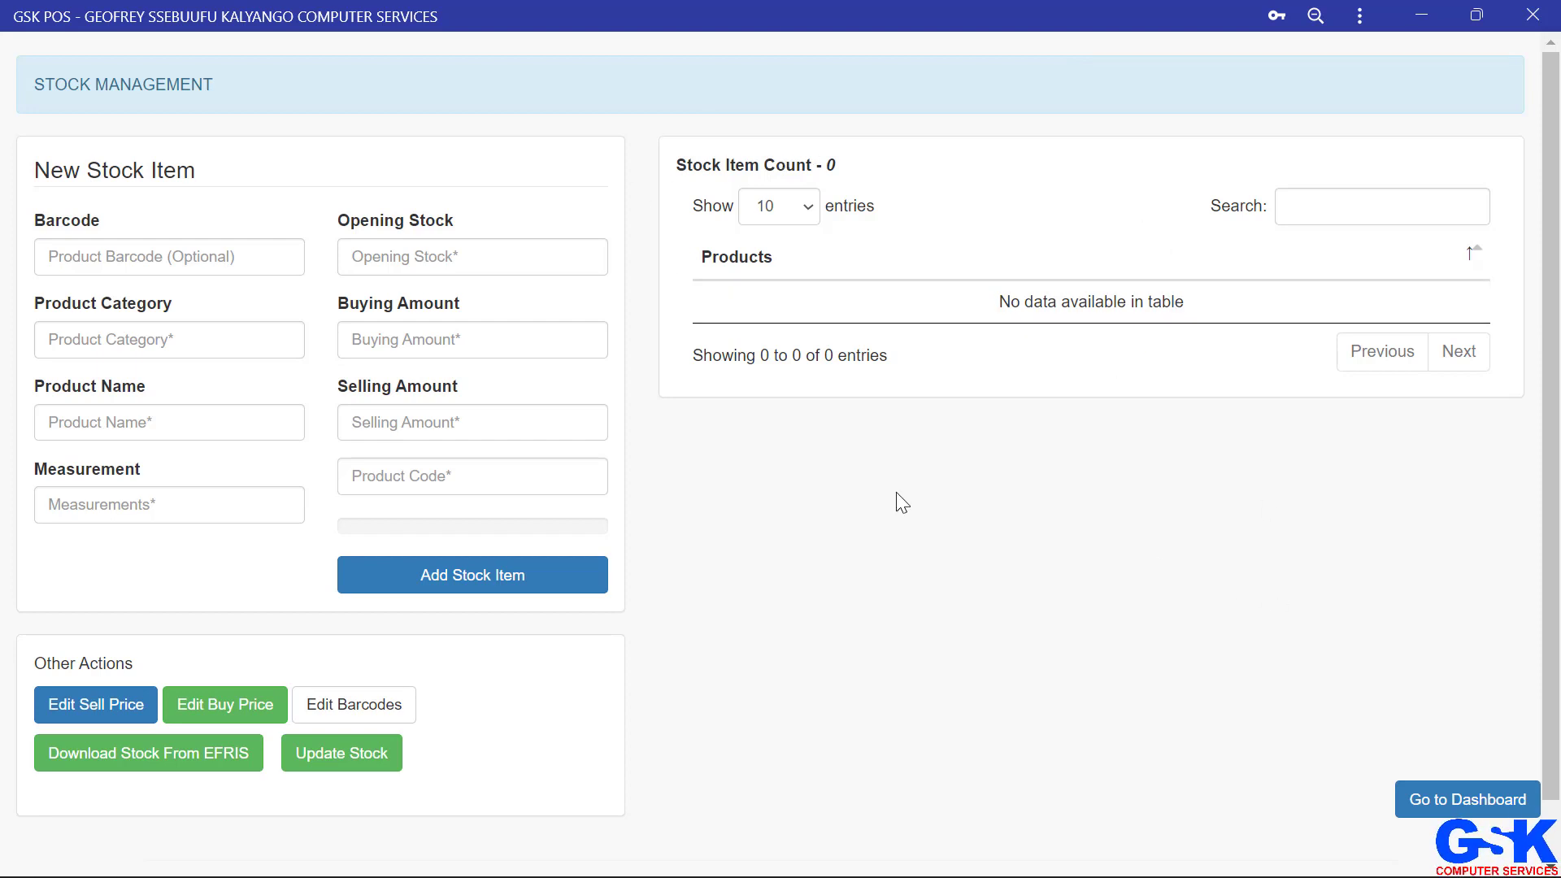
{"action": "left_click", "coordinate": [110, 764]}
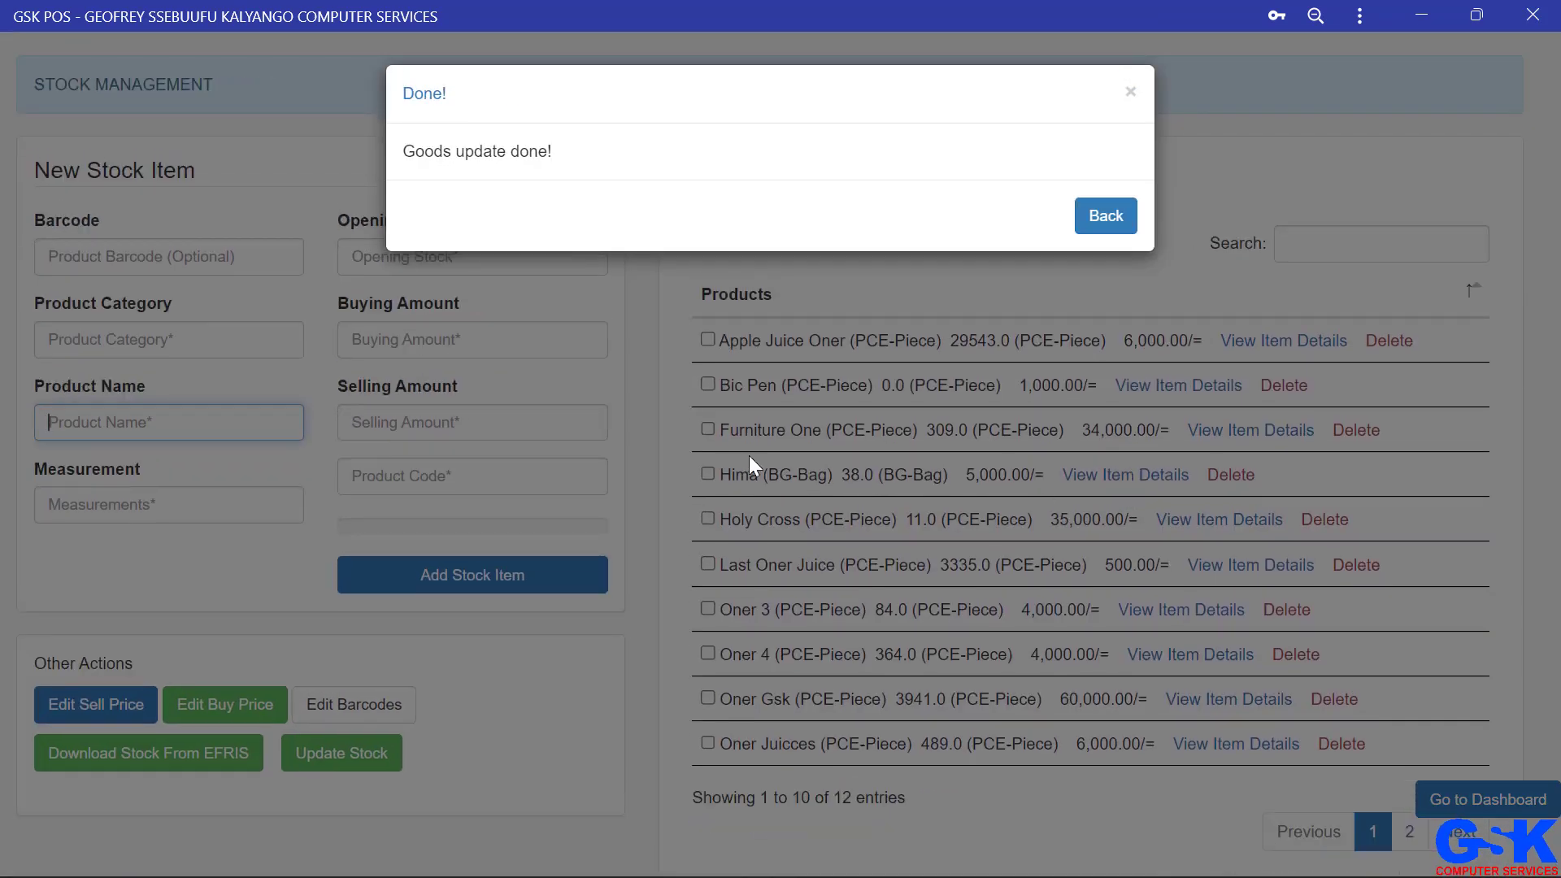
{"action": "left_click", "coordinate": [670, 388]}
Step: Return to the dashboard and open Sales & Purchases
{"action": "scroll", "coordinate": [1088, 495], "scroll_direction": "down", "scroll_amount": 2}
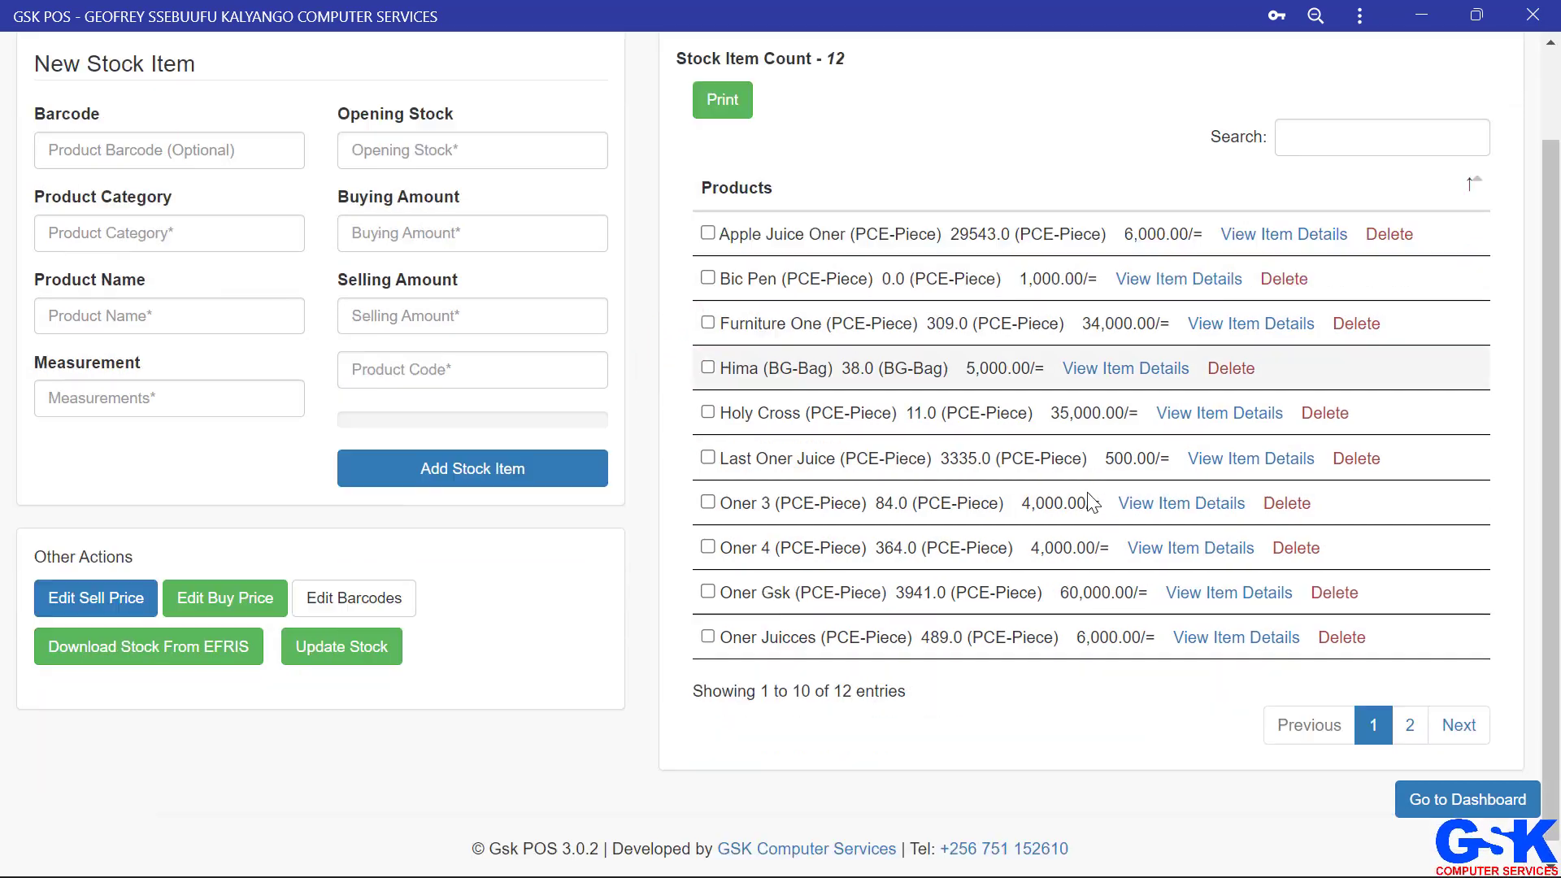
{"action": "scroll", "coordinate": [1089, 502], "scroll_direction": "up", "scroll_amount": 2}
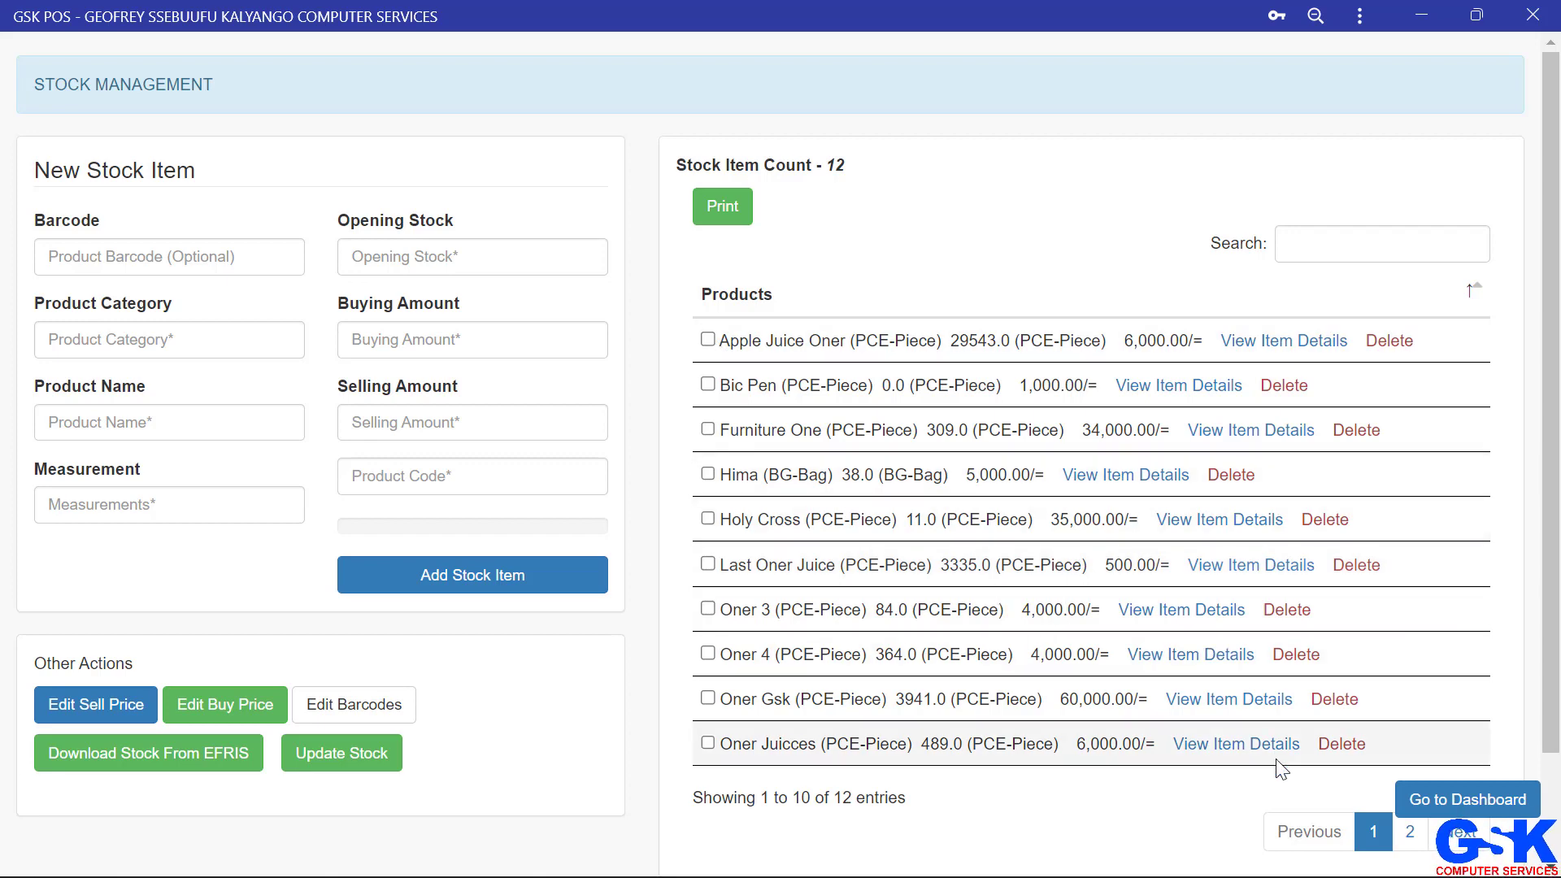
{"action": "left_click", "coordinate": [1463, 804]}
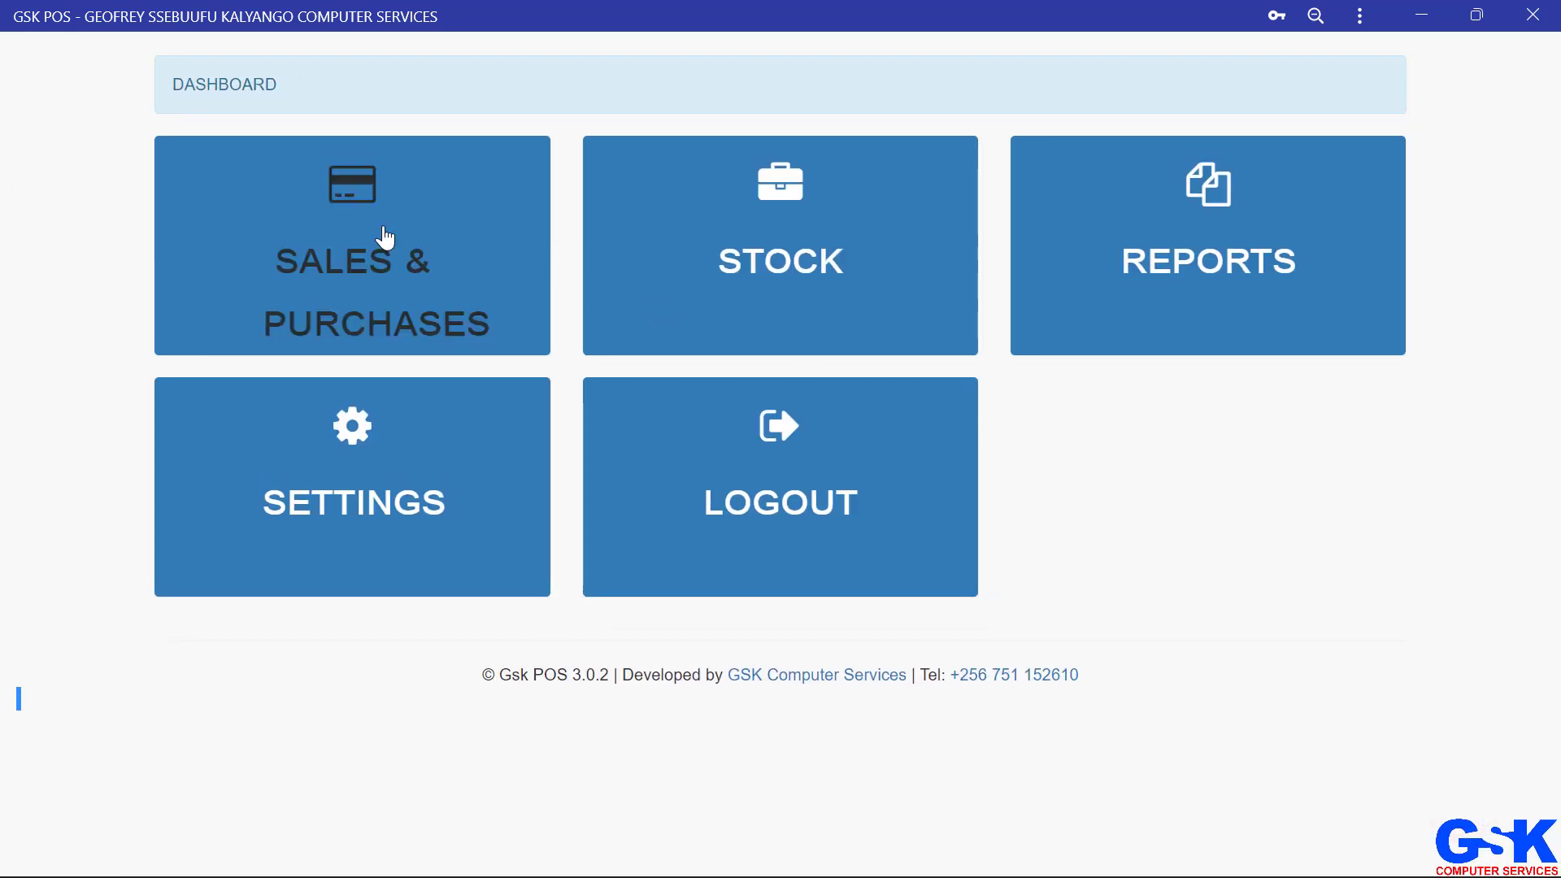
{"action": "left_click", "coordinate": [389, 295]}
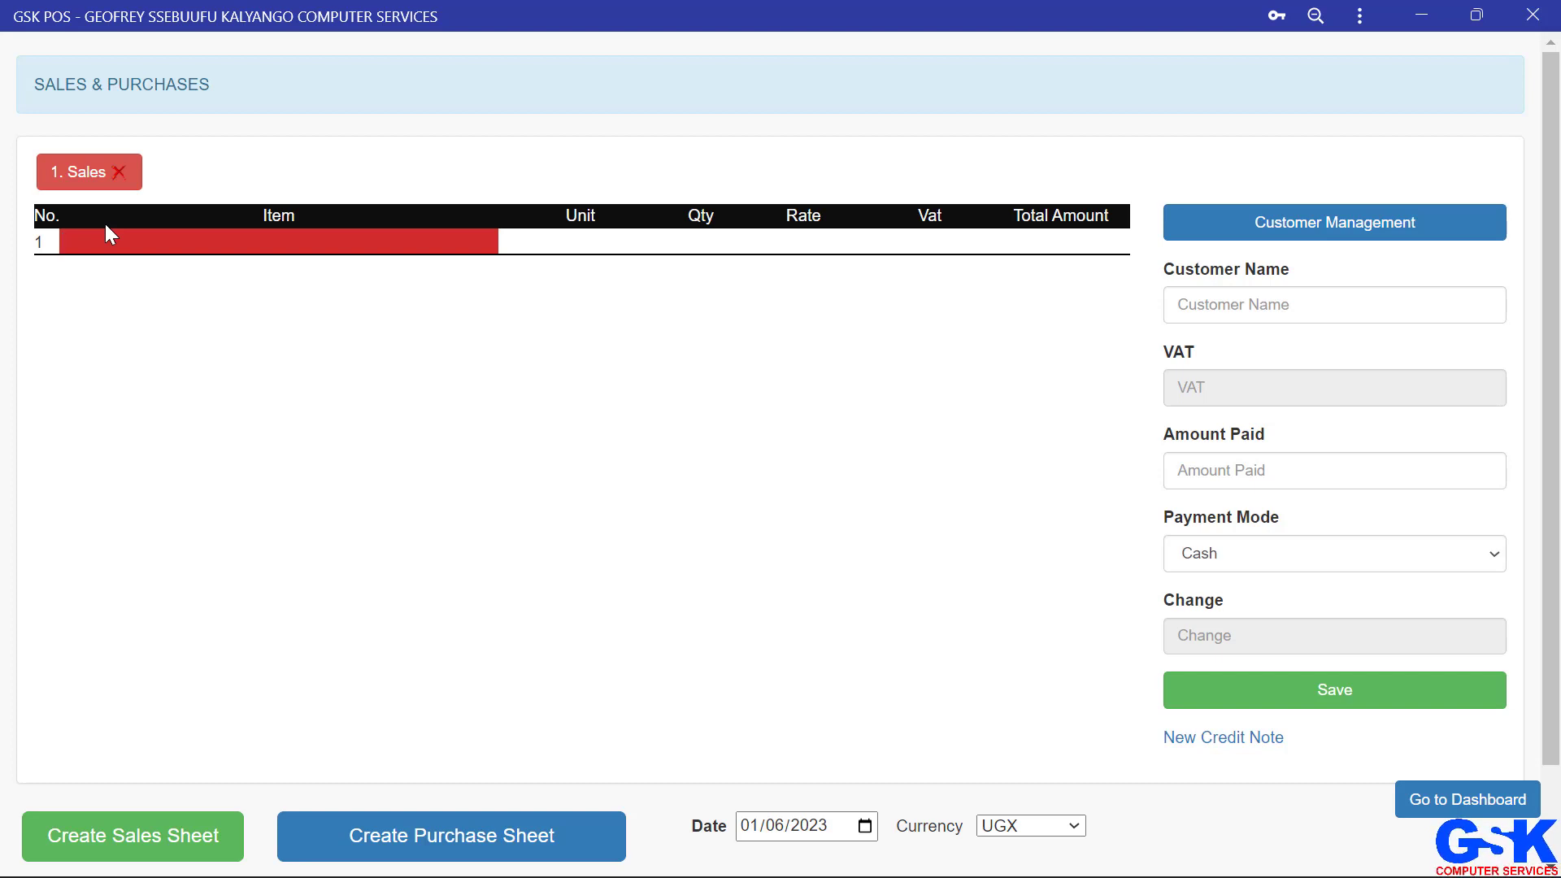
Step: Add Hima (BG-Bag) as the first item of the sales sheet
{"action": "key", "text": "Down"}
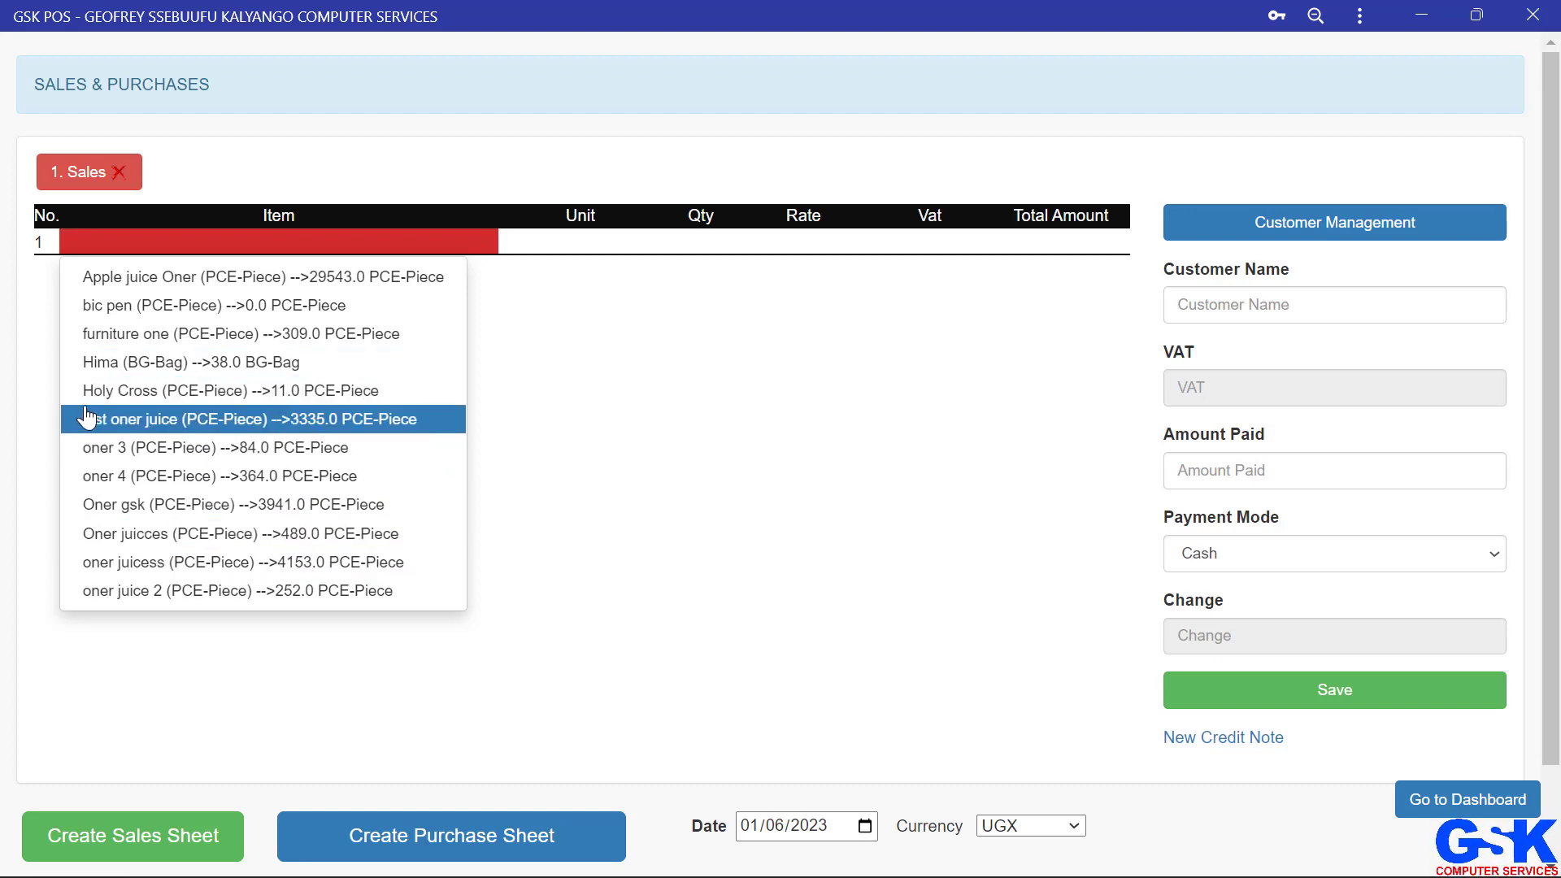
{"action": "left_click", "coordinate": [240, 373]}
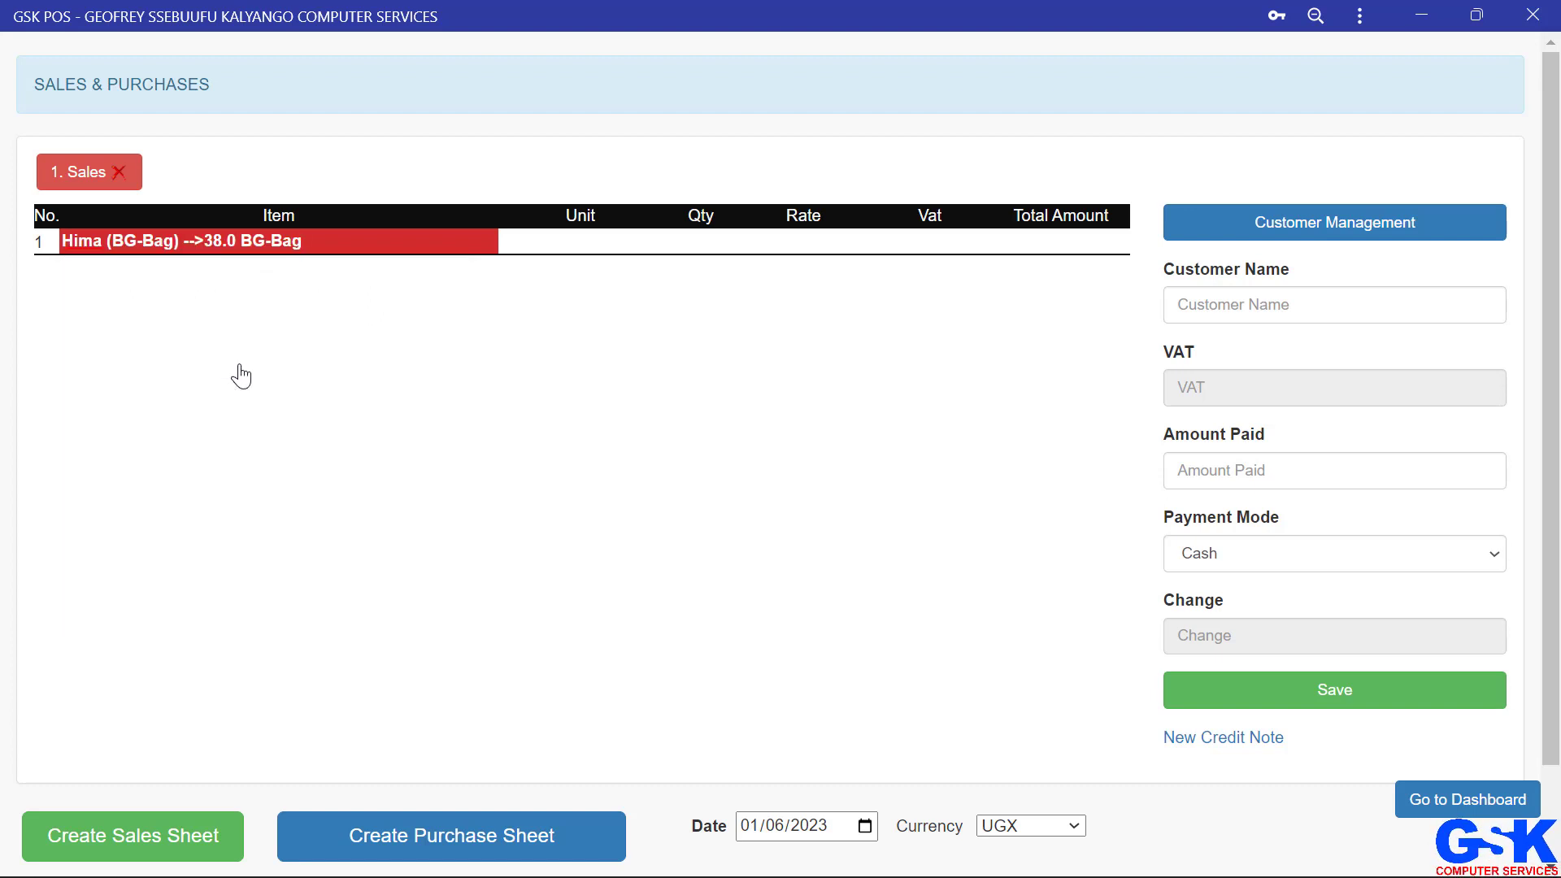
{"action": "key", "text": "Return"}
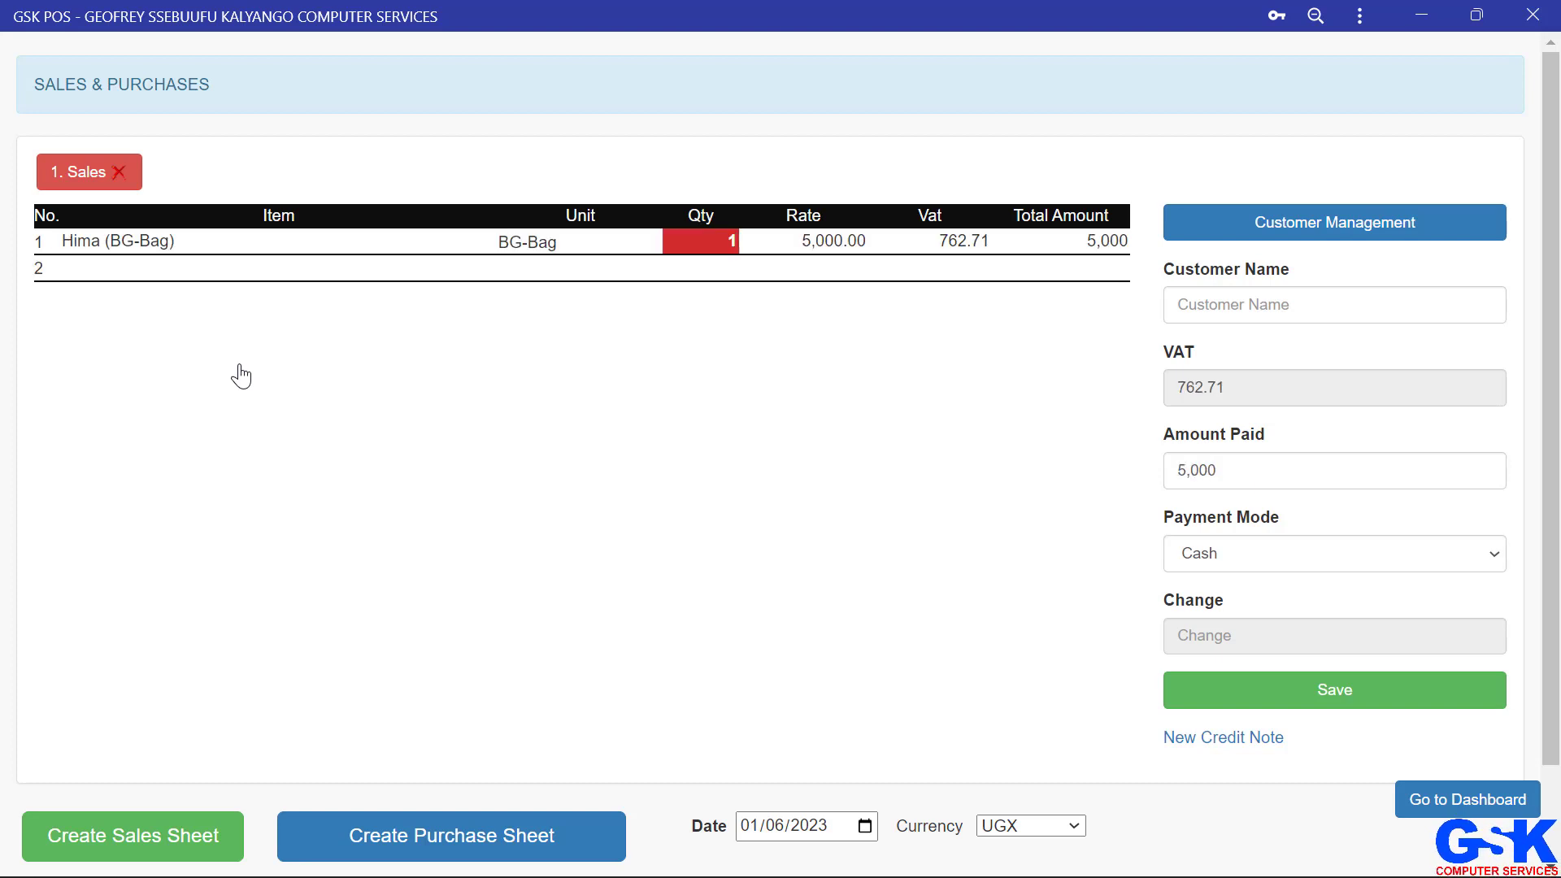
Step: Set the Hima line's quantity to 3
{"action": "key", "text": "BackSpace"}
{"action": "type", "text": "3"}
{"action": "key", "text": "Return"}
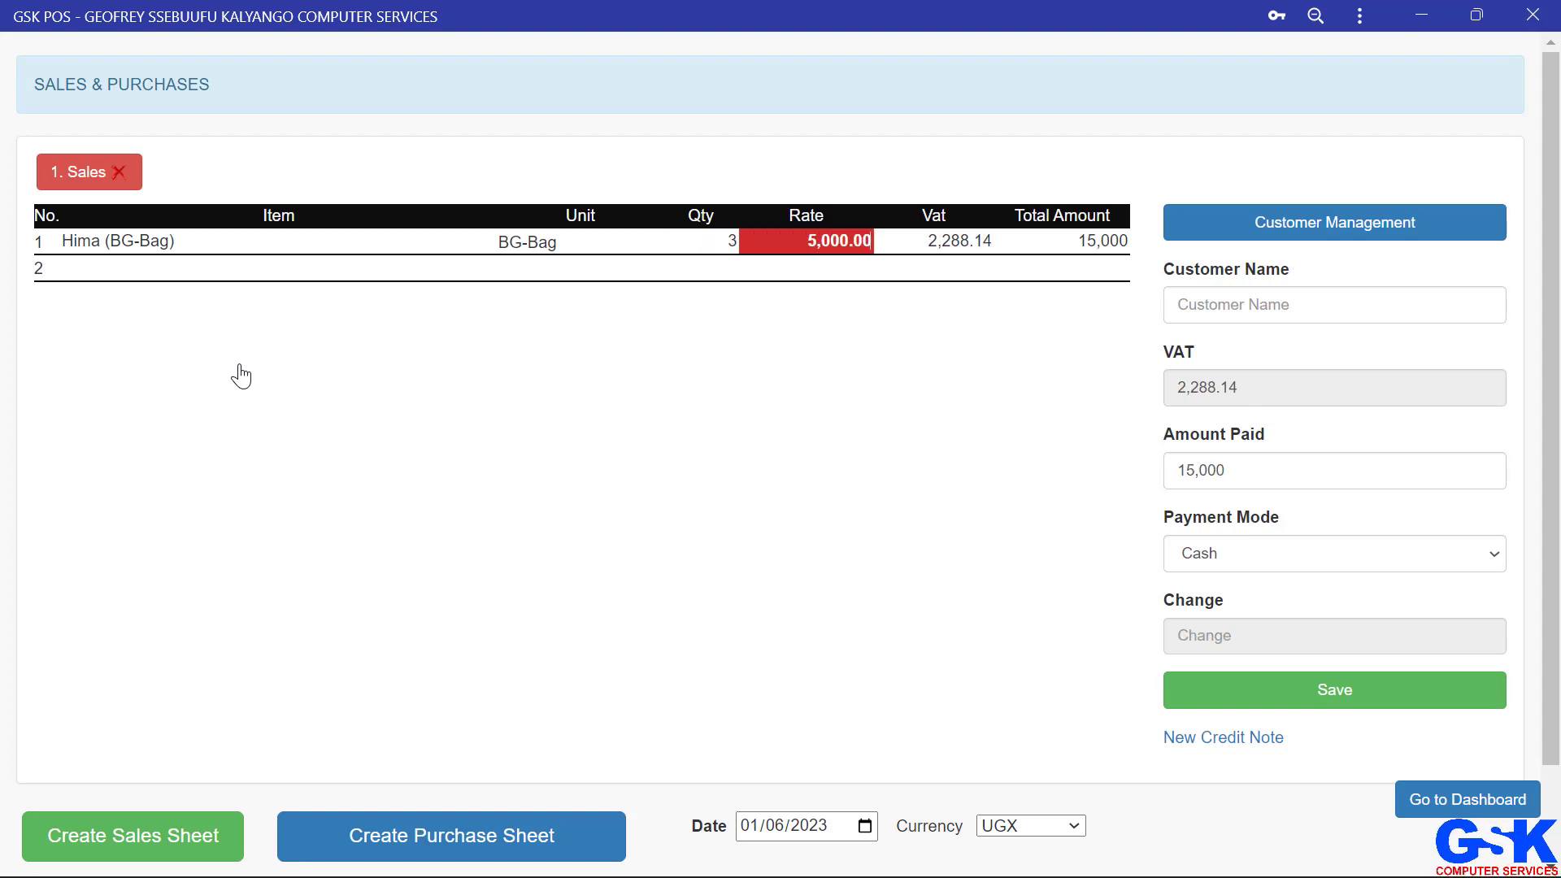
Step: Set the Hima line's rate to 6,000
{"action": "key", "text": "BackSpace"}
{"action": "key", "text": "BackSpace"}
{"action": "key", "text": "BackSpace"}
{"action": "key", "text": "BackSpace"}
{"action": "key", "text": "BackSpace"}
{"action": "key", "text": "BackSpace"}
{"action": "key", "text": "BackSpace"}
{"action": "key", "text": "BackSpace"}
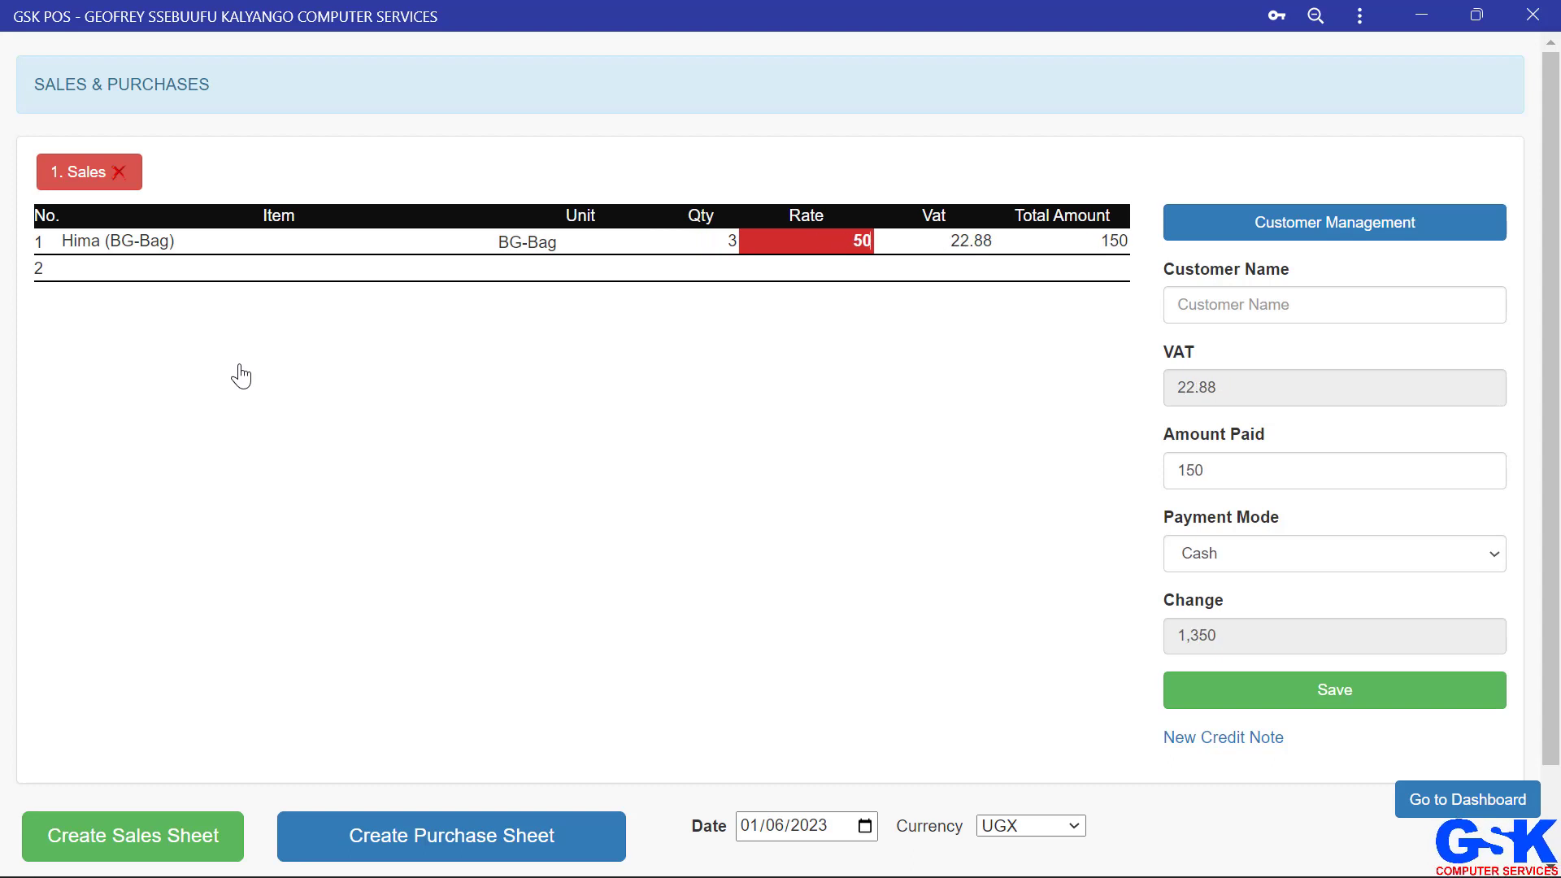
{"action": "type", "text": "600000"}
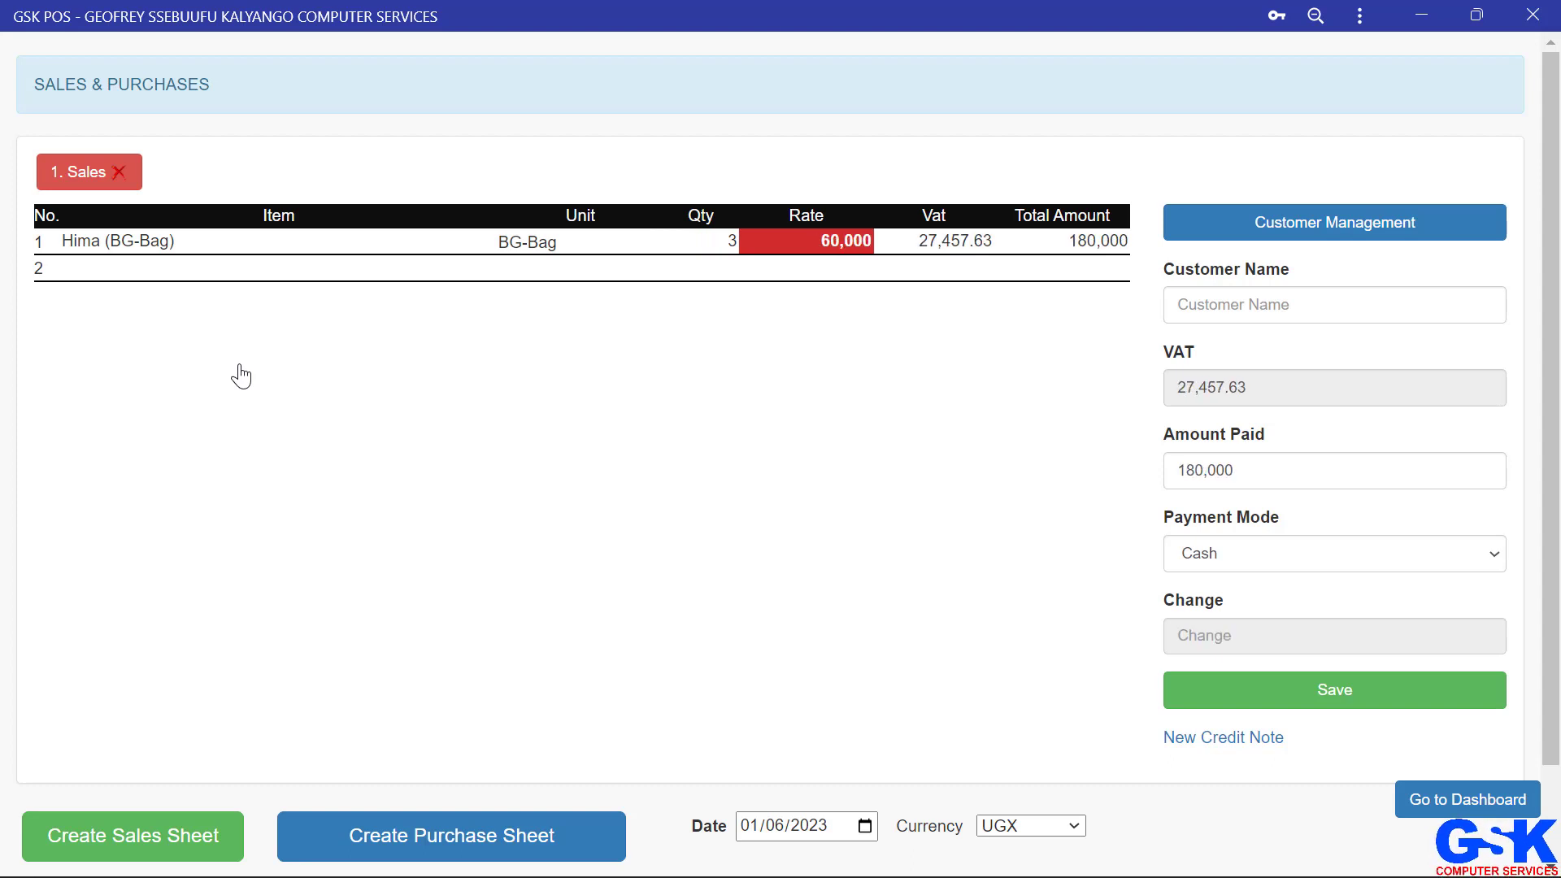
{"action": "key", "text": "BackSpace"}
{"action": "key", "text": "Return"}
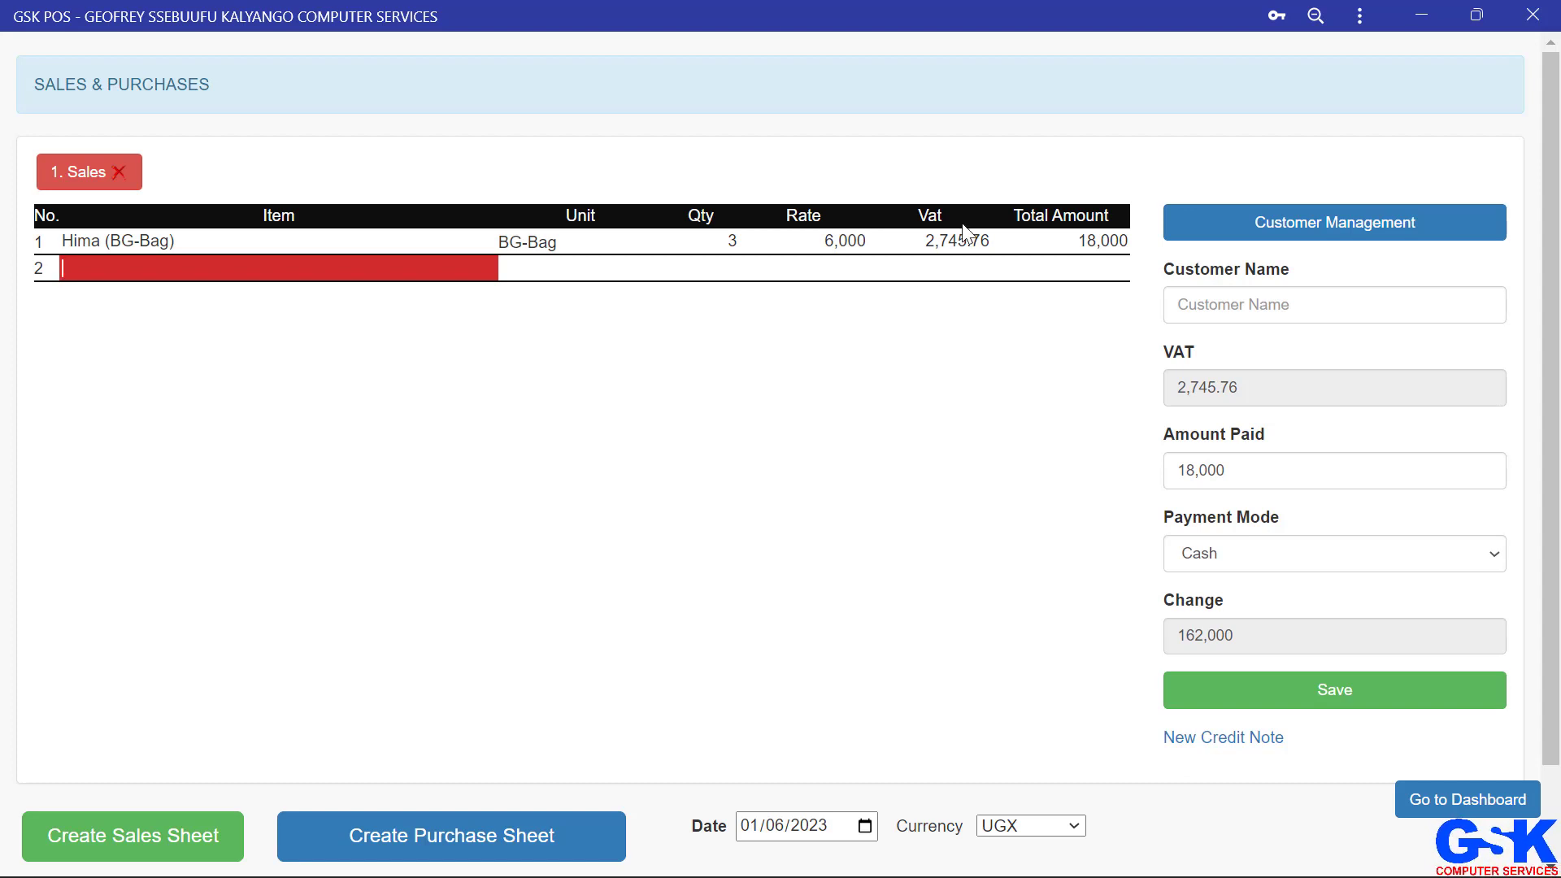
Step: Add furniture one (PCE-Piece) as the second line with quantity 1 at rate 34,000.00
{"action": "left_click", "coordinate": [927, 244]}
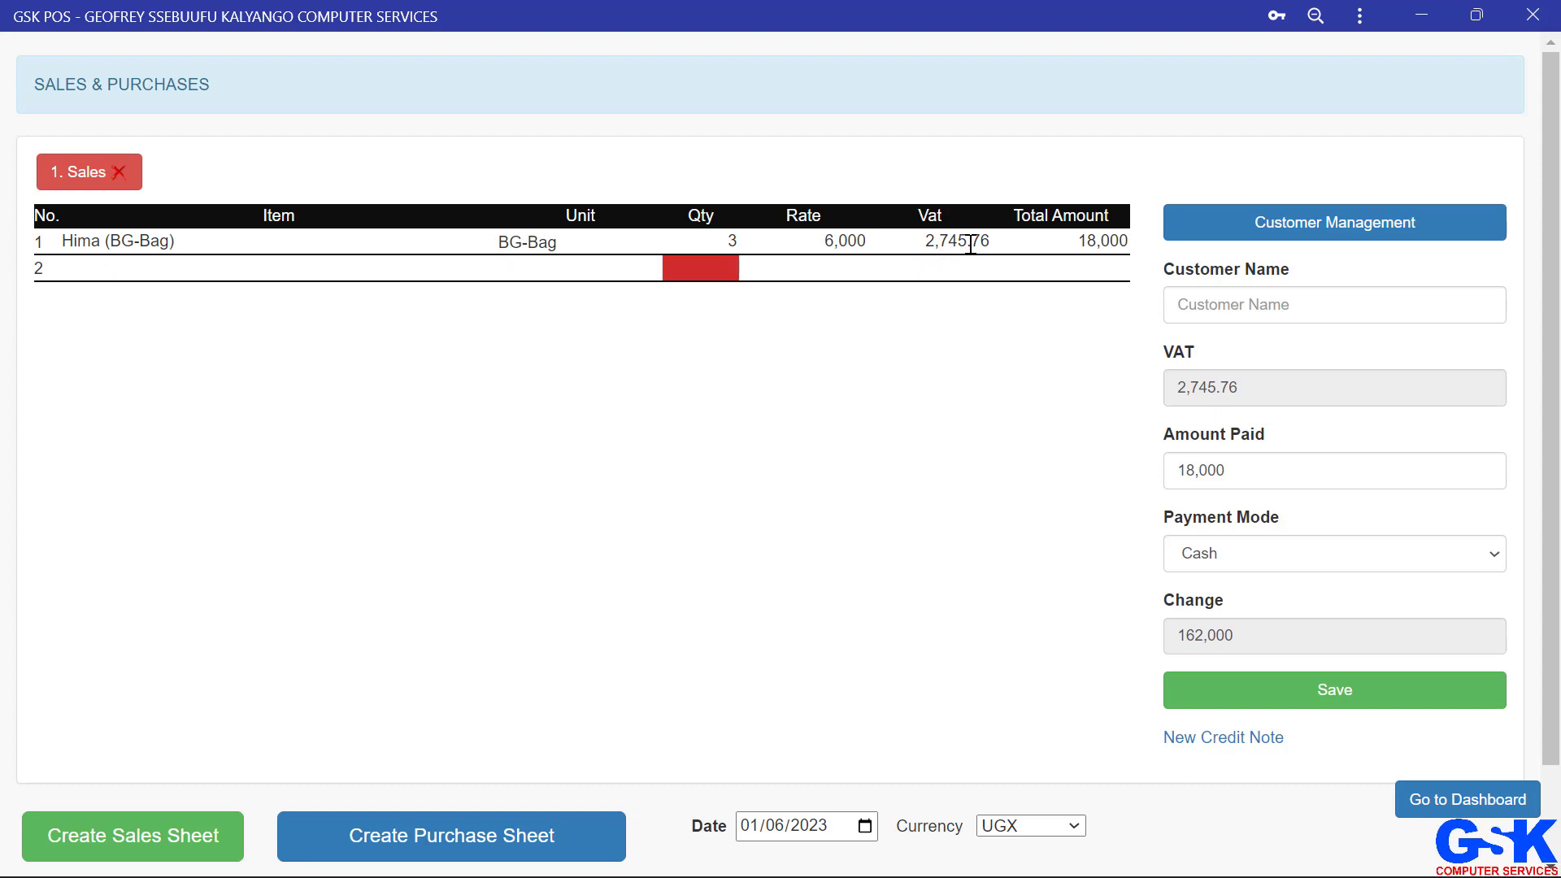
{"action": "left_click", "coordinate": [257, 263]}
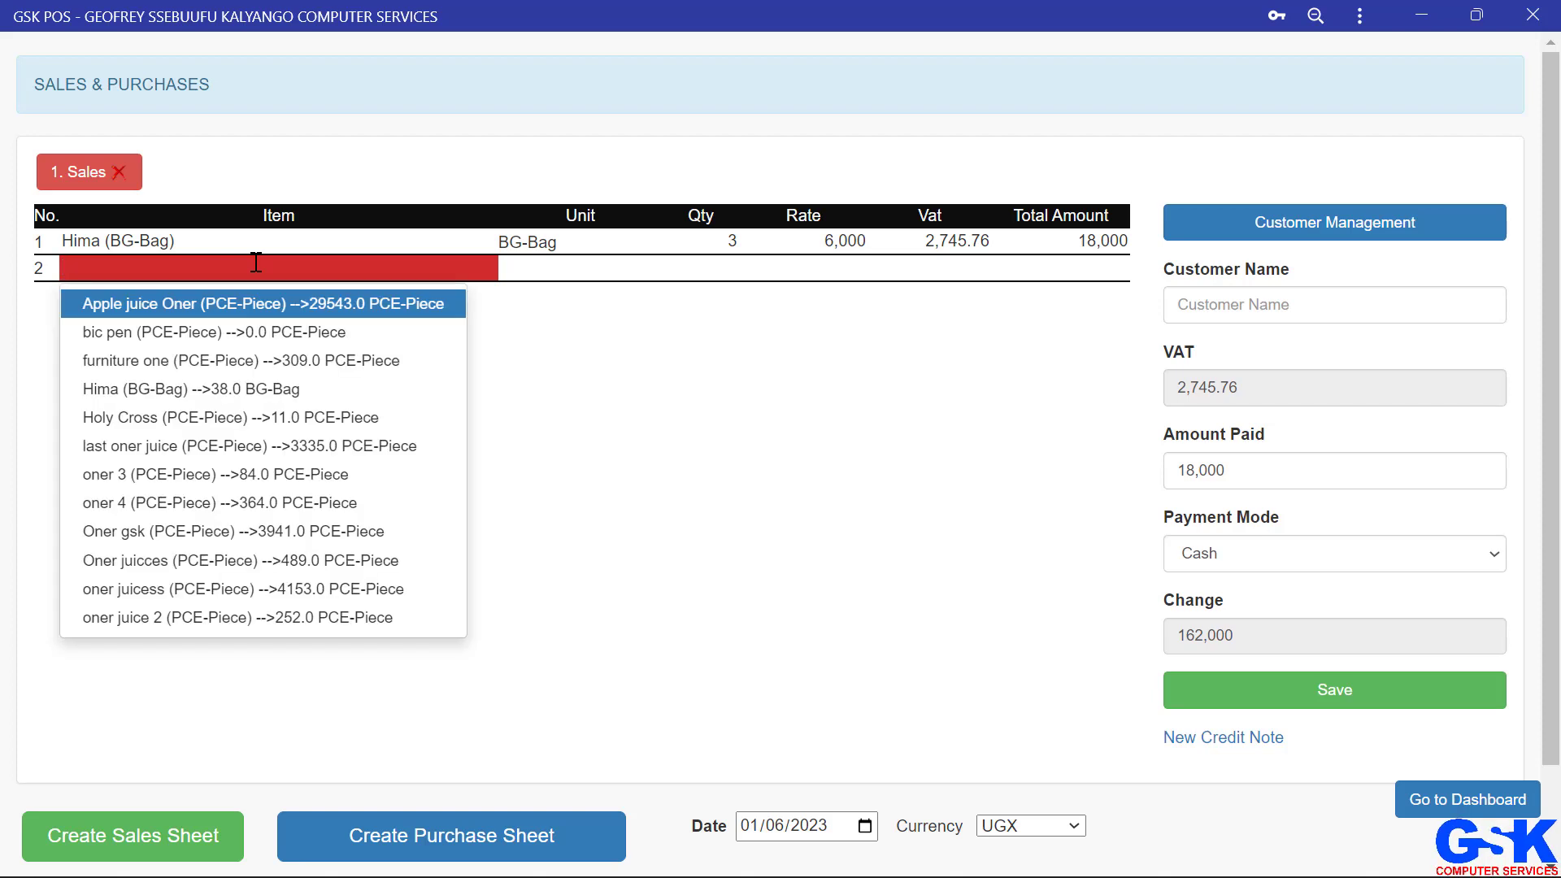
{"action": "key", "text": "Down"}
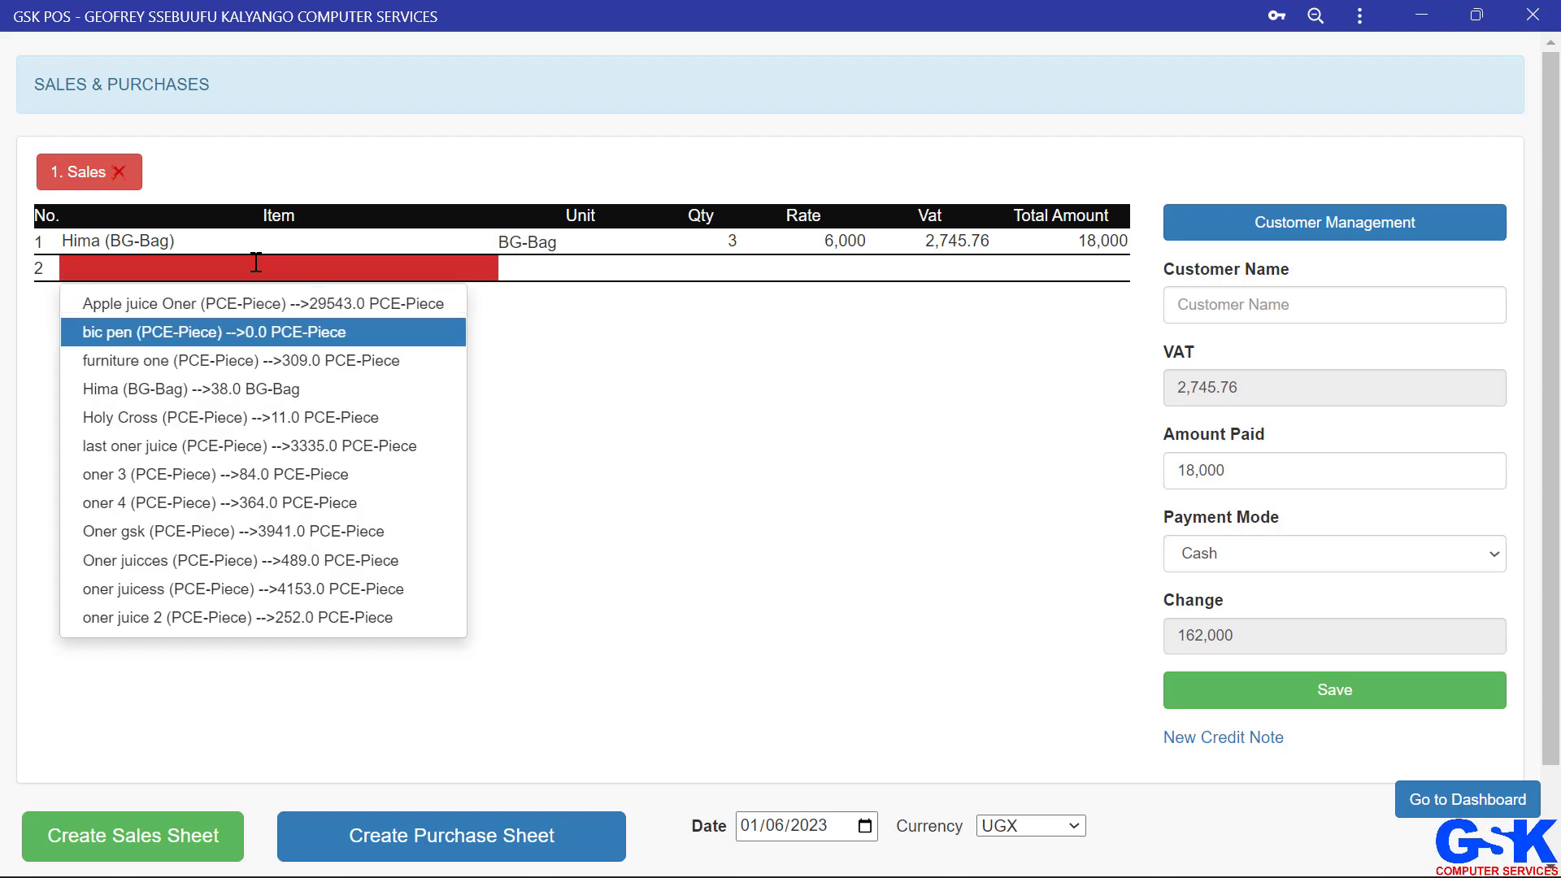
{"action": "key", "text": "Down"}
{"action": "key", "text": "Return"}
{"action": "key", "text": "Return"}
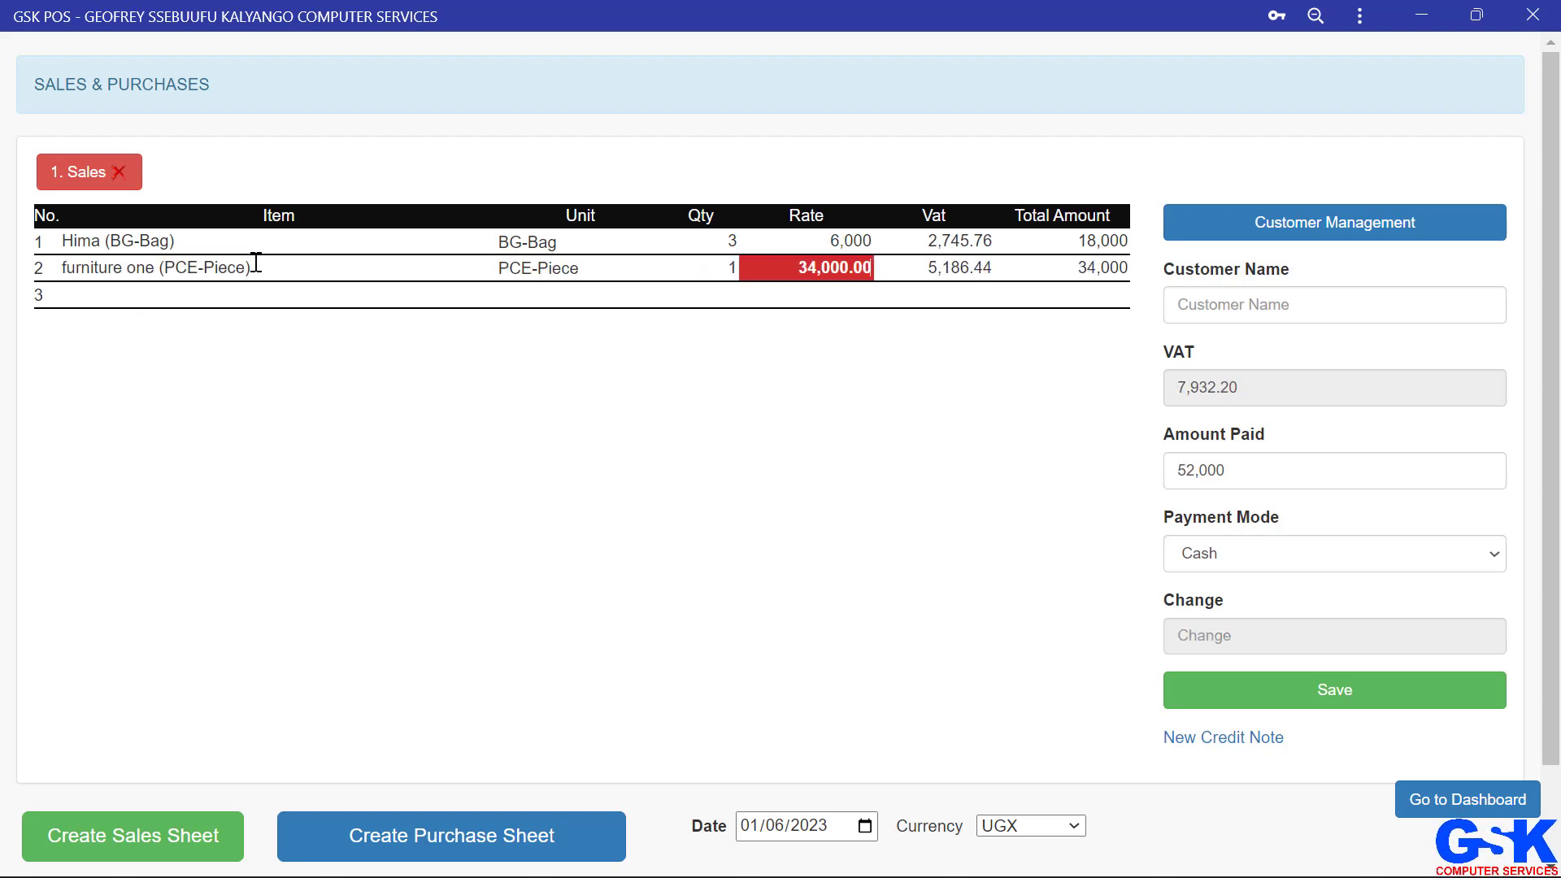
{"action": "key", "text": "Return"}
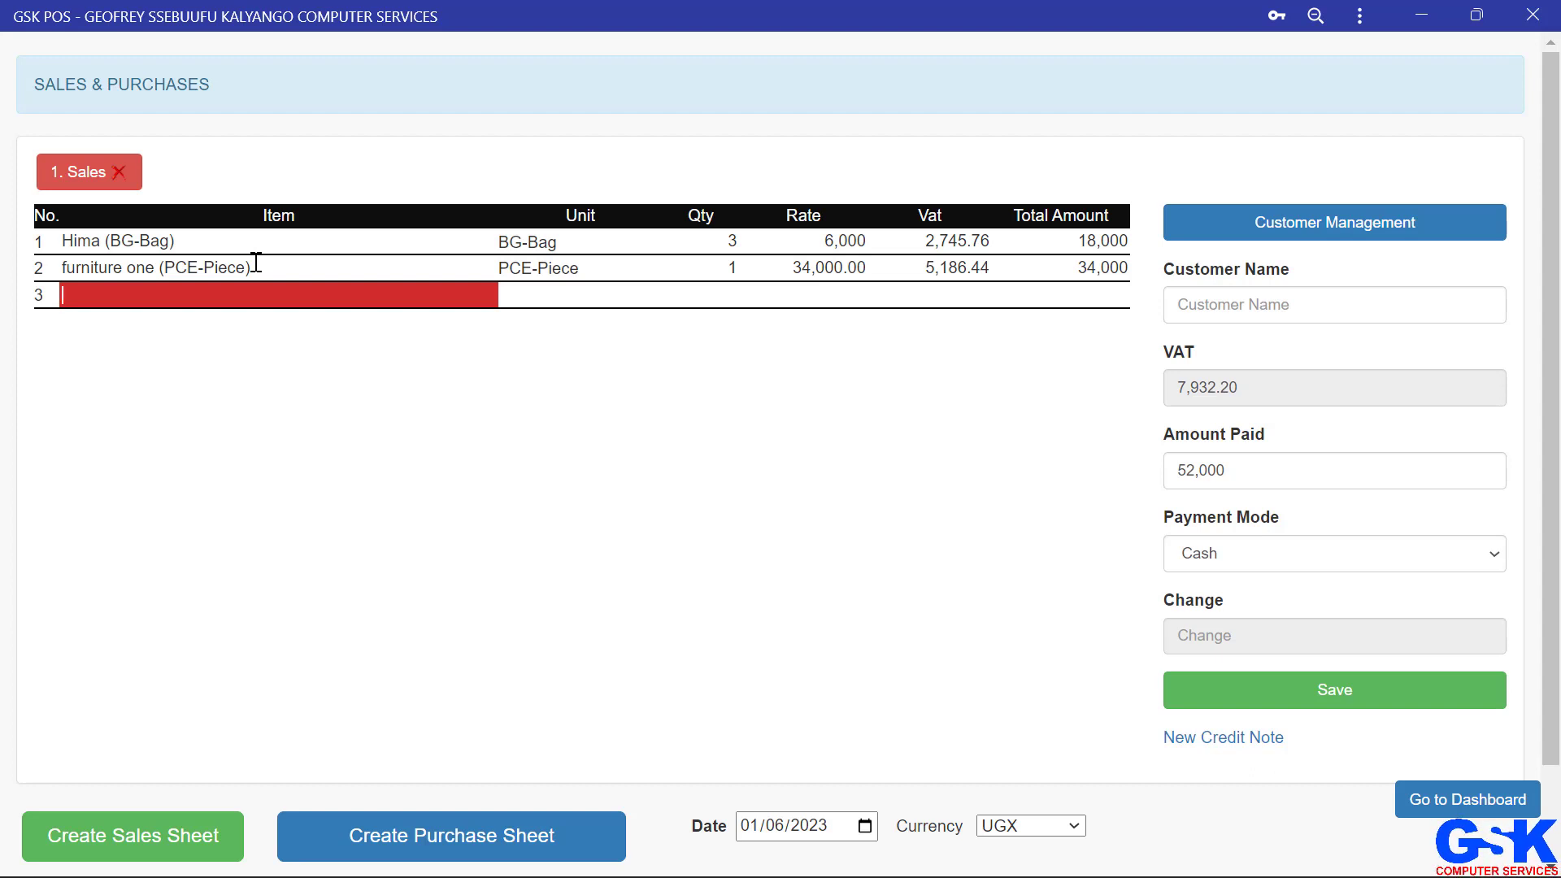
Step: Enter gsk as the customer name
{"action": "key", "text": "Return"}
{"action": "key", "text": "shift+Tab"}
{"action": "key", "text": "shift+Tab"}
{"action": "key", "text": "shift+Tab"}
{"action": "key", "text": "shift+Tab"}
{"action": "key", "text": "shift+Tab"}
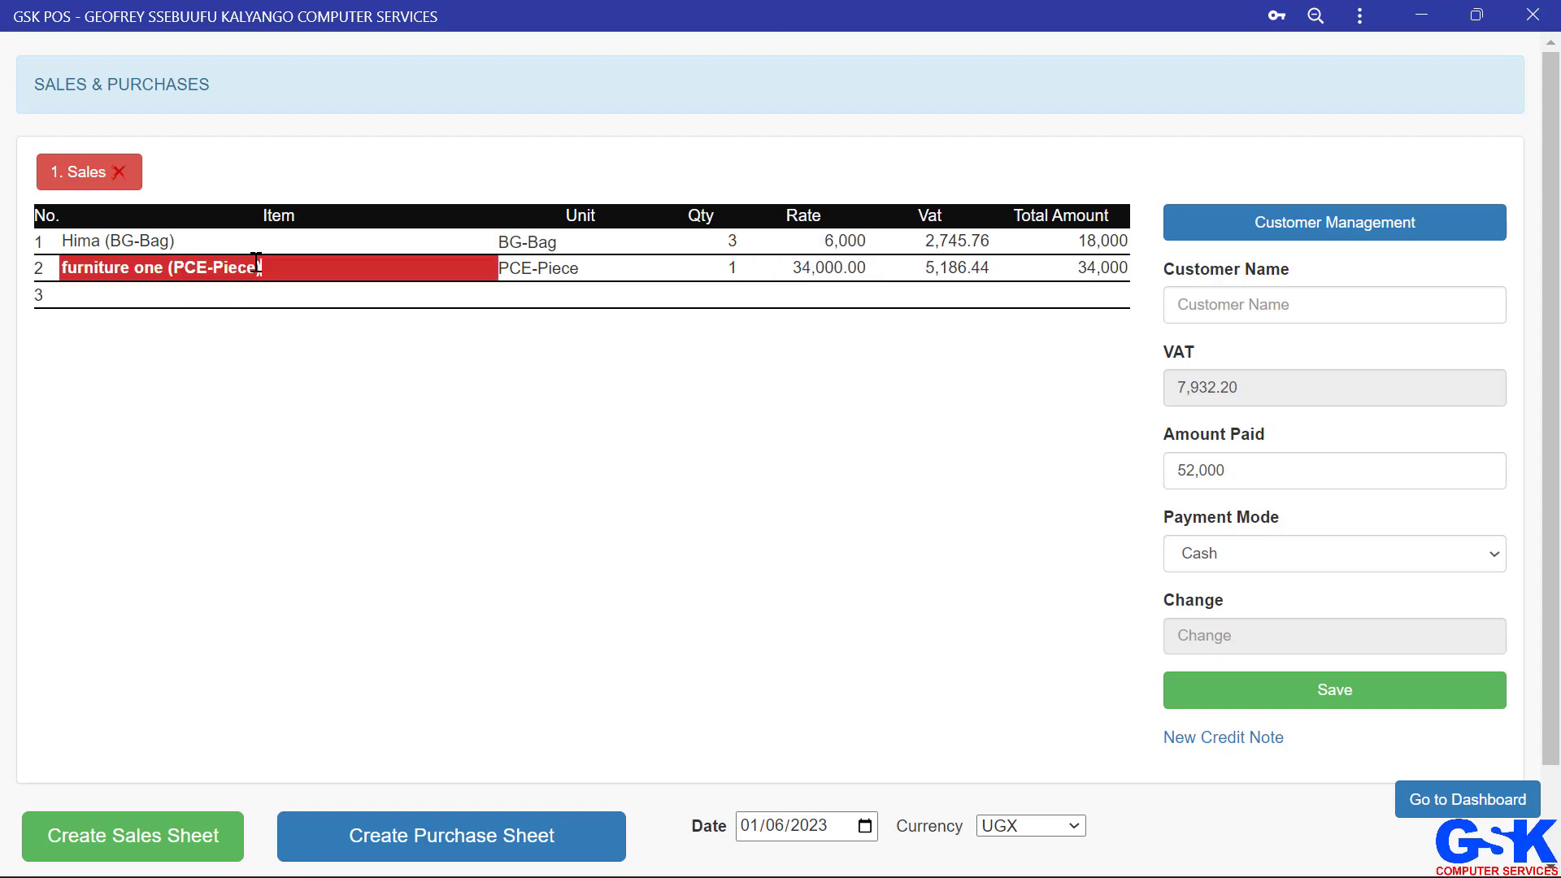
{"action": "key", "text": "shift+Tab"}
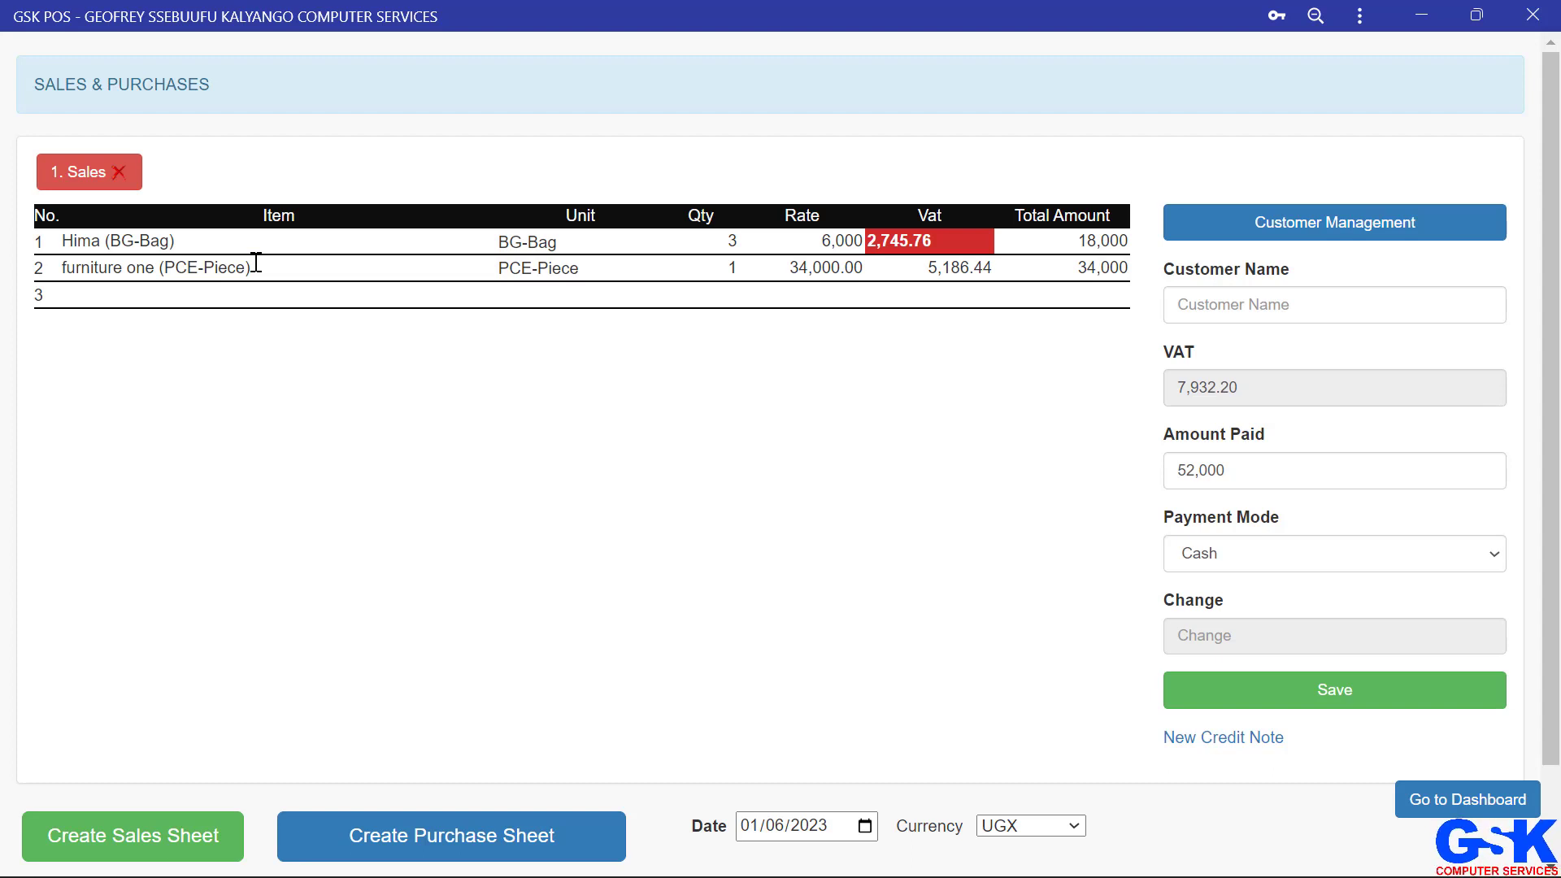
{"action": "key", "text": "shift+Tab"}
{"action": "key", "text": "Tab"}
{"action": "key", "text": "Tab"}
{"action": "key", "text": "Tab"}
{"action": "key", "text": "Tab"}
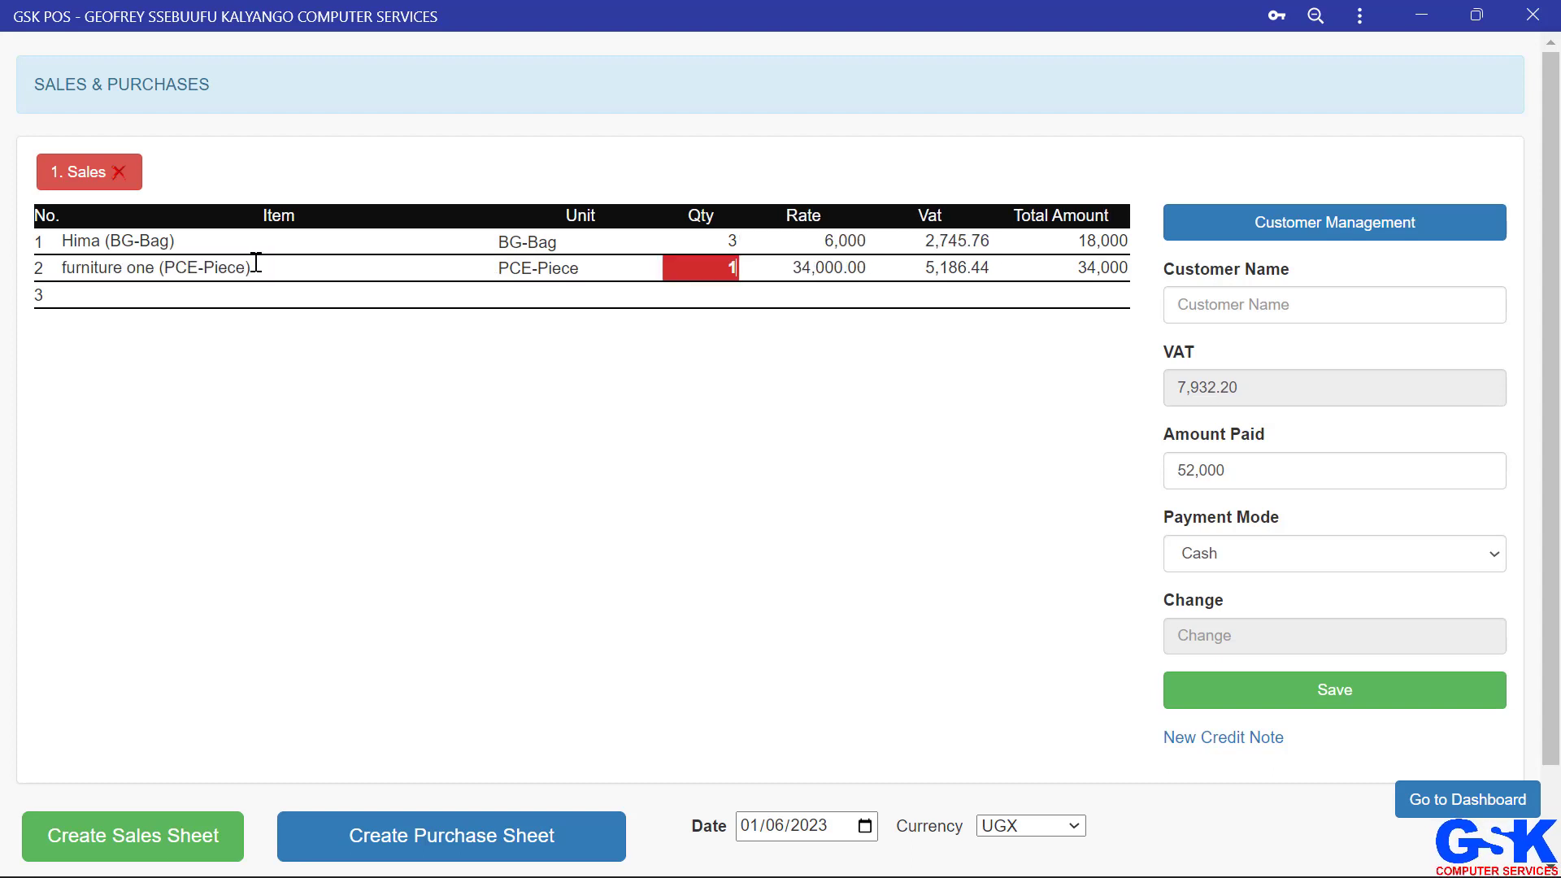
{"action": "key", "text": "Tab"}
{"action": "key", "text": "Tab"}
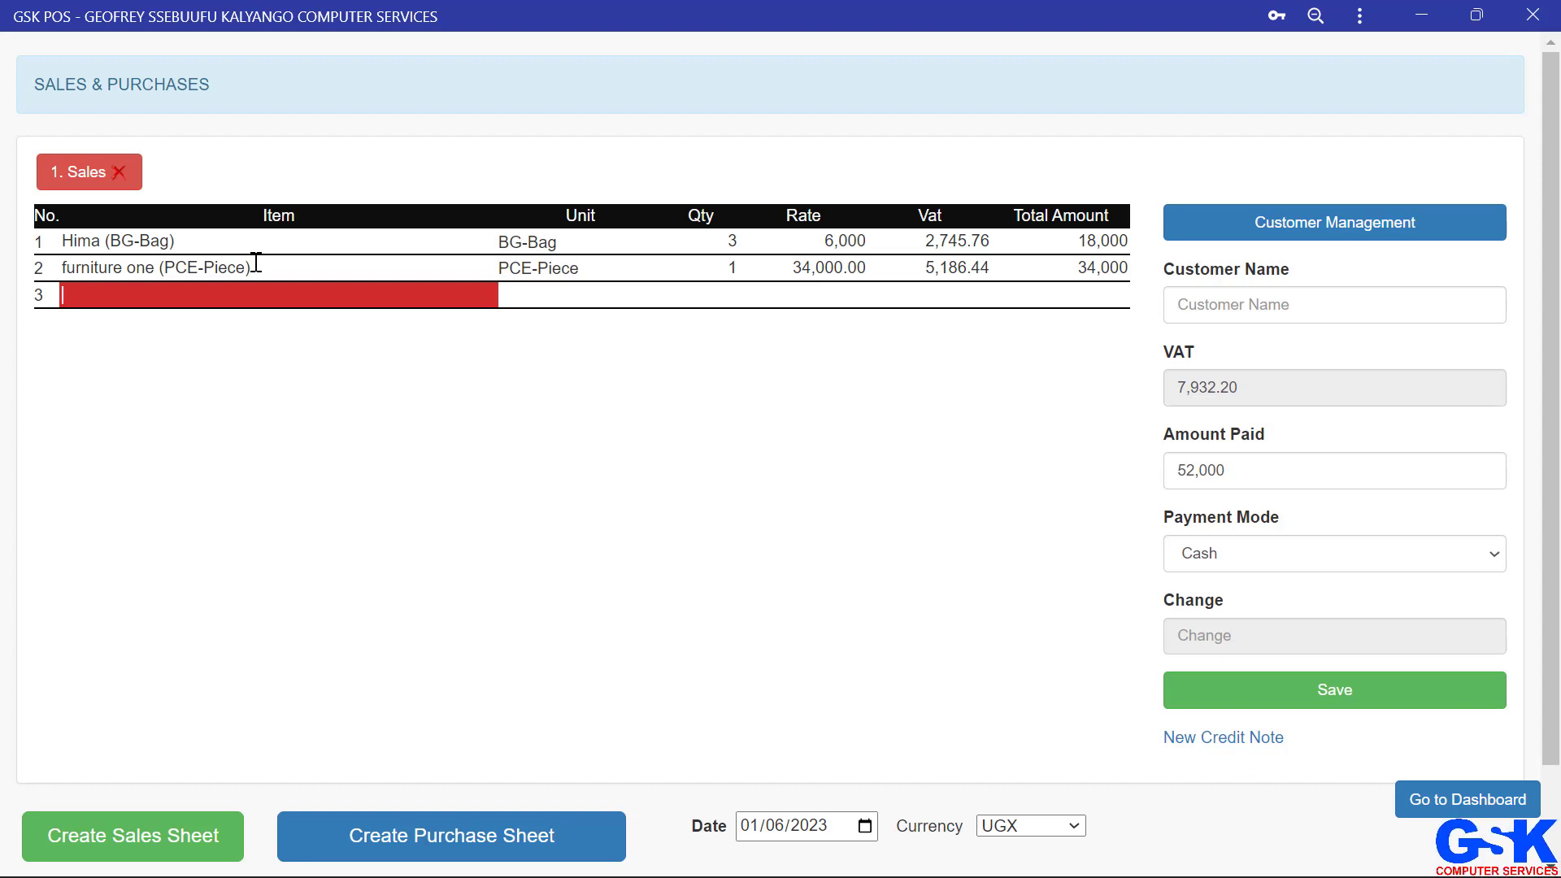
{"action": "key", "text": "Tab"}
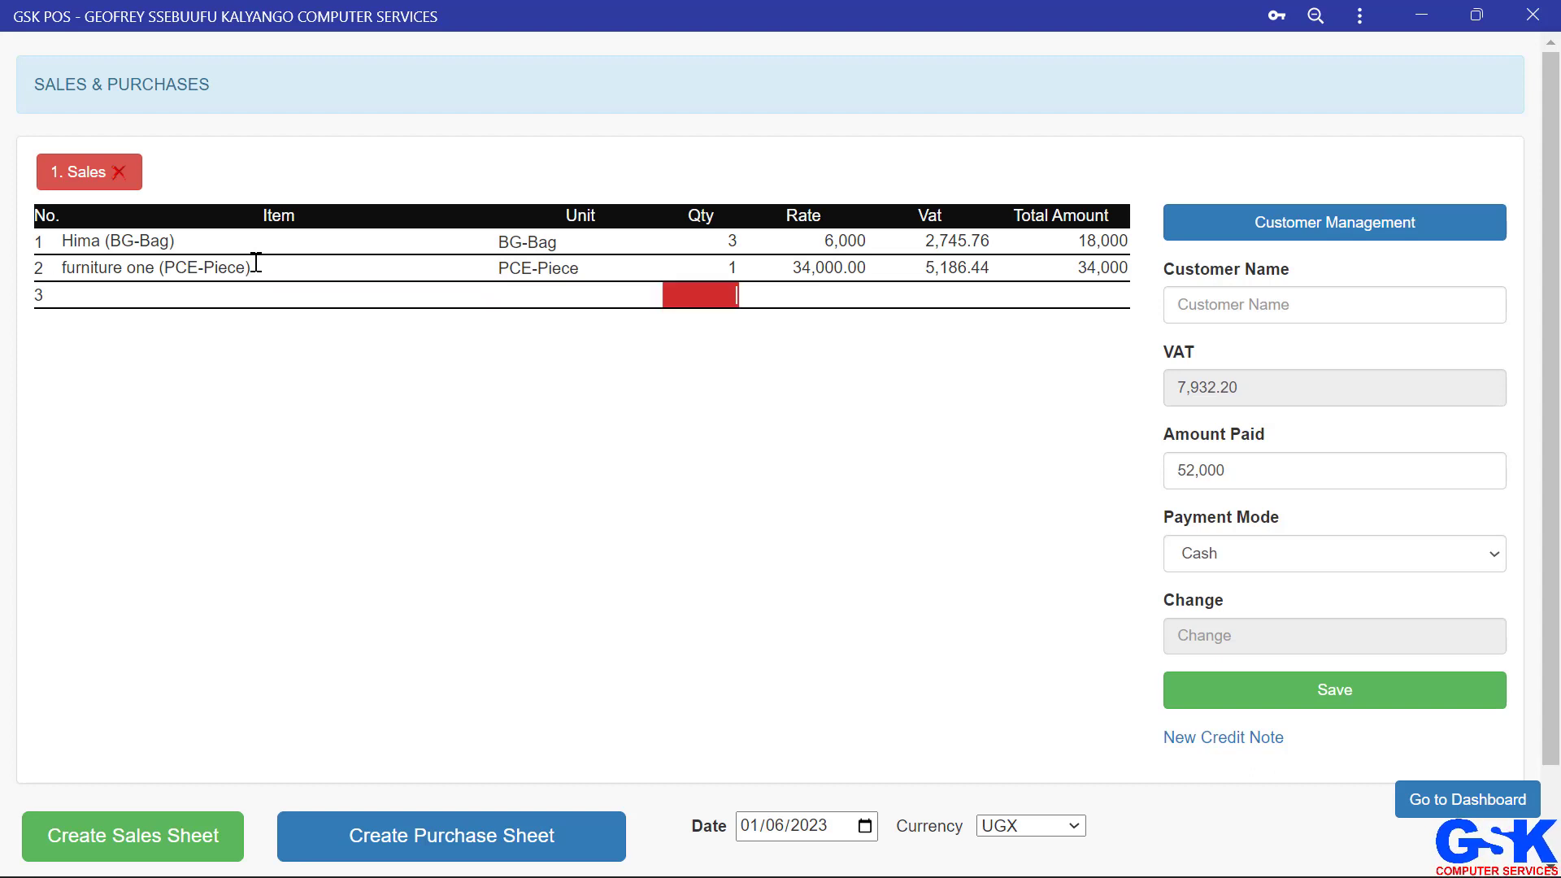
{"action": "key", "text": "Tab"}
{"action": "key", "text": "Tab"}
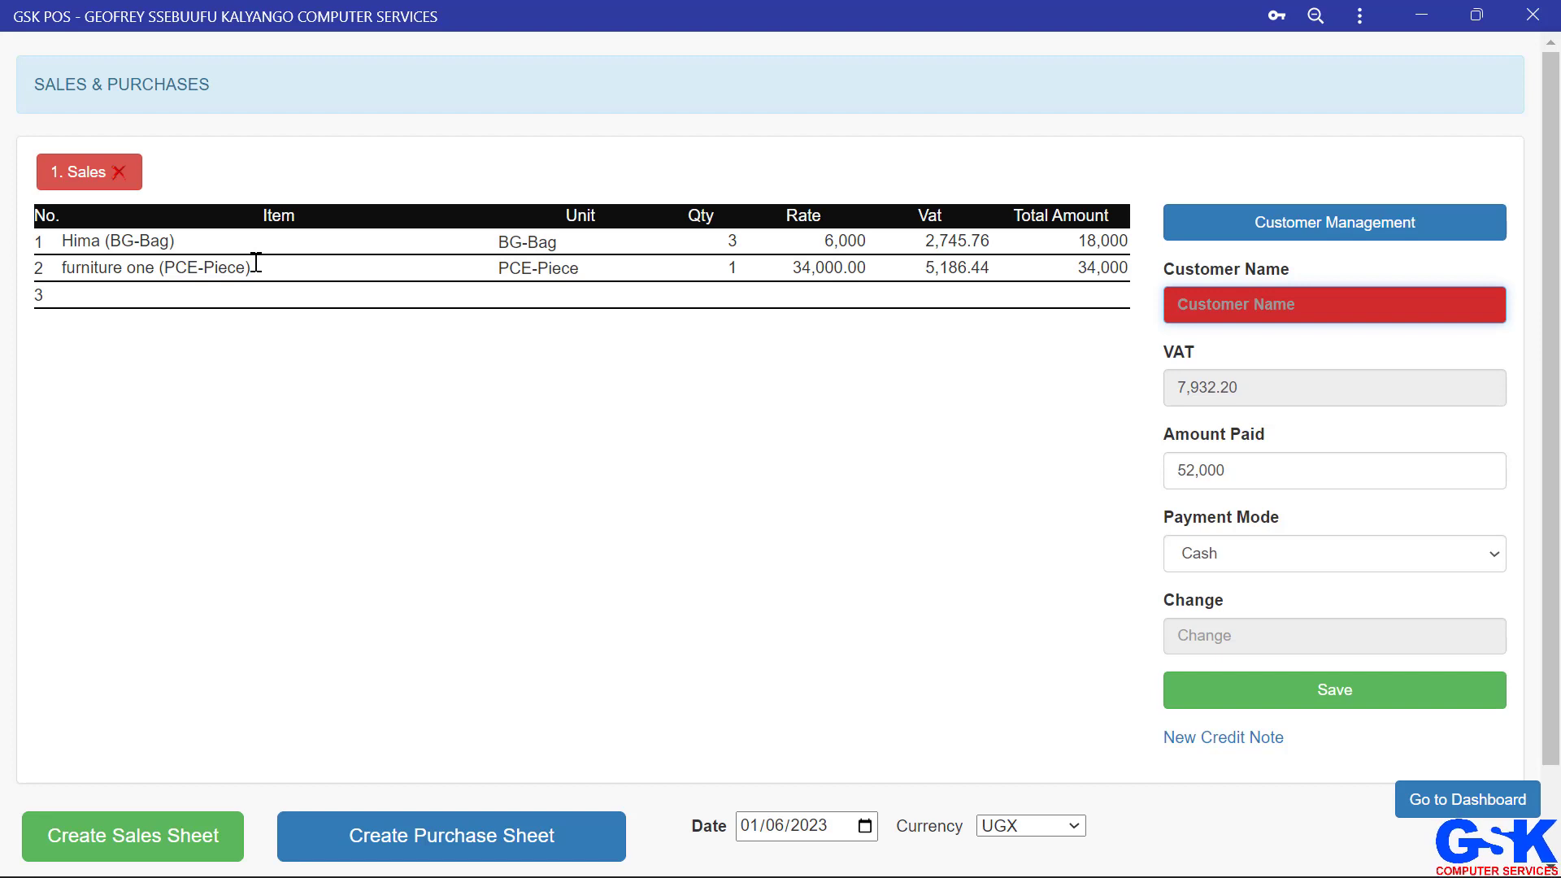
{"action": "type", "text": "gsk"}
Step: Save the sale with 52,000 paid and Cash as the payment mode
{"action": "left_click", "coordinate": [1261, 469]}
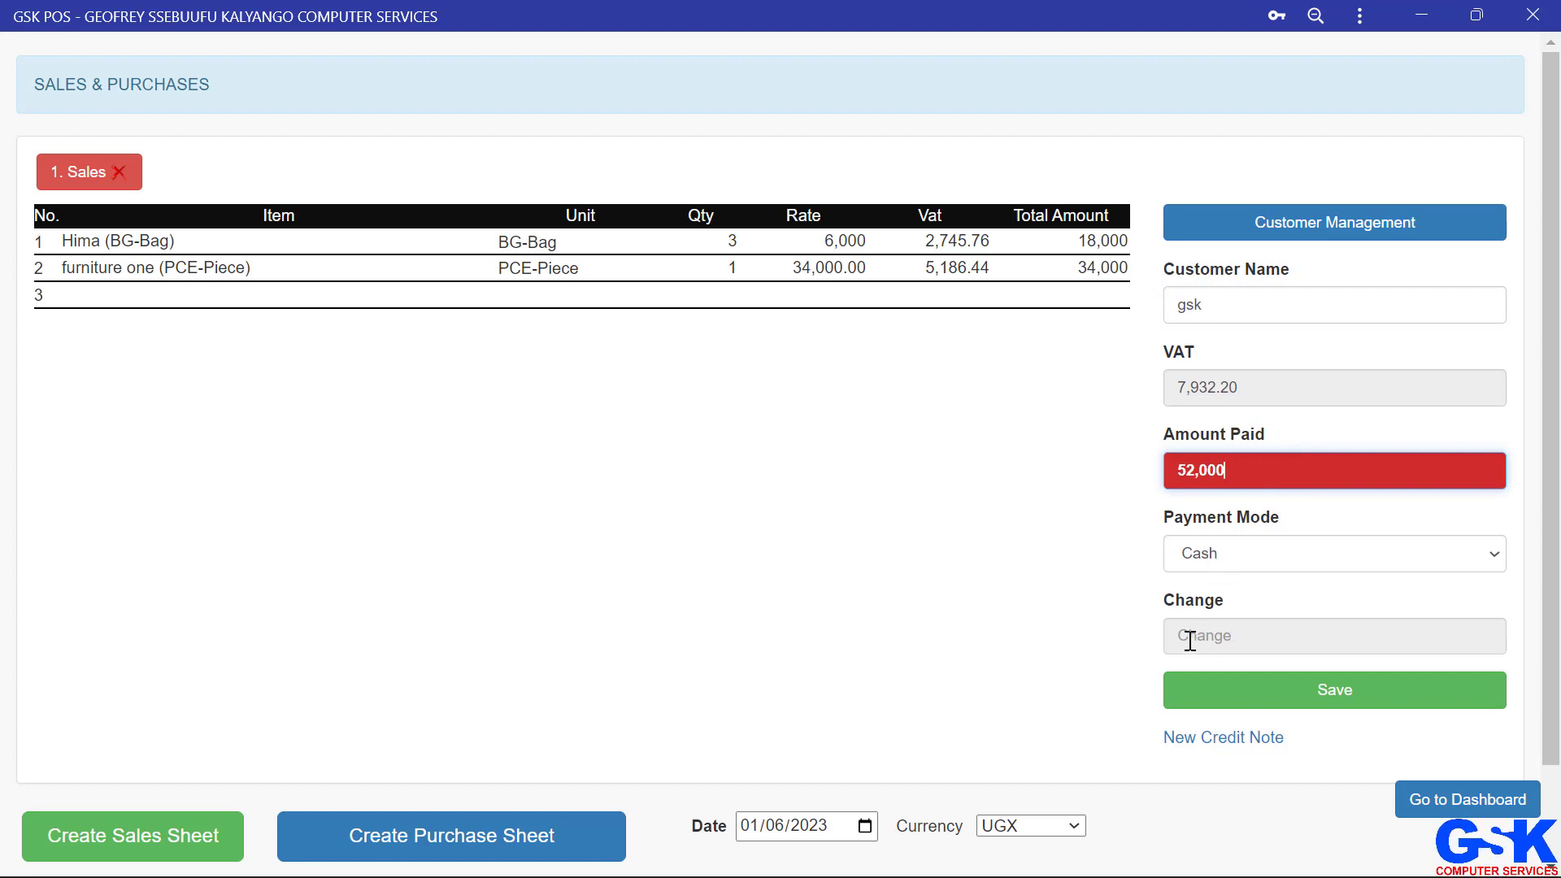
{"action": "left_click", "coordinate": [1283, 554]}
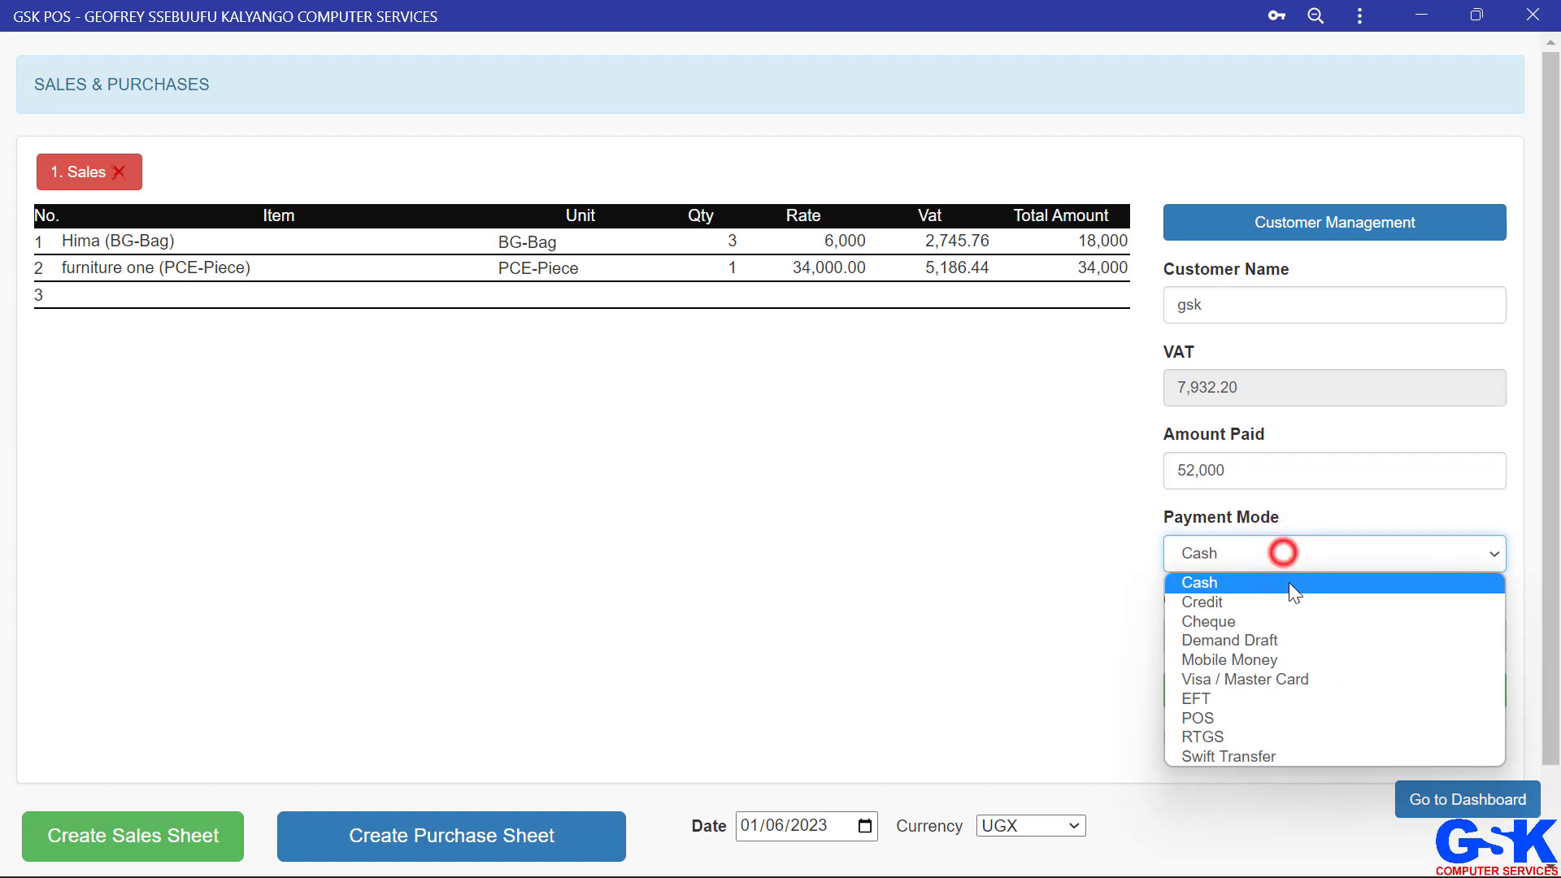
{"action": "left_click", "coordinate": [1099, 561]}
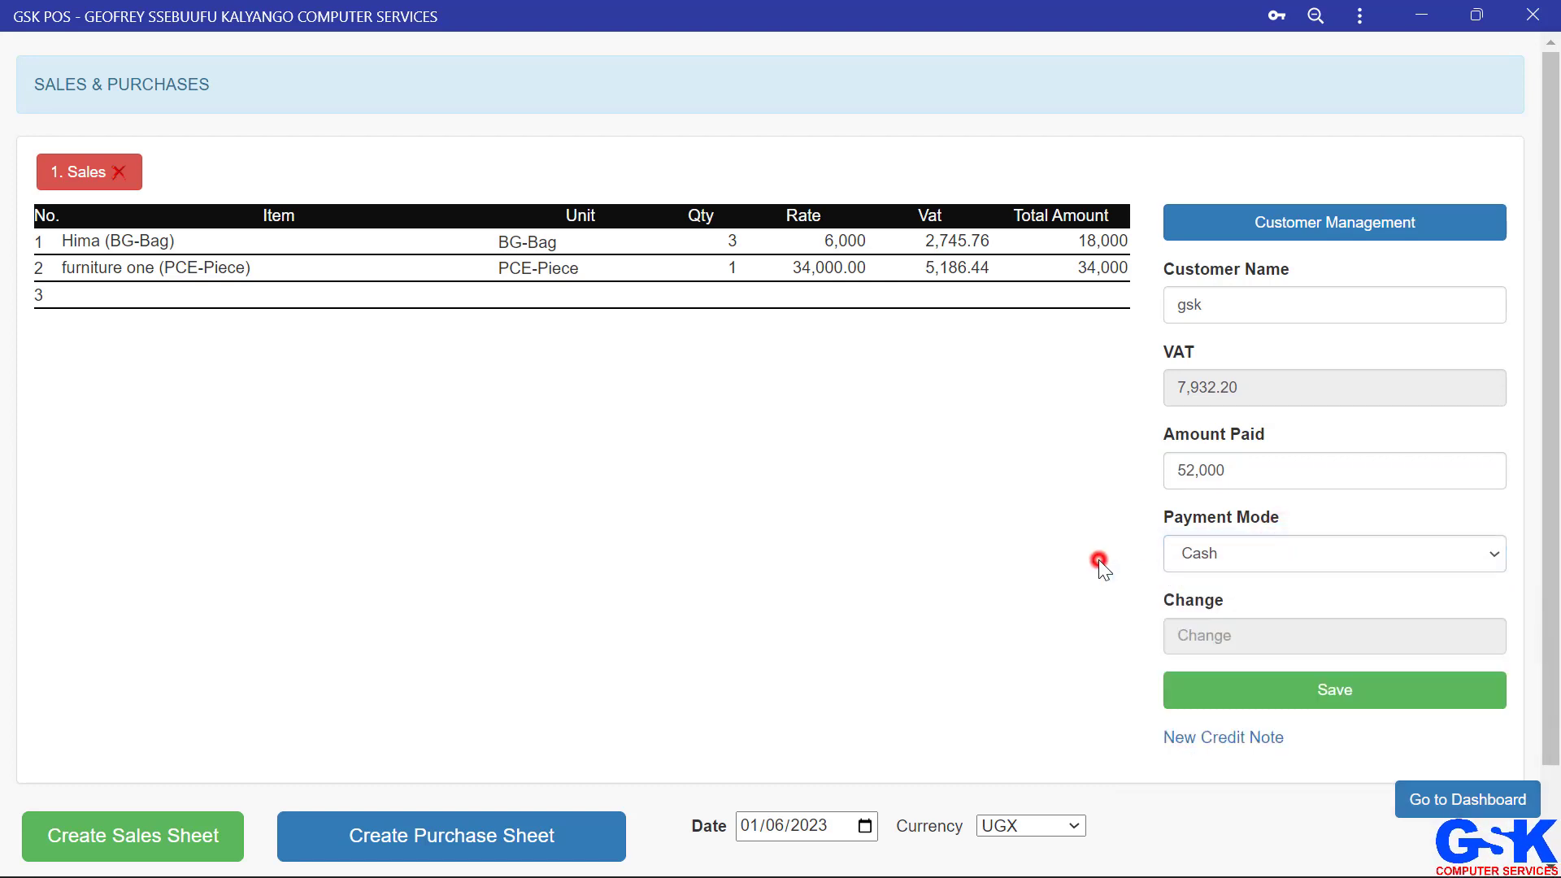
{"action": "left_click", "coordinate": [1293, 692]}
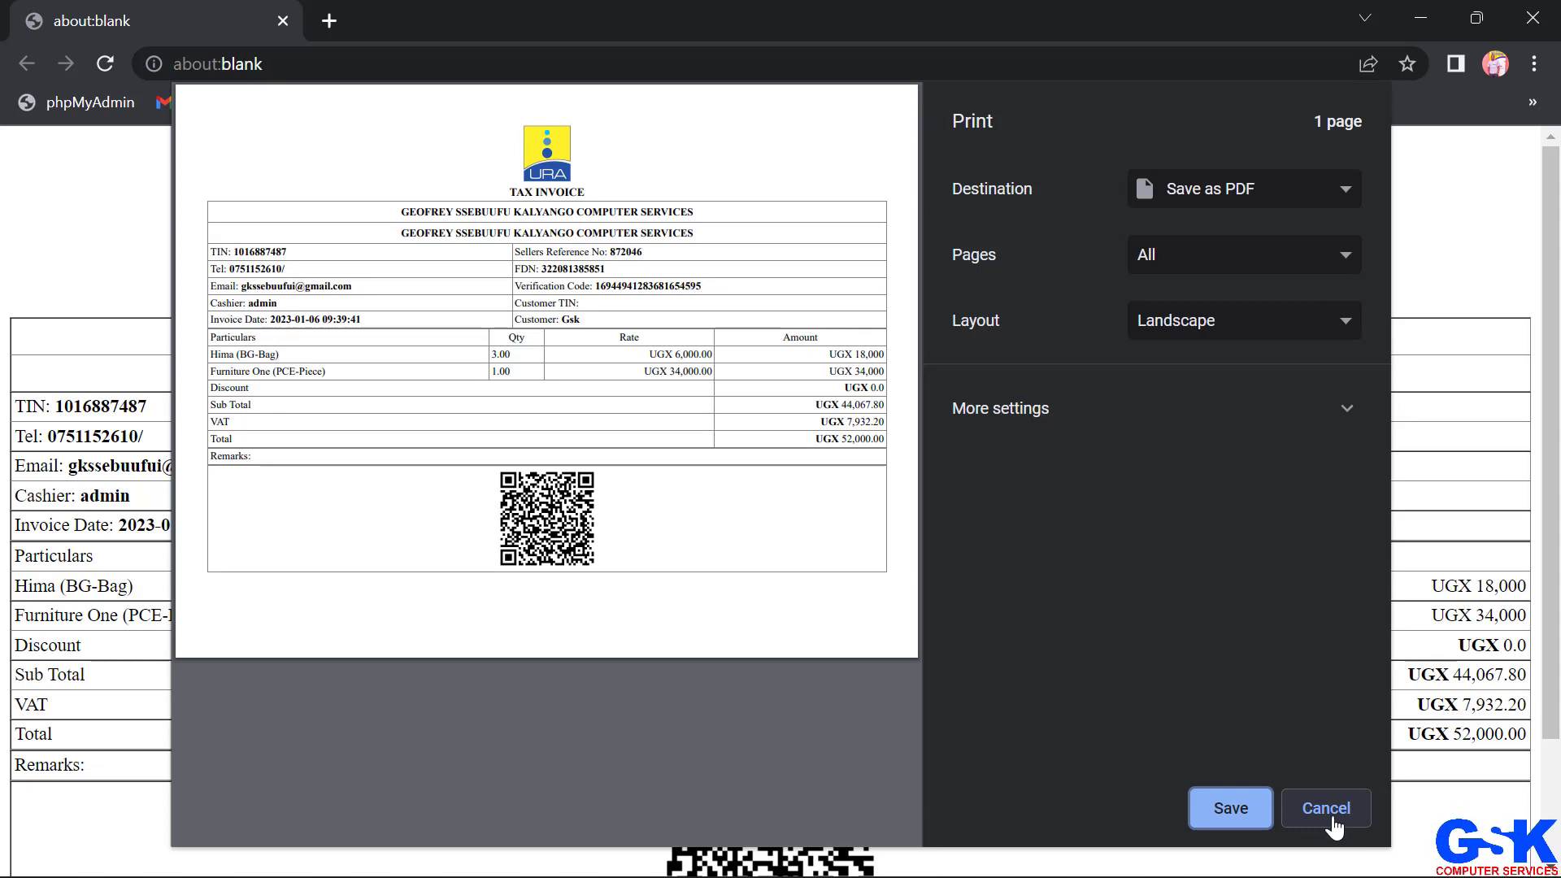
Step: Examine the generated tax invoice in the print preview
{"action": "left_click_drag", "start_coordinate": [528, 274], "coordinate": [628, 286]}
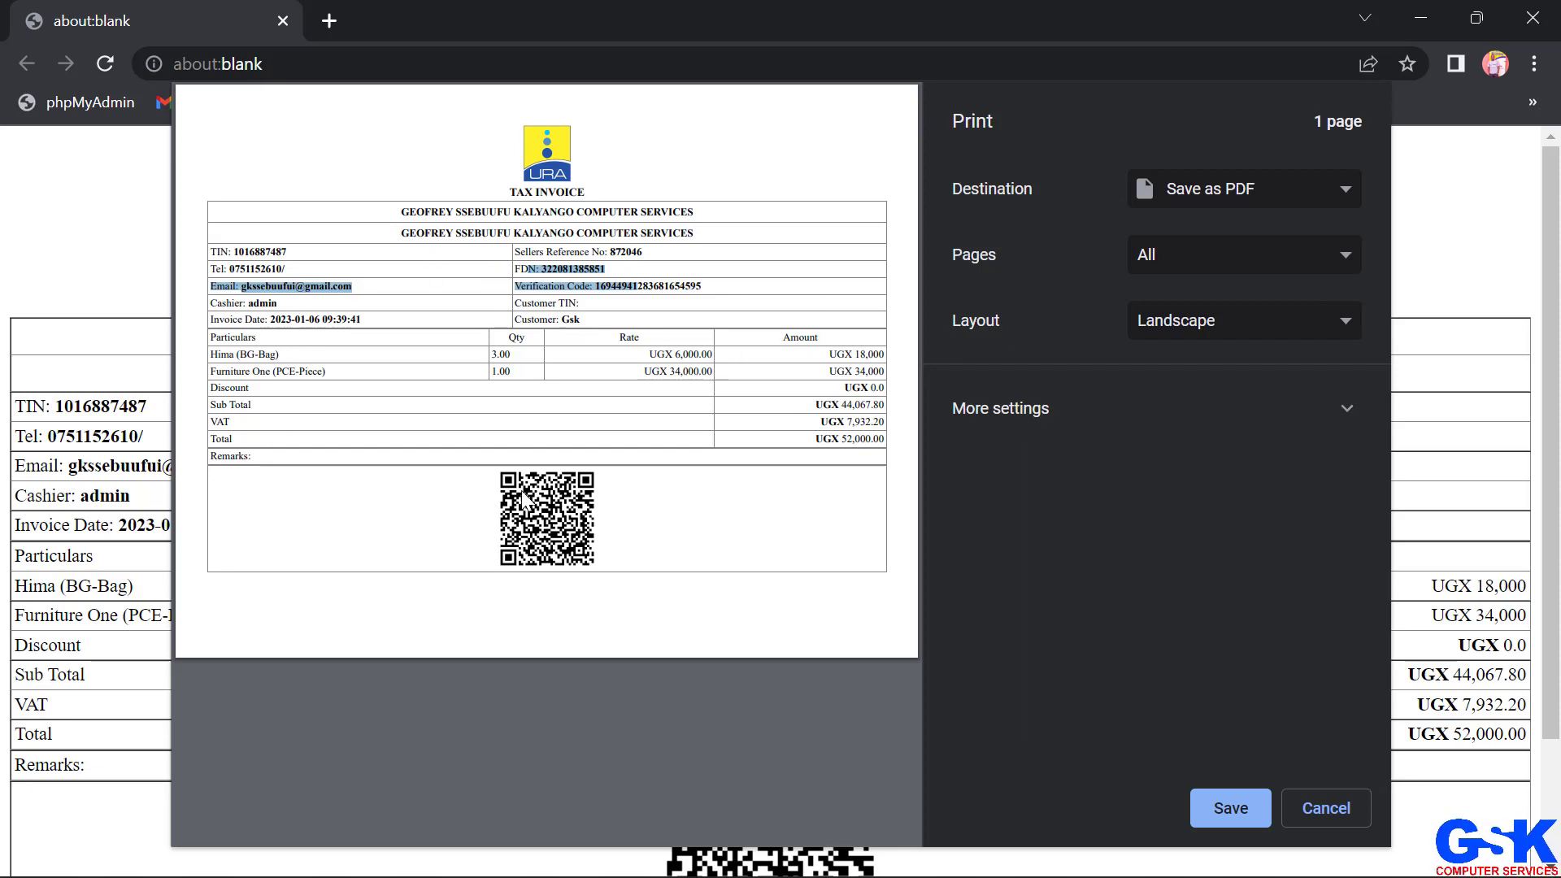
{"action": "left_click", "coordinate": [231, 370]}
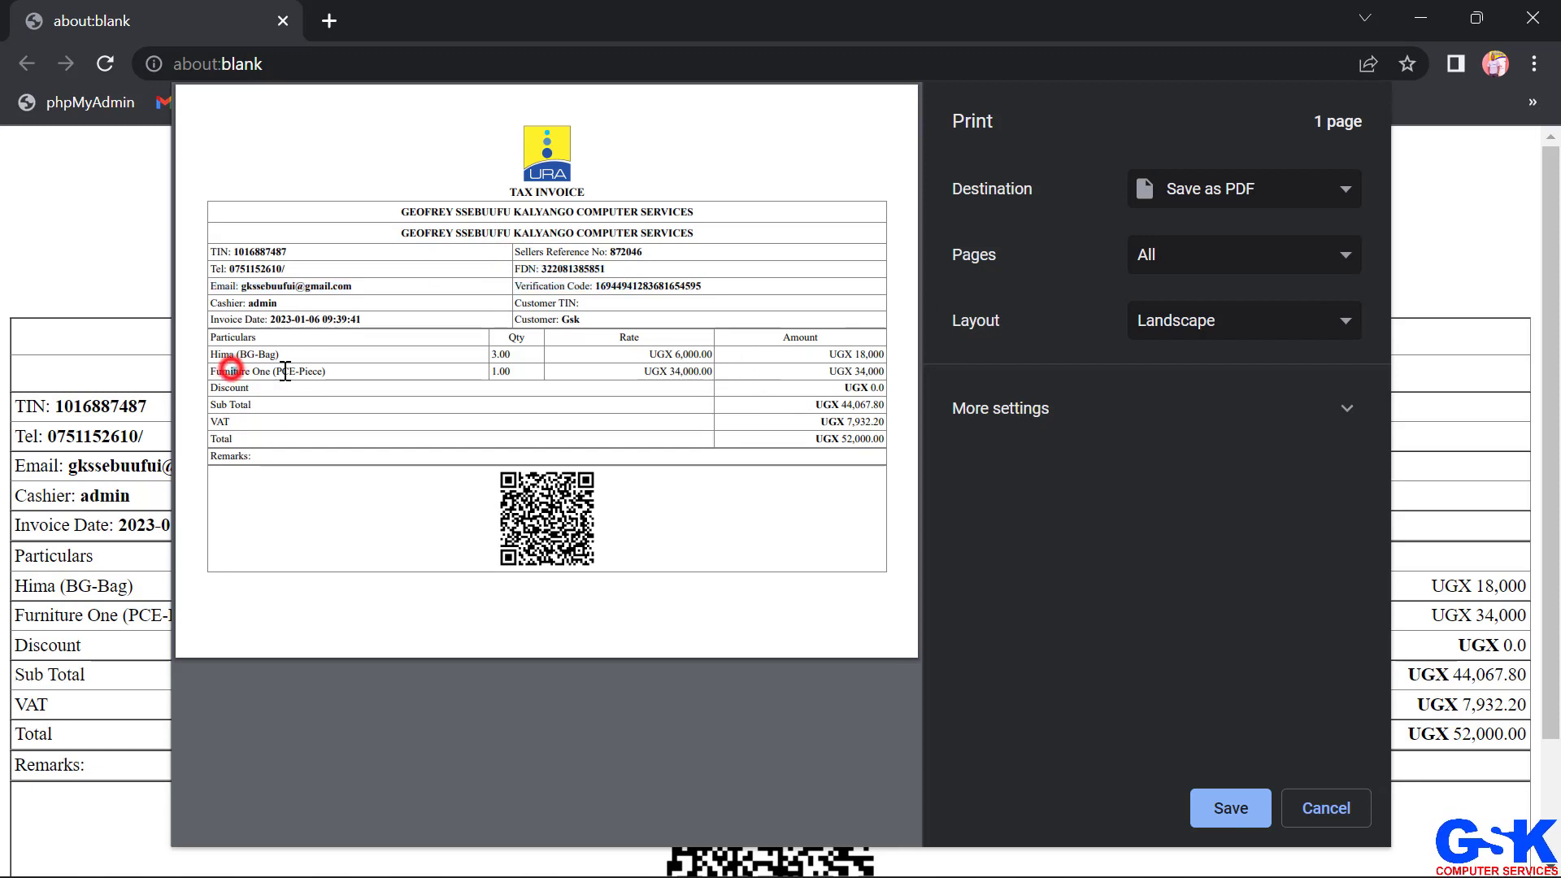
Step: Close the print dialog without printing the tax invoice
{"action": "left_click_drag", "start_coordinate": [286, 371], "coordinate": [321, 373]}
{"action": "left_click", "coordinate": [577, 519]}
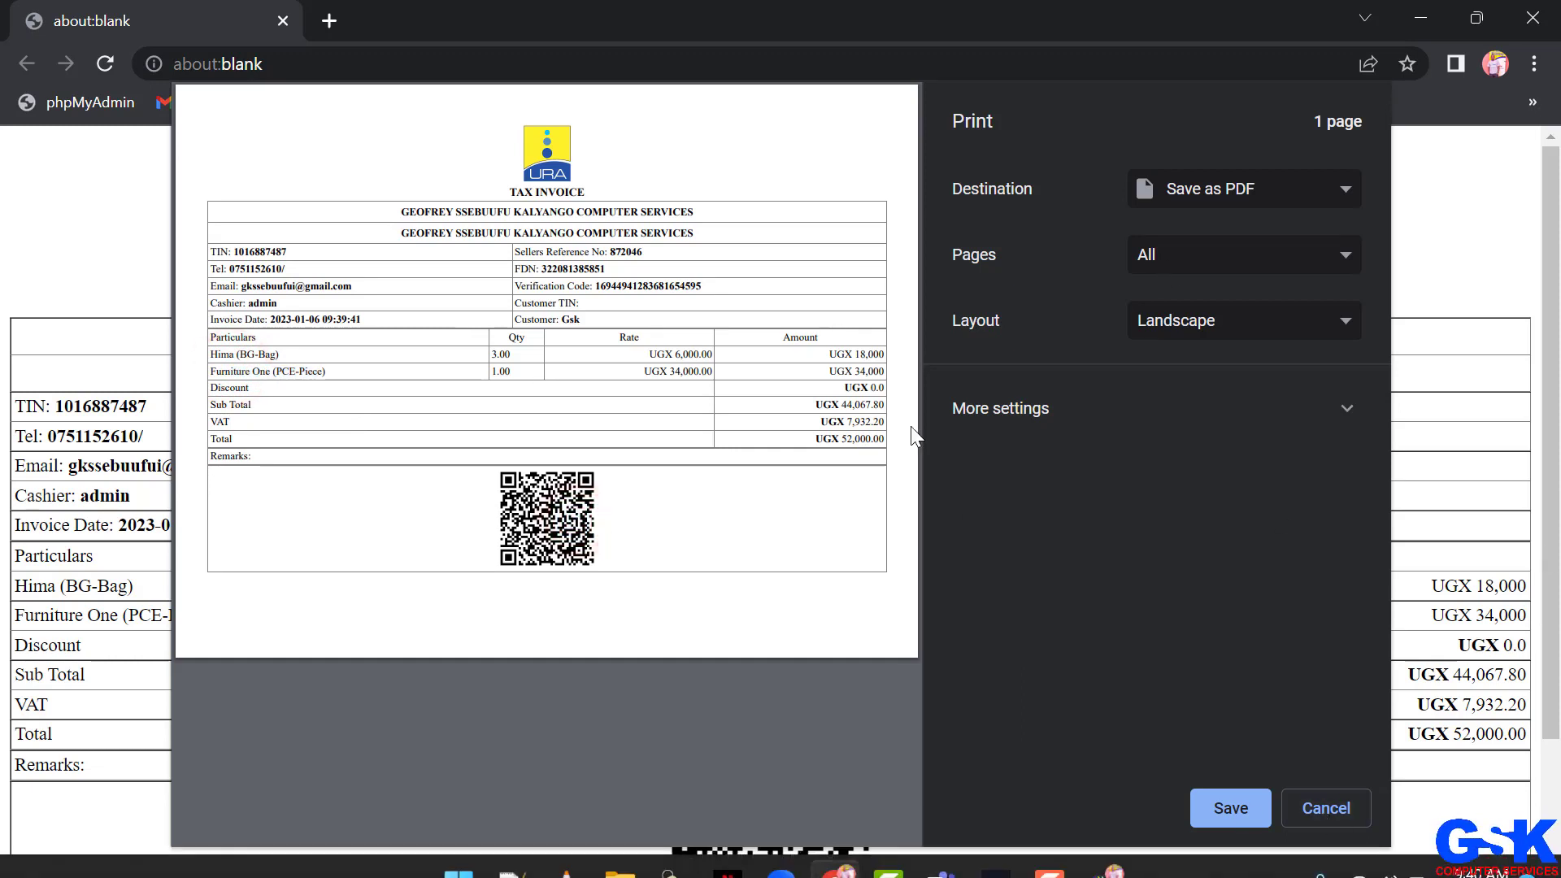
{"action": "left_click", "coordinate": [1326, 808]}
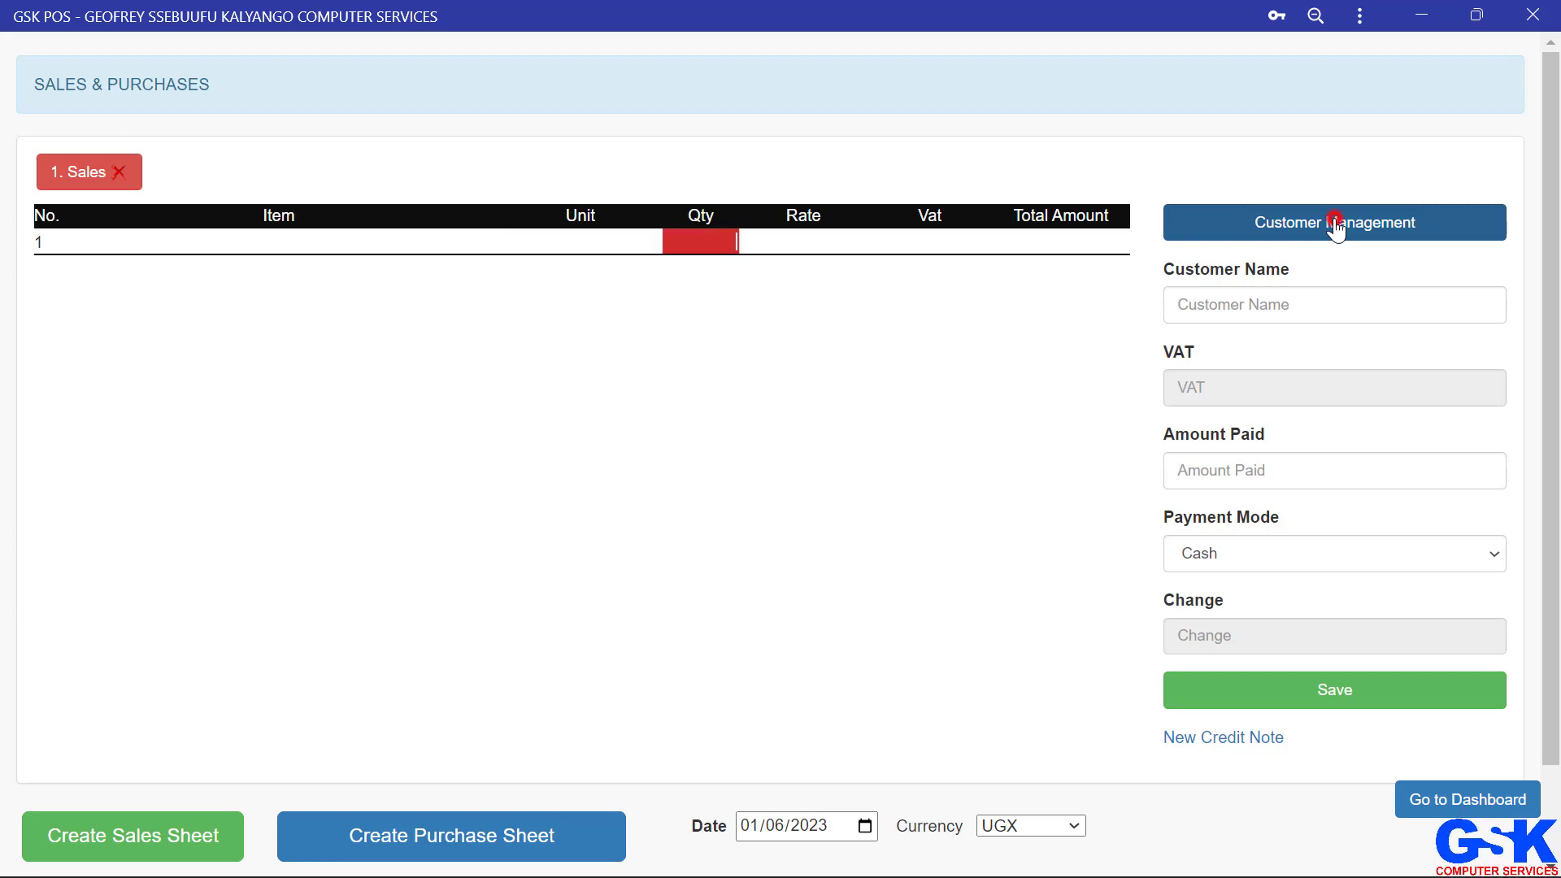
Step: Open customer management and fill in the customer's name and TIN from the saved suggestions
{"action": "left_click", "coordinate": [1334, 224]}
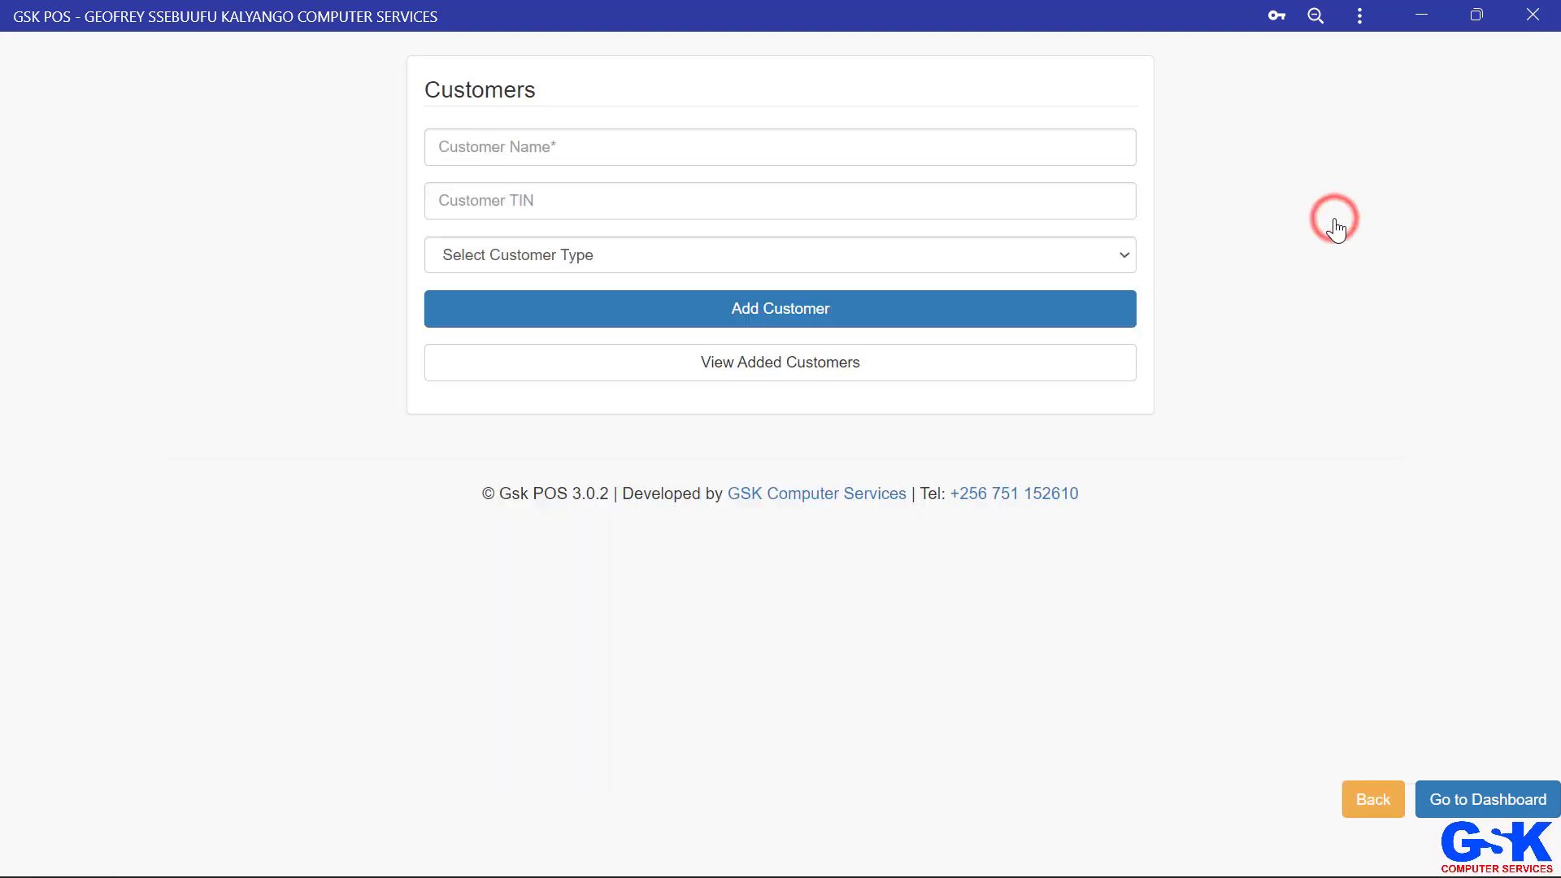
{"action": "left_click", "coordinate": [642, 146]}
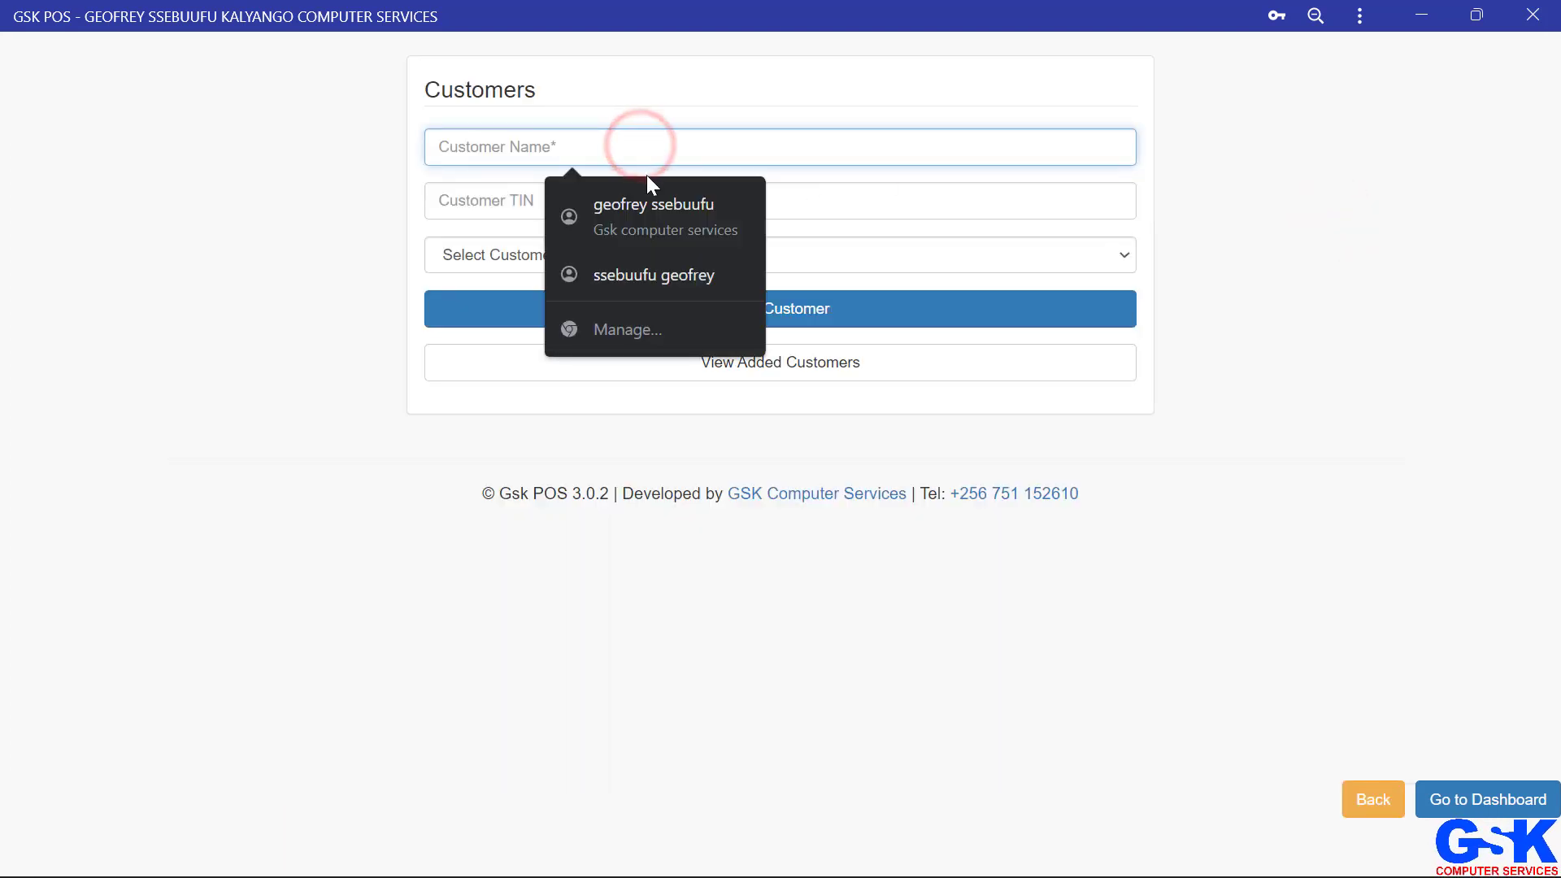
{"action": "left_click", "coordinate": [655, 219]}
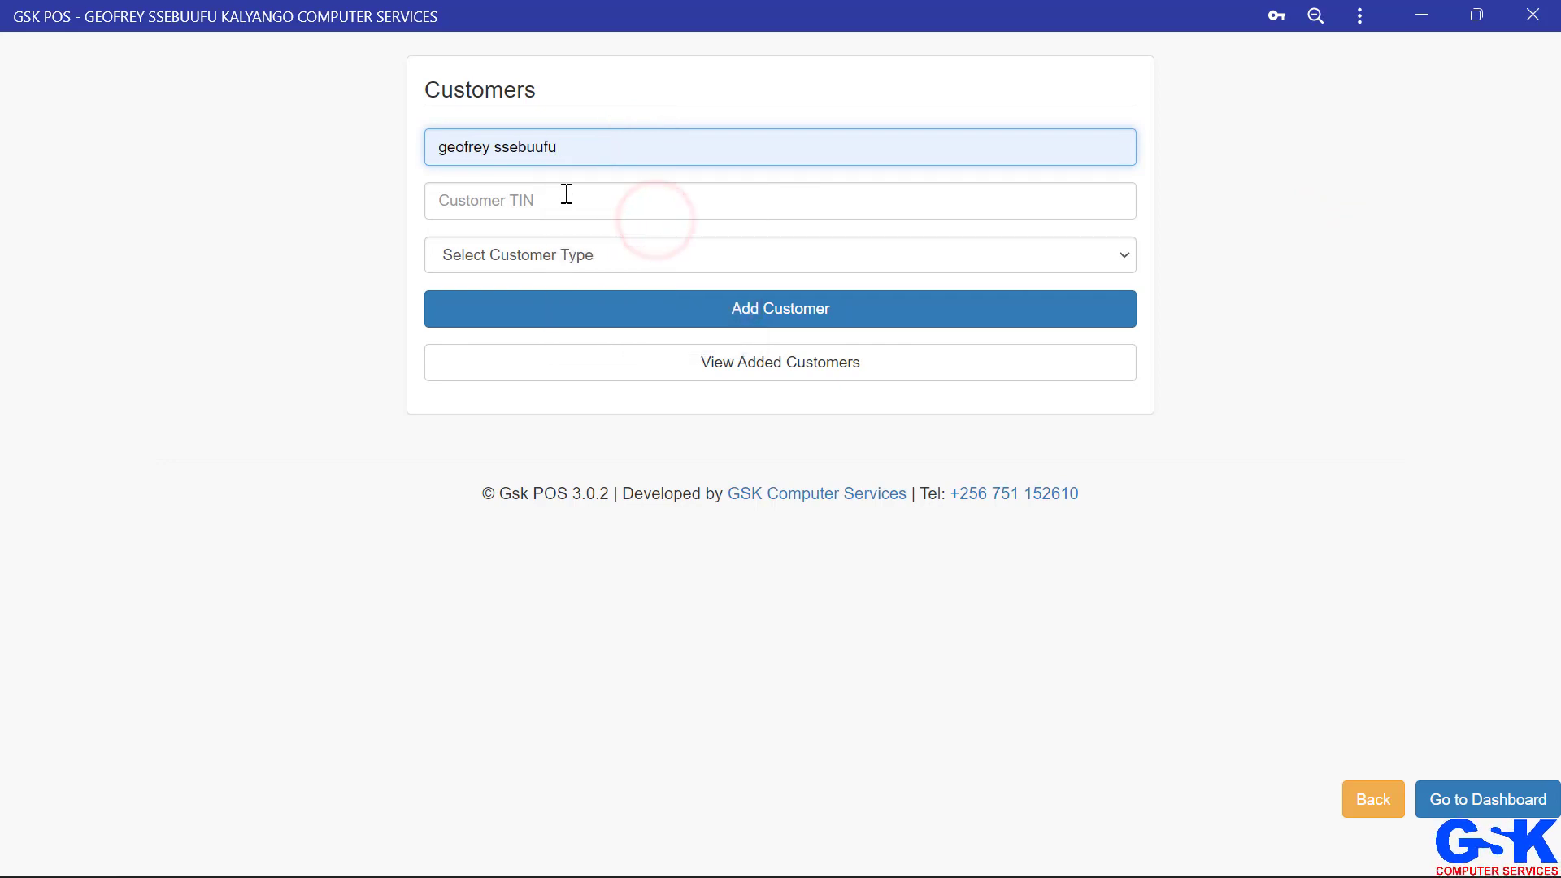
{"action": "left_click", "coordinate": [566, 193]}
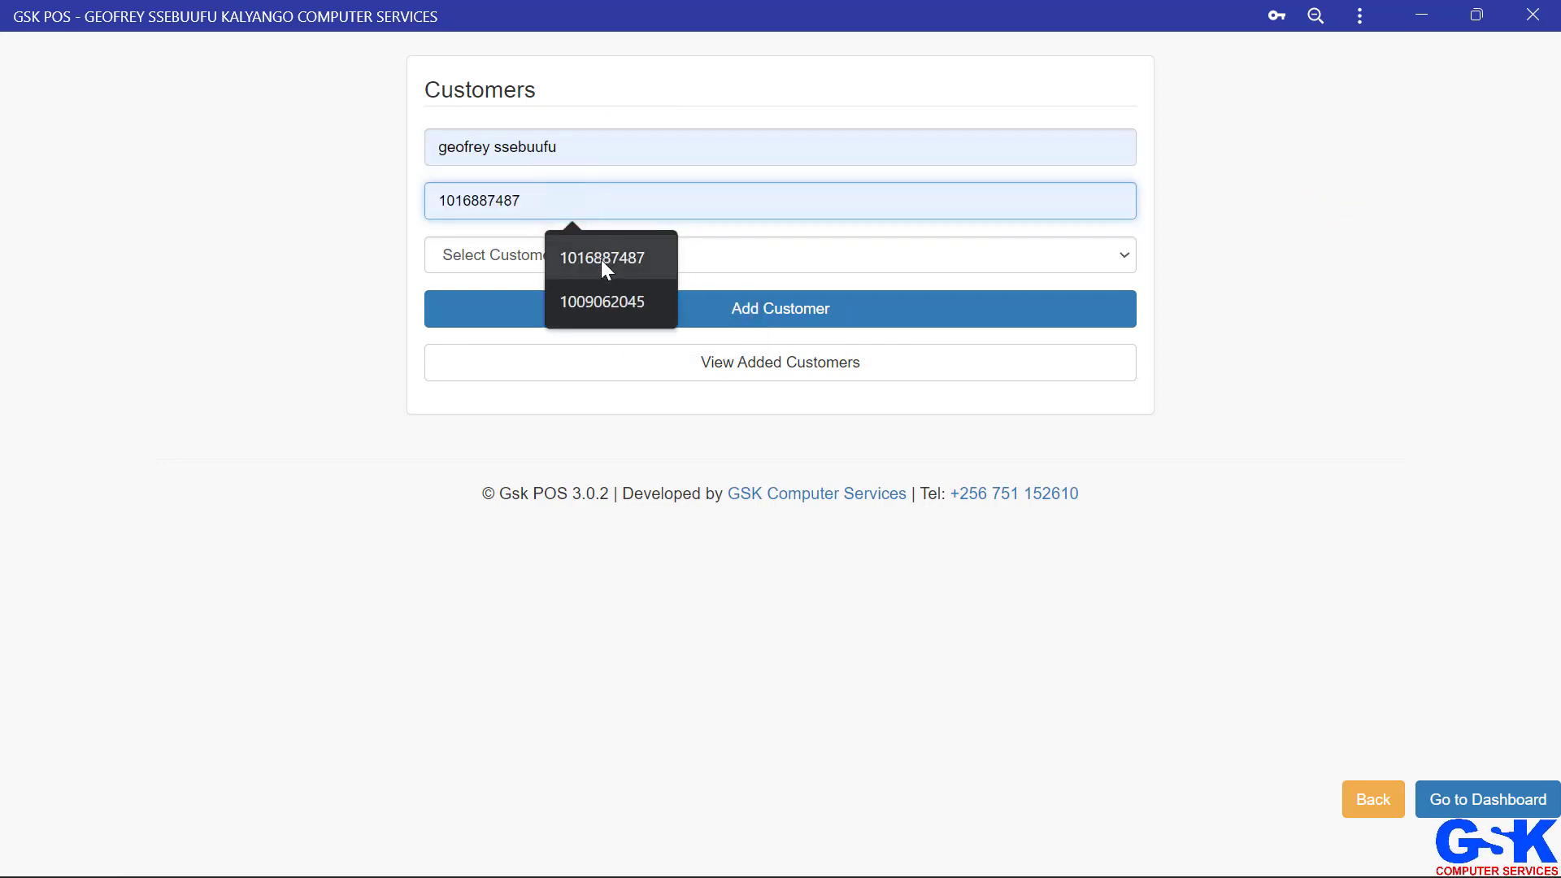
{"action": "left_click", "coordinate": [602, 259]}
{"action": "left_click", "coordinate": [613, 260]}
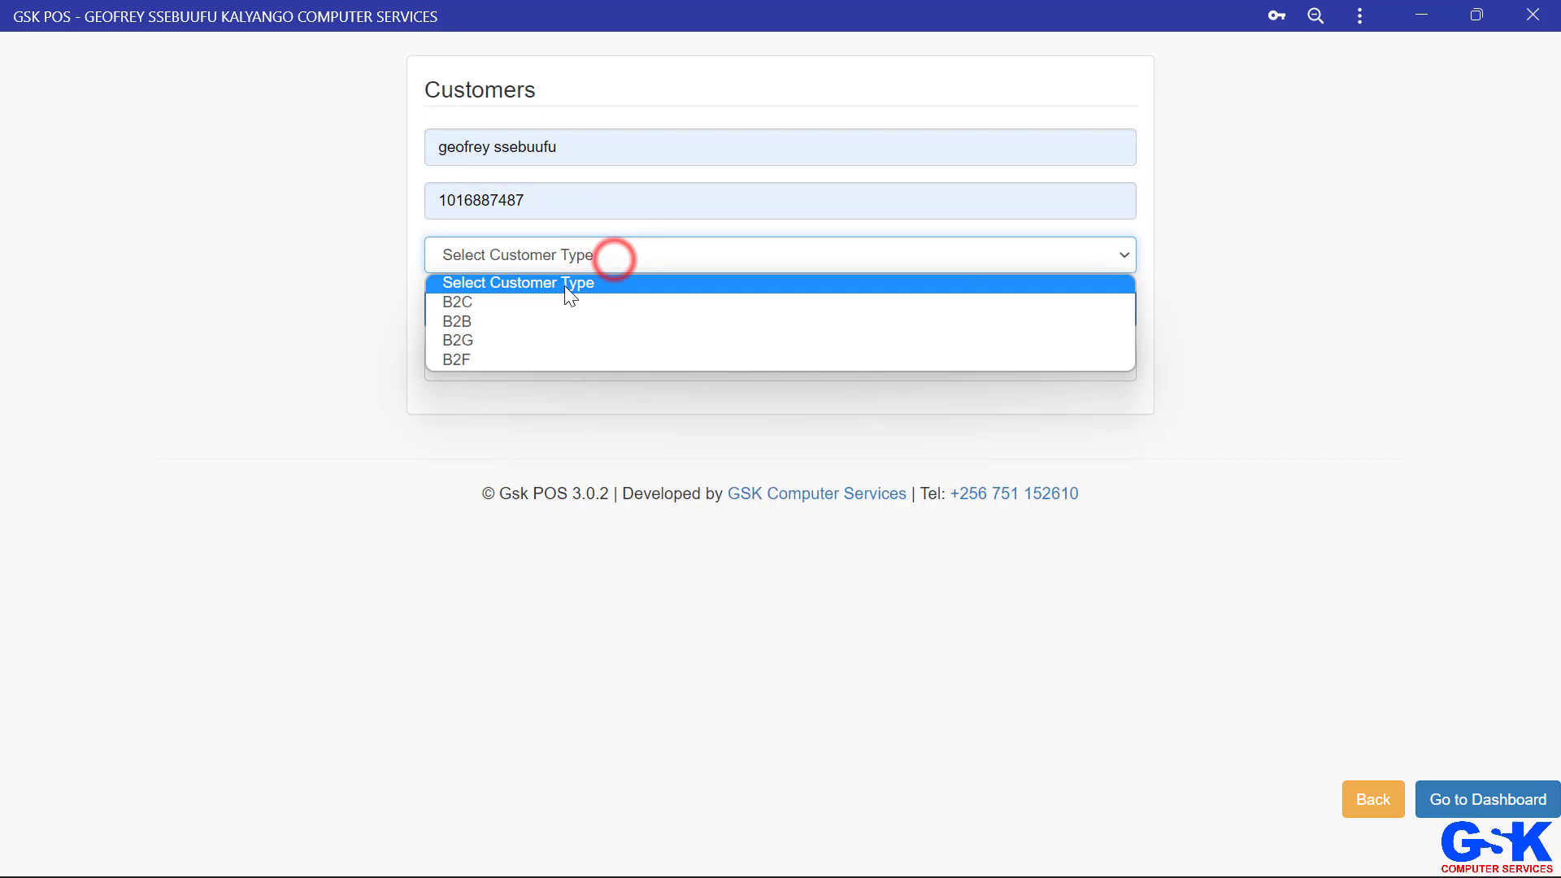
Step: Set the customer type to B2C, add the customer, and close the TIN details
{"action": "left_click", "coordinate": [499, 323]}
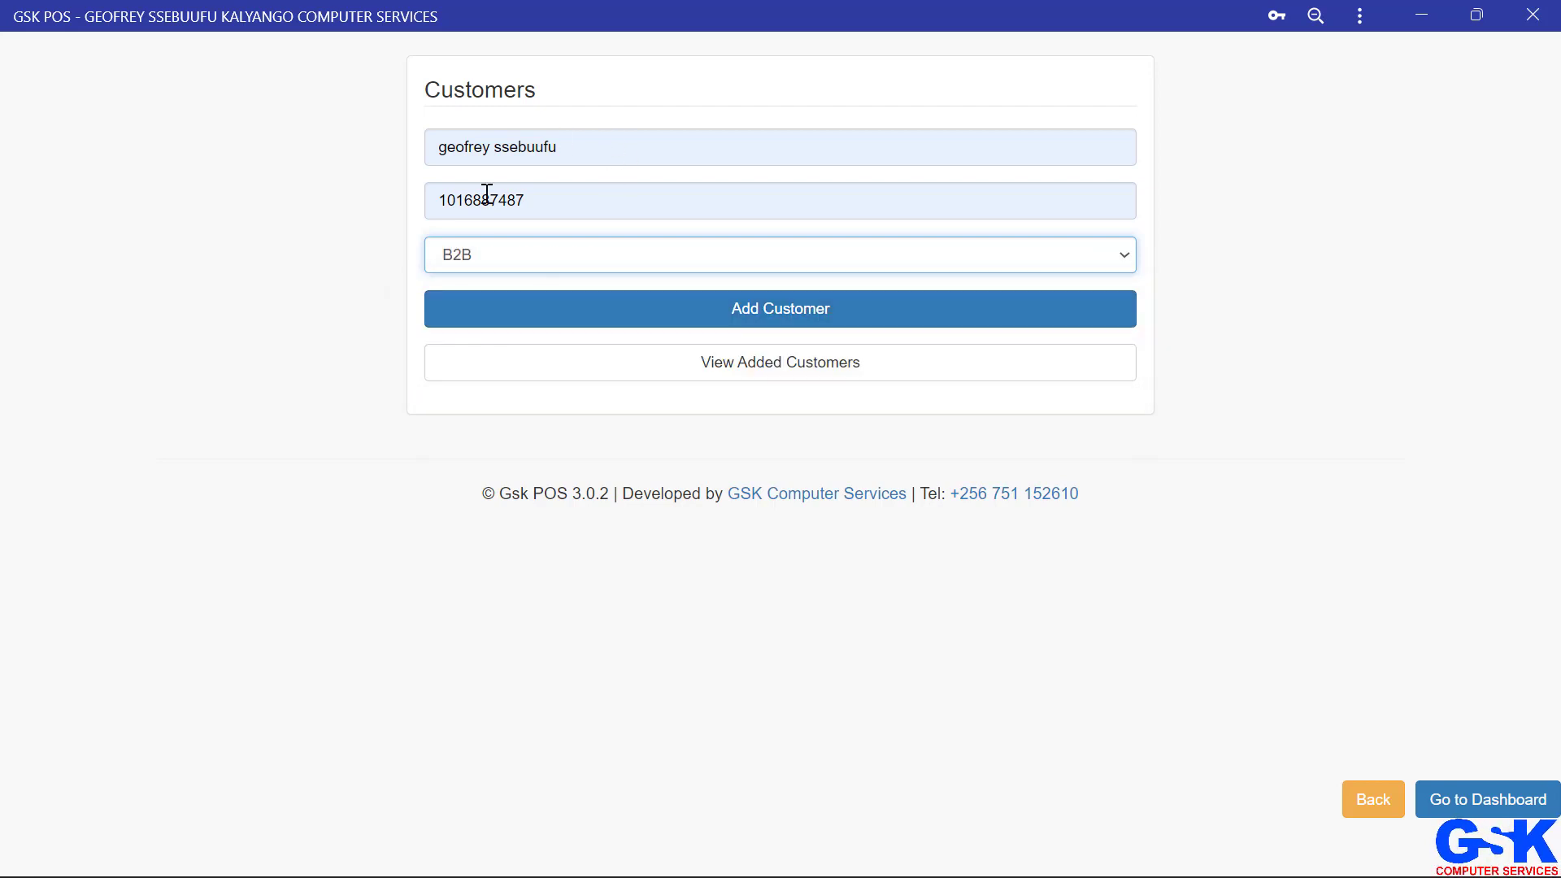
{"action": "left_click", "coordinate": [546, 256]}
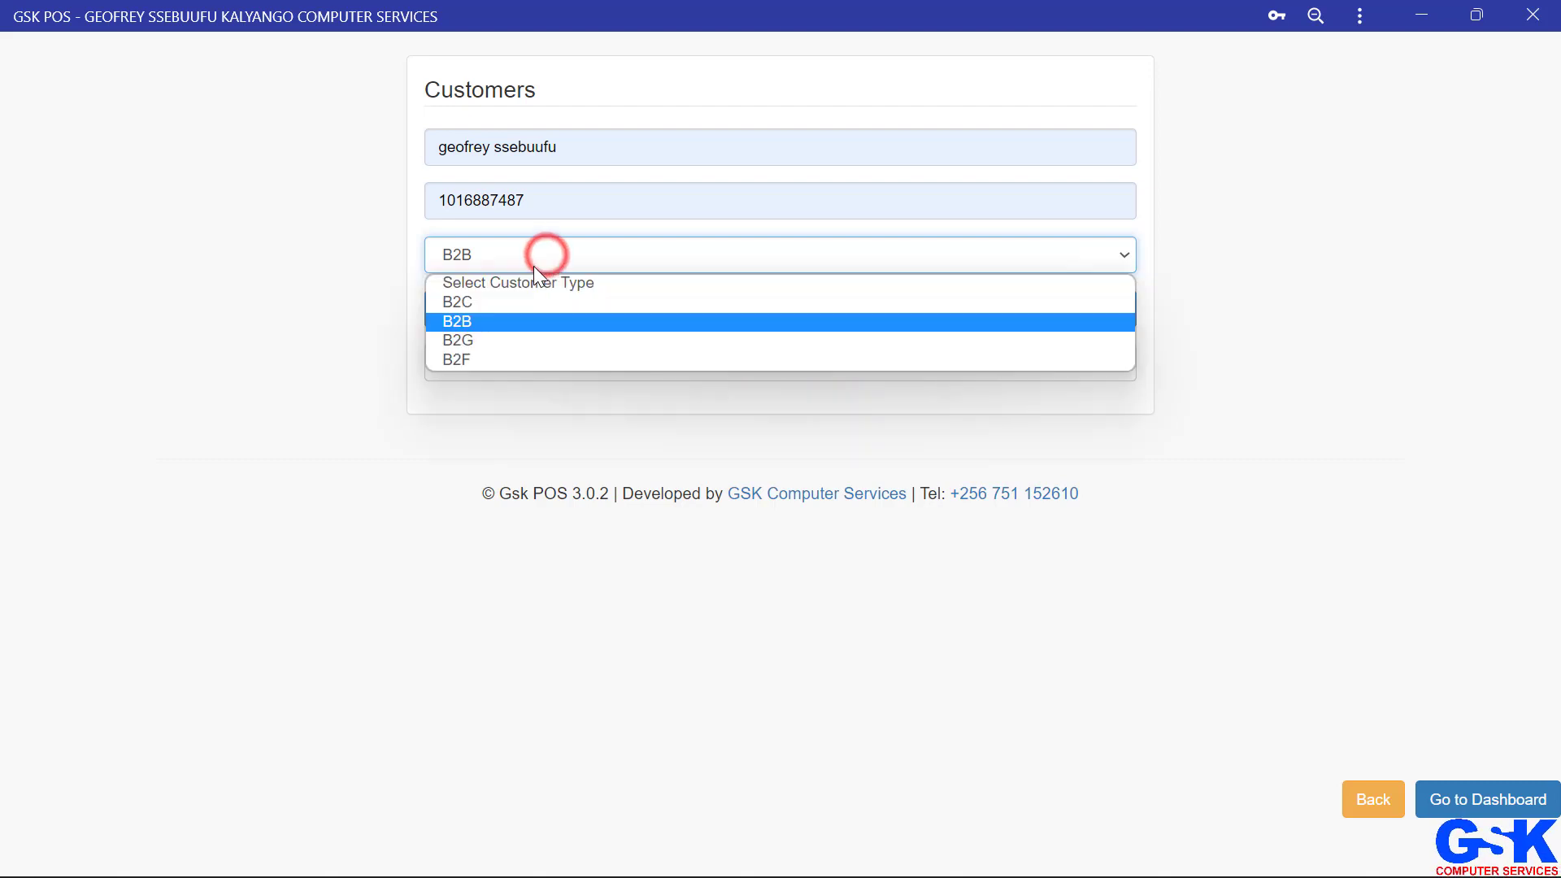
{"action": "left_click", "coordinate": [470, 304]}
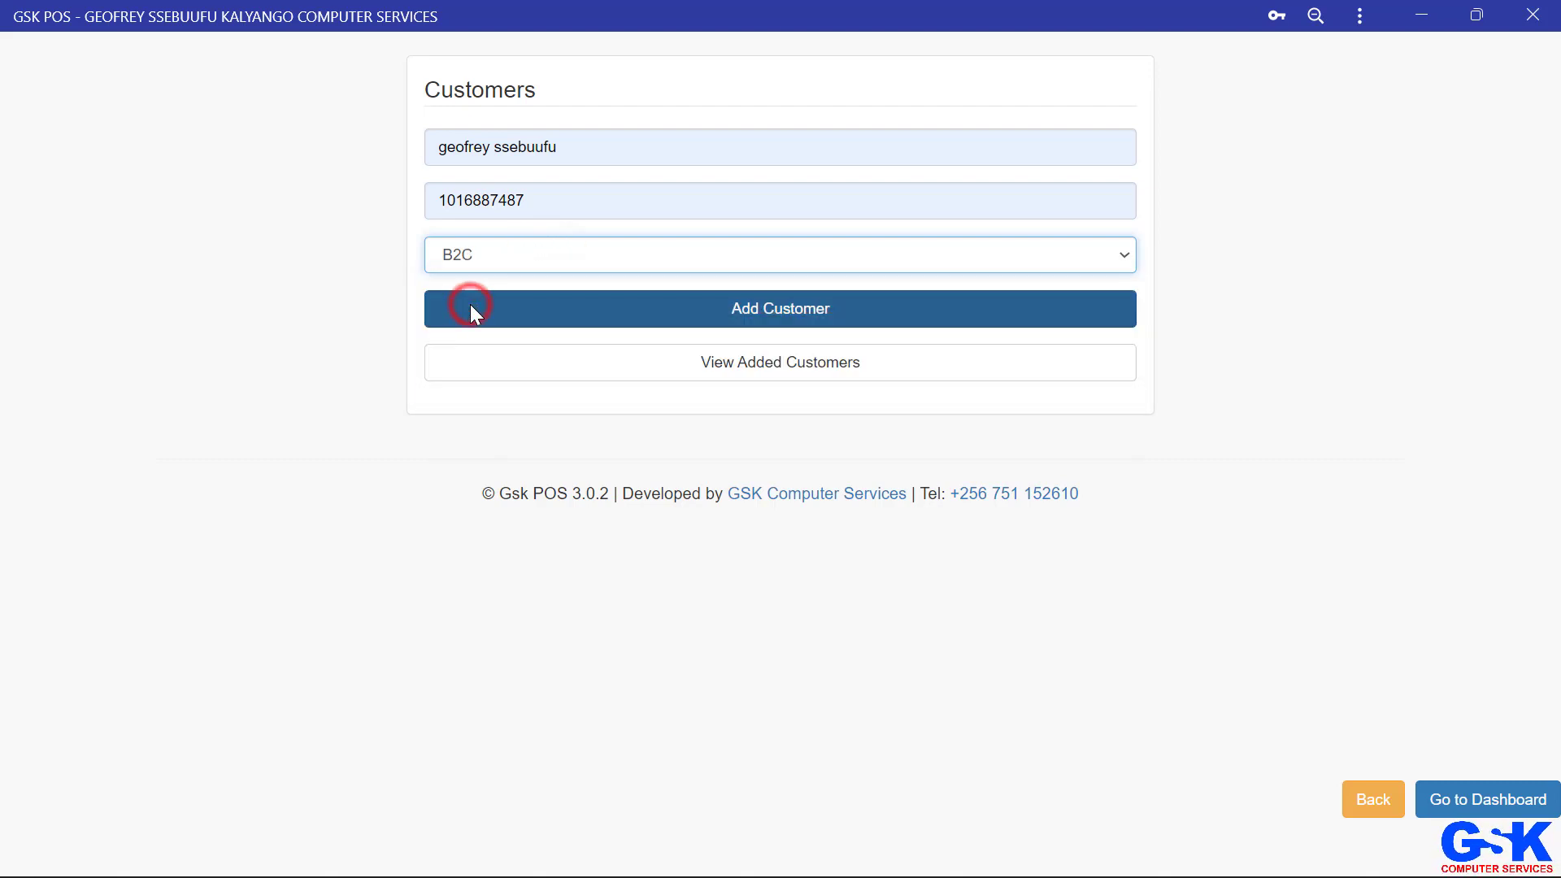
{"action": "left_click", "coordinate": [606, 309]}
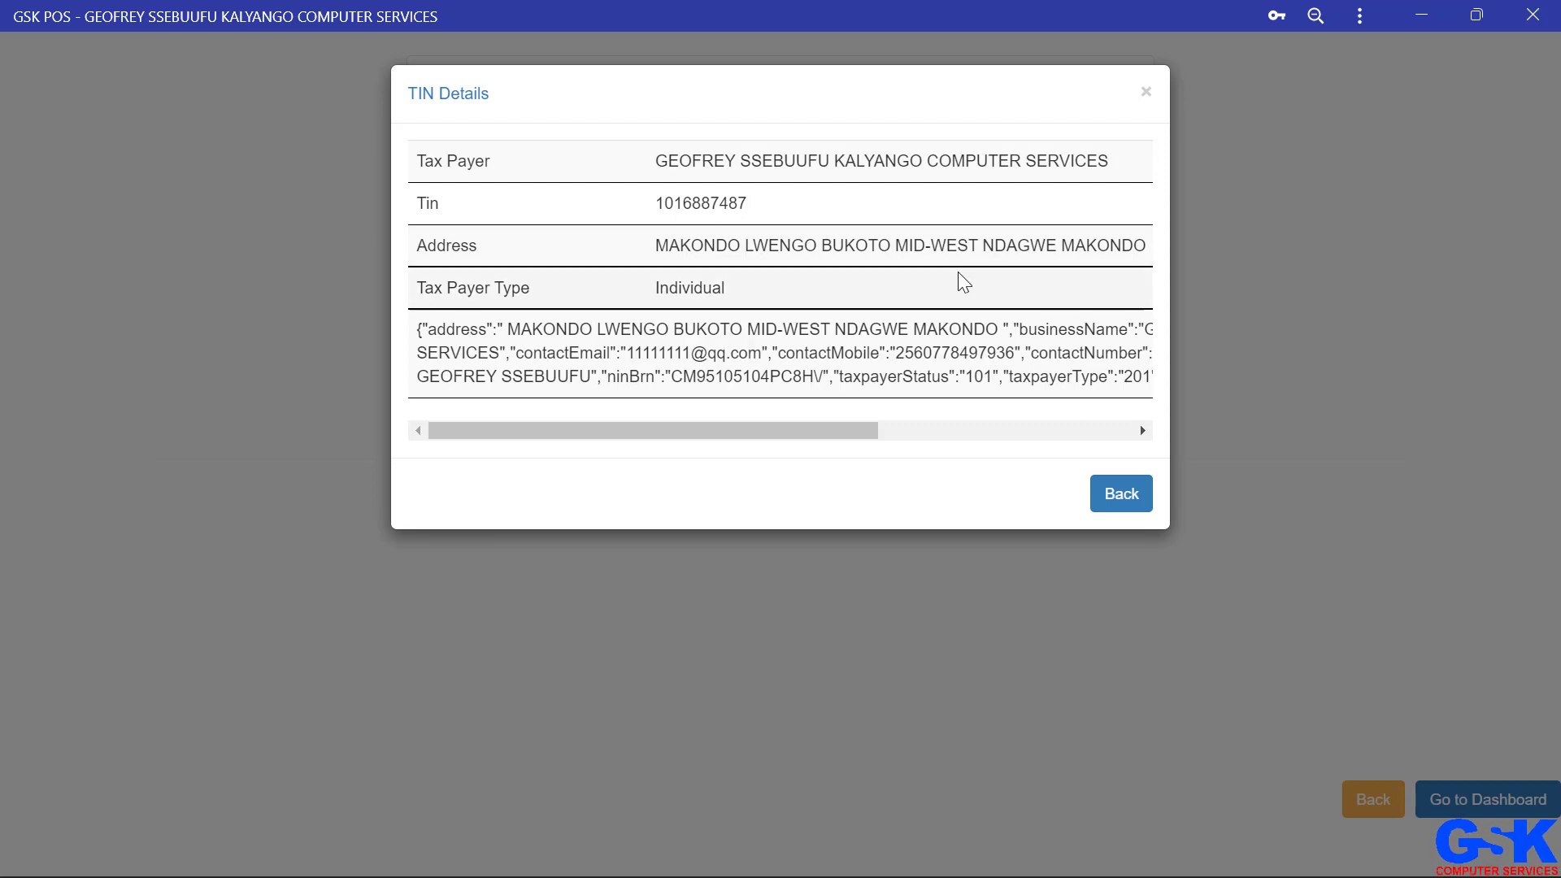
{"action": "left_click", "coordinate": [1122, 495]}
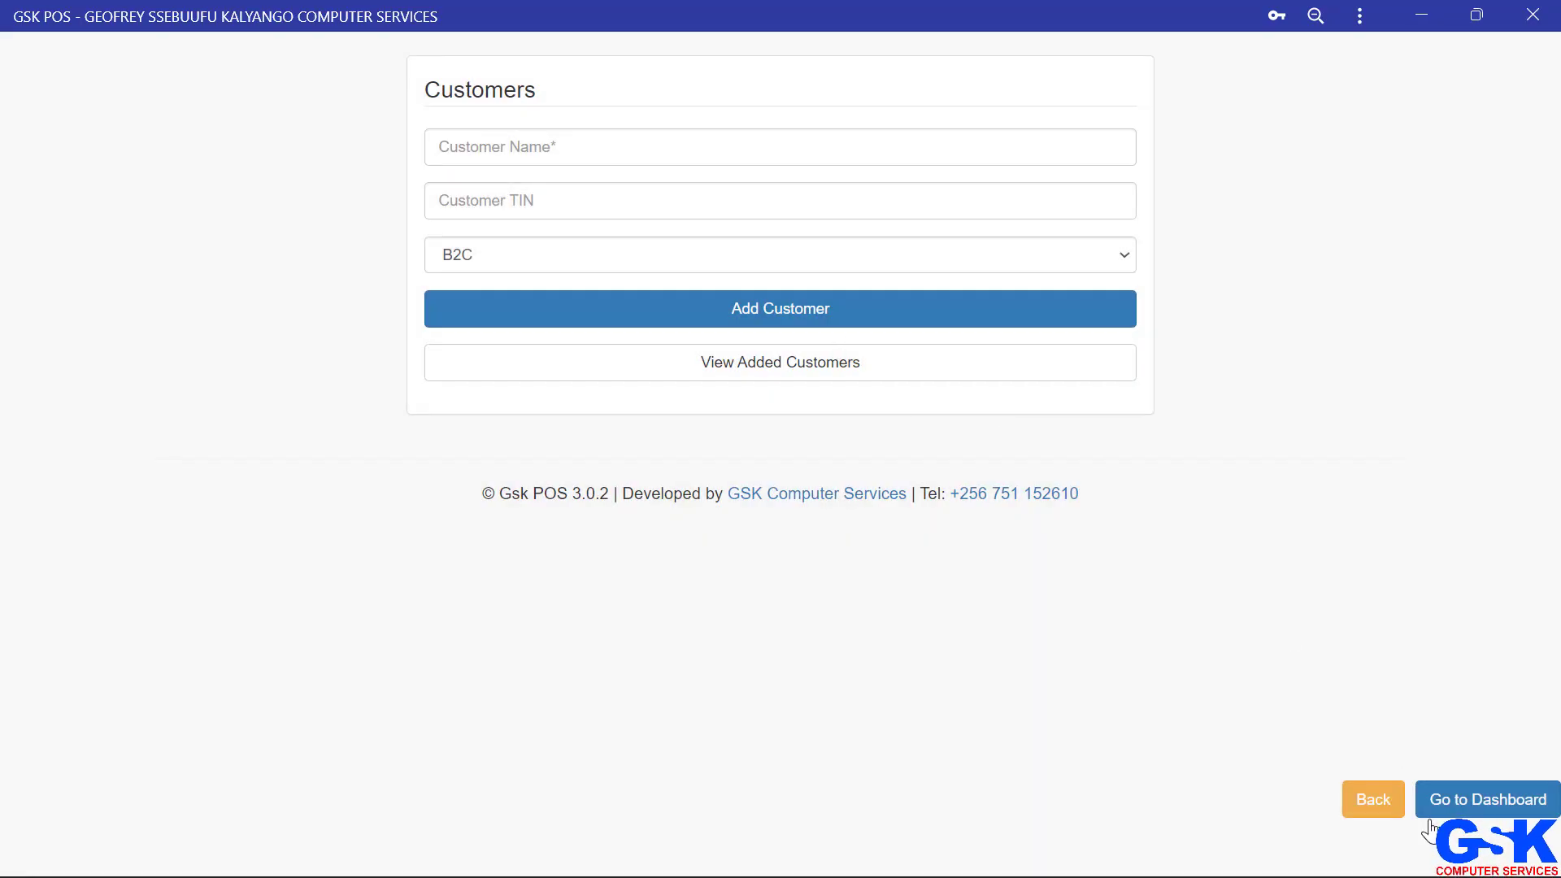
Step: Return to the sales sheet and pick the newly added business customer from the customer name suggestions
{"action": "left_click", "coordinate": [1373, 803]}
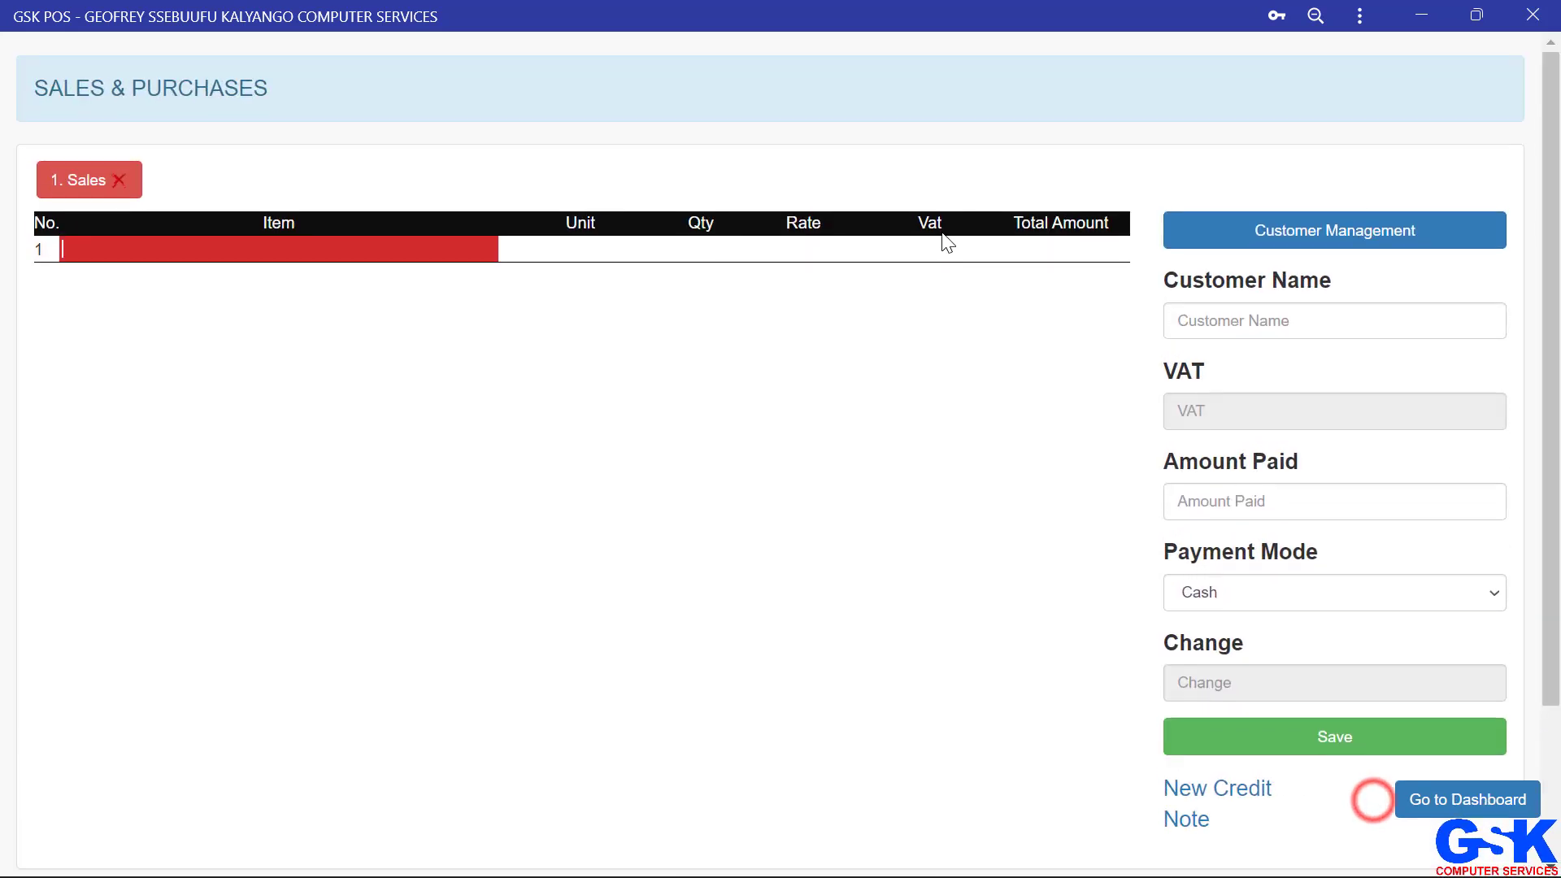
{"action": "left_click", "coordinate": [1301, 303]}
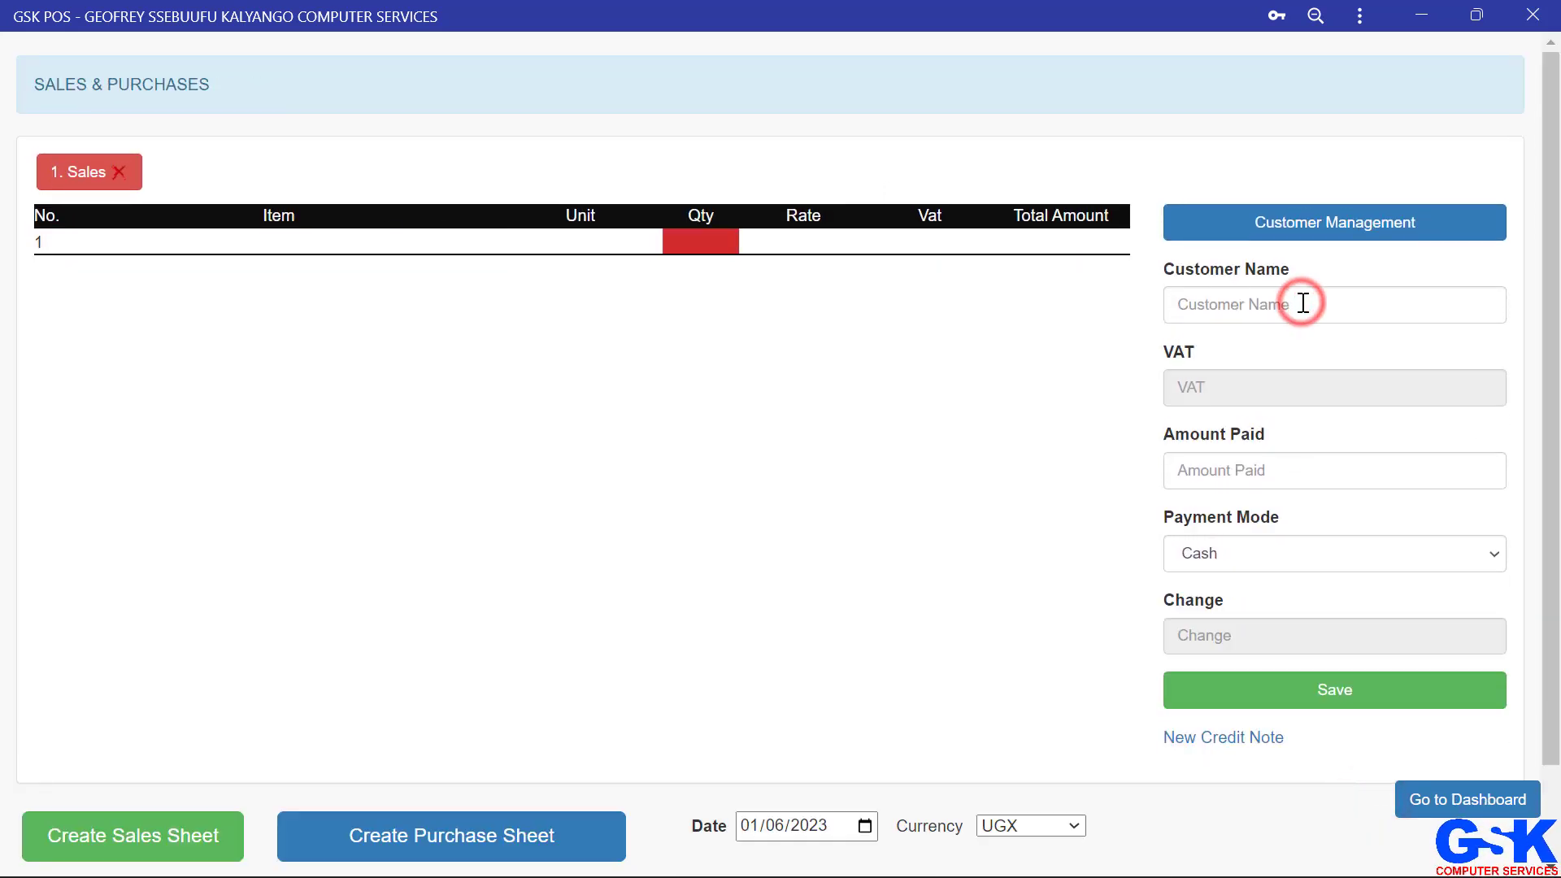
{"action": "type", "text": "s"}
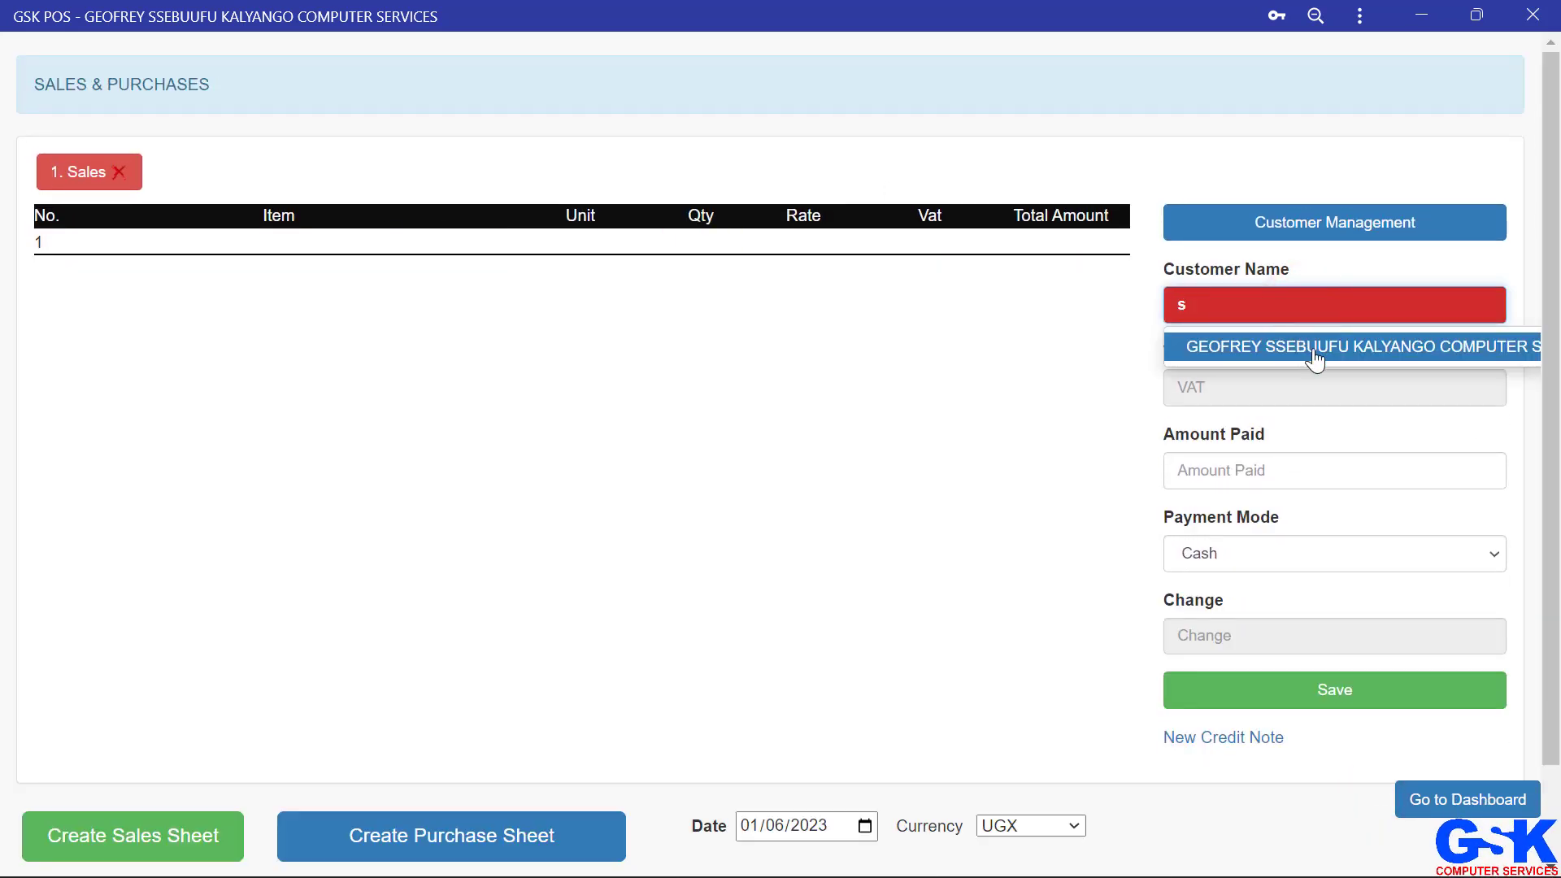
{"action": "left_click", "coordinate": [1351, 346]}
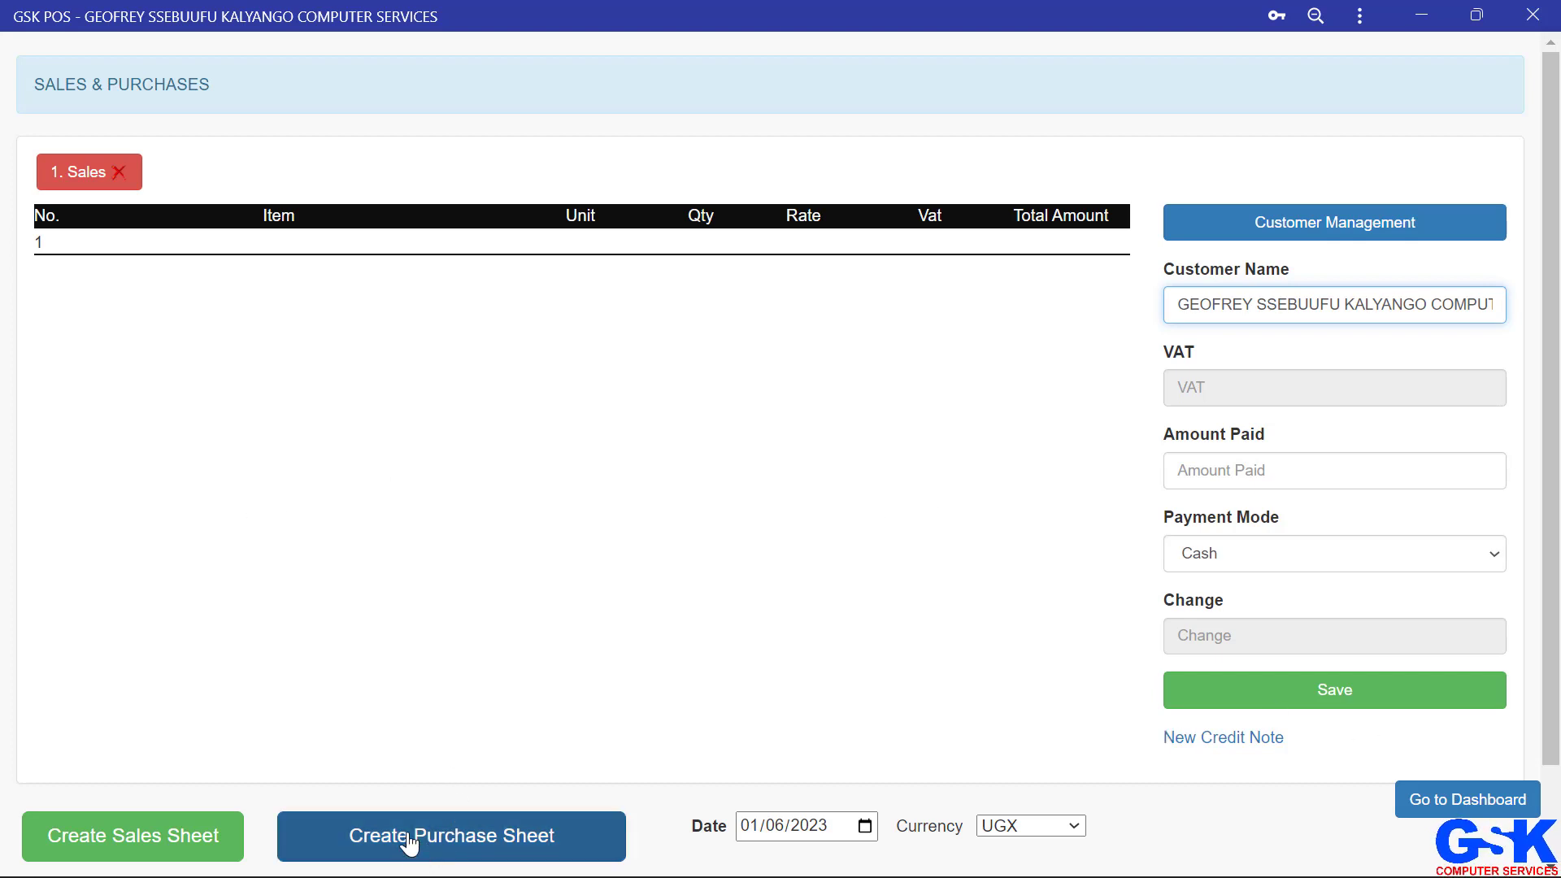
Step: Create a purchase sheet and add bic pen (PCE-Piece) as the first line with quantity 100
{"action": "scroll", "coordinate": [540, 648], "scroll_direction": "down", "scroll_amount": 2}
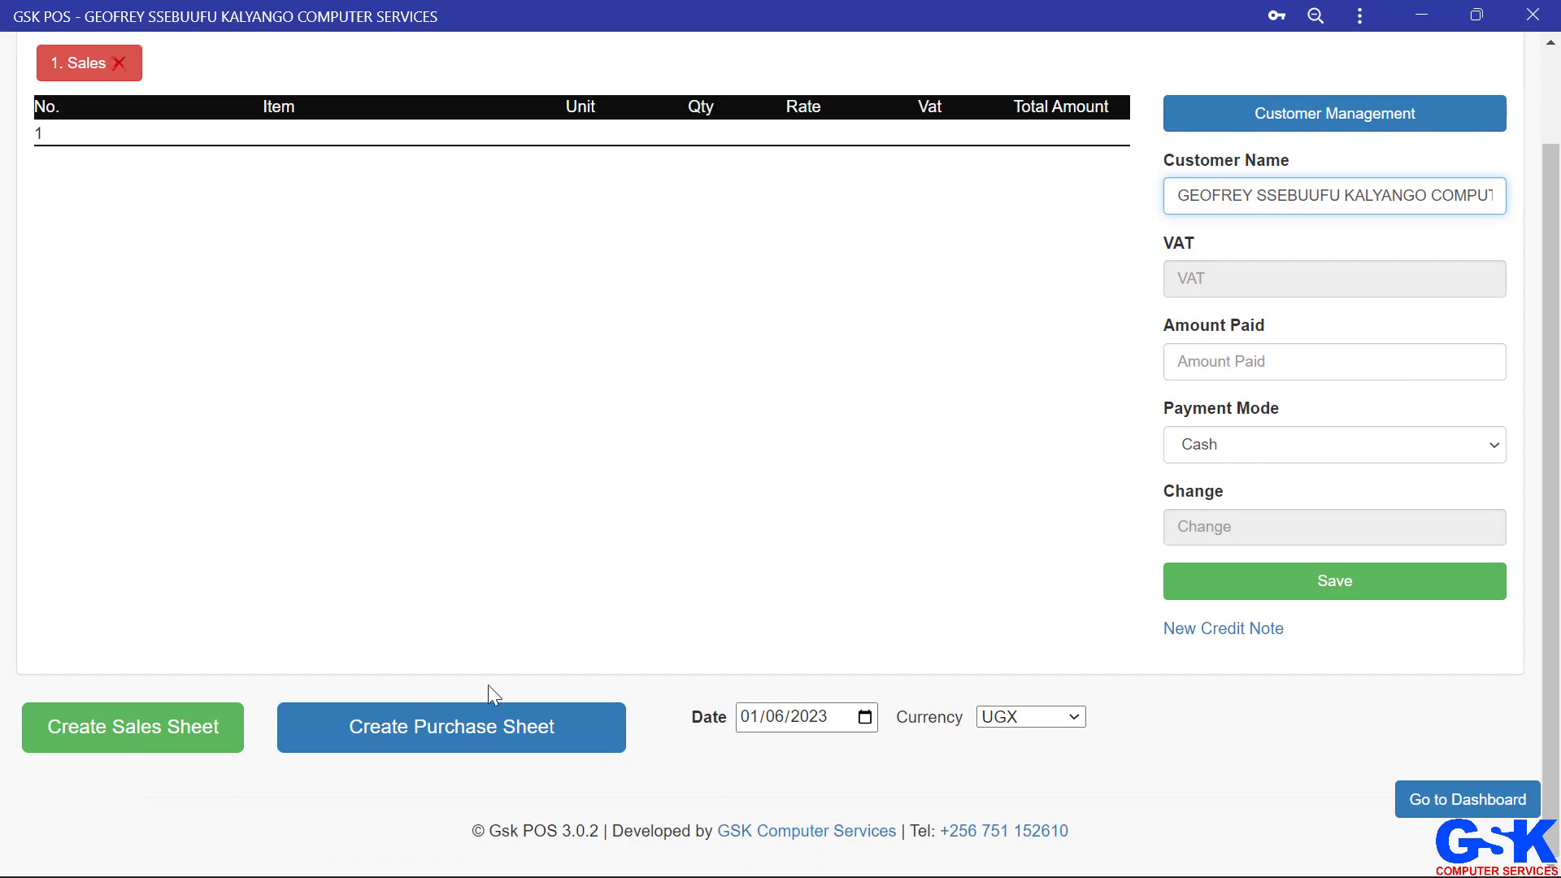
{"action": "left_click", "coordinate": [451, 729]}
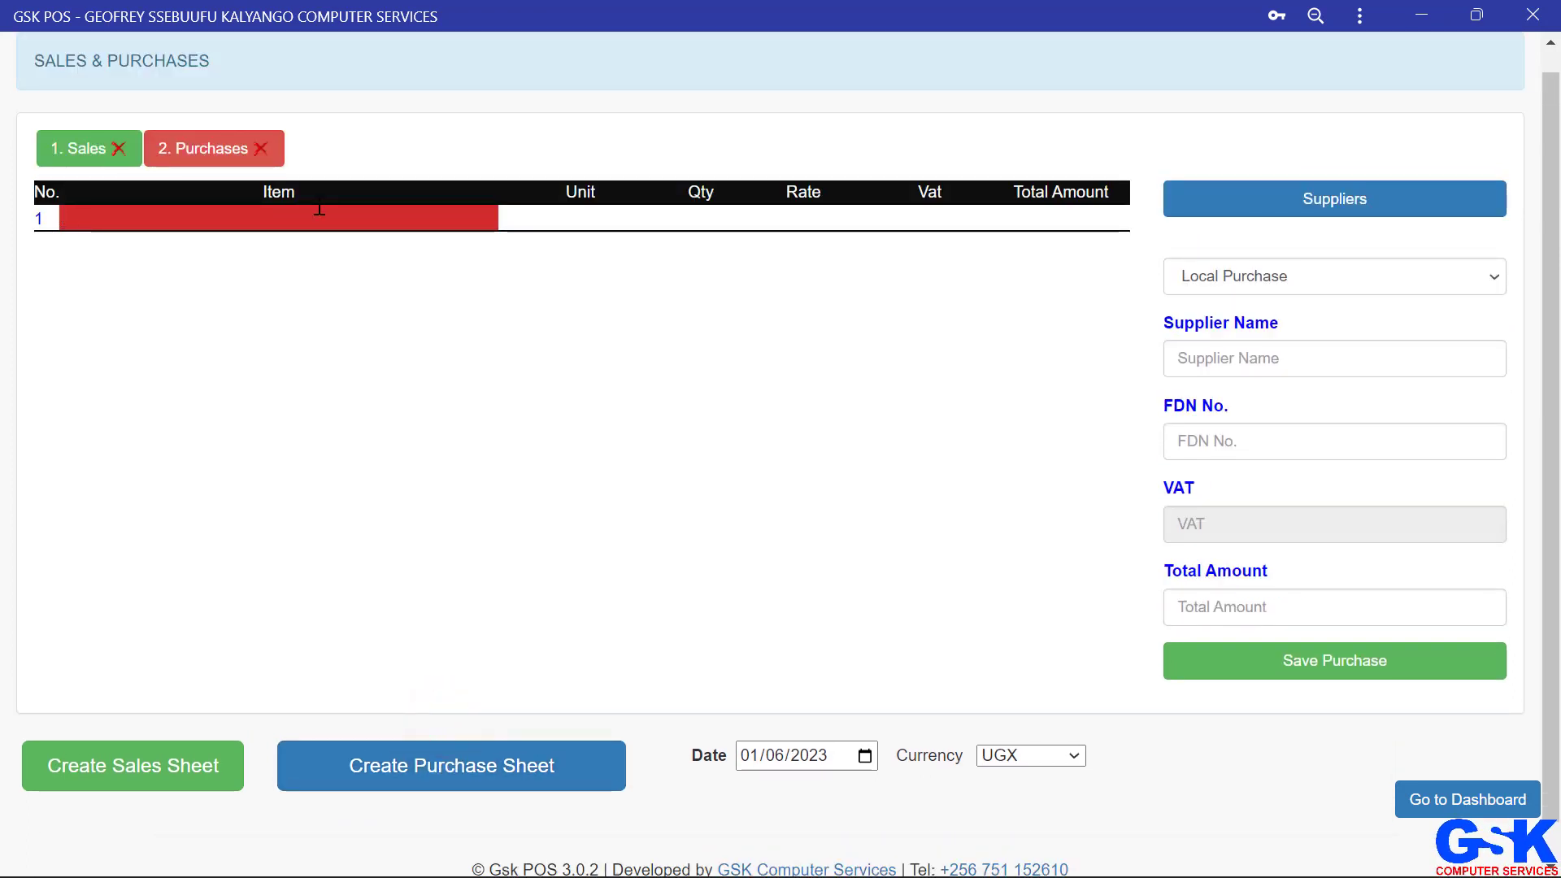
{"action": "left_click", "coordinate": [320, 209]}
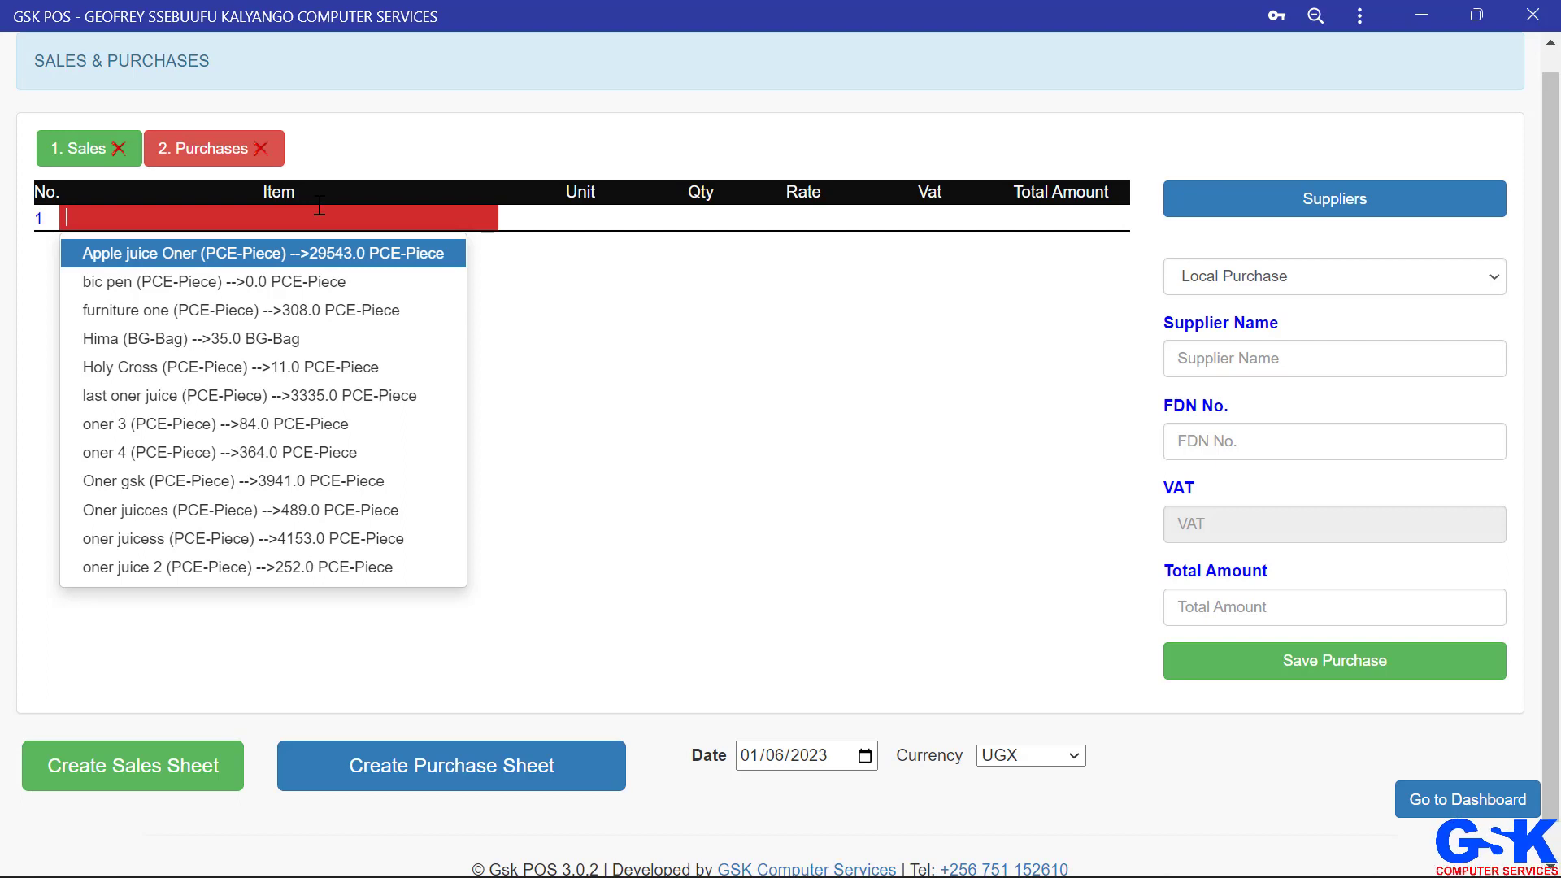
{"action": "key", "text": "Down"}
{"action": "key", "text": "Return"}
{"action": "key", "text": "Return"}
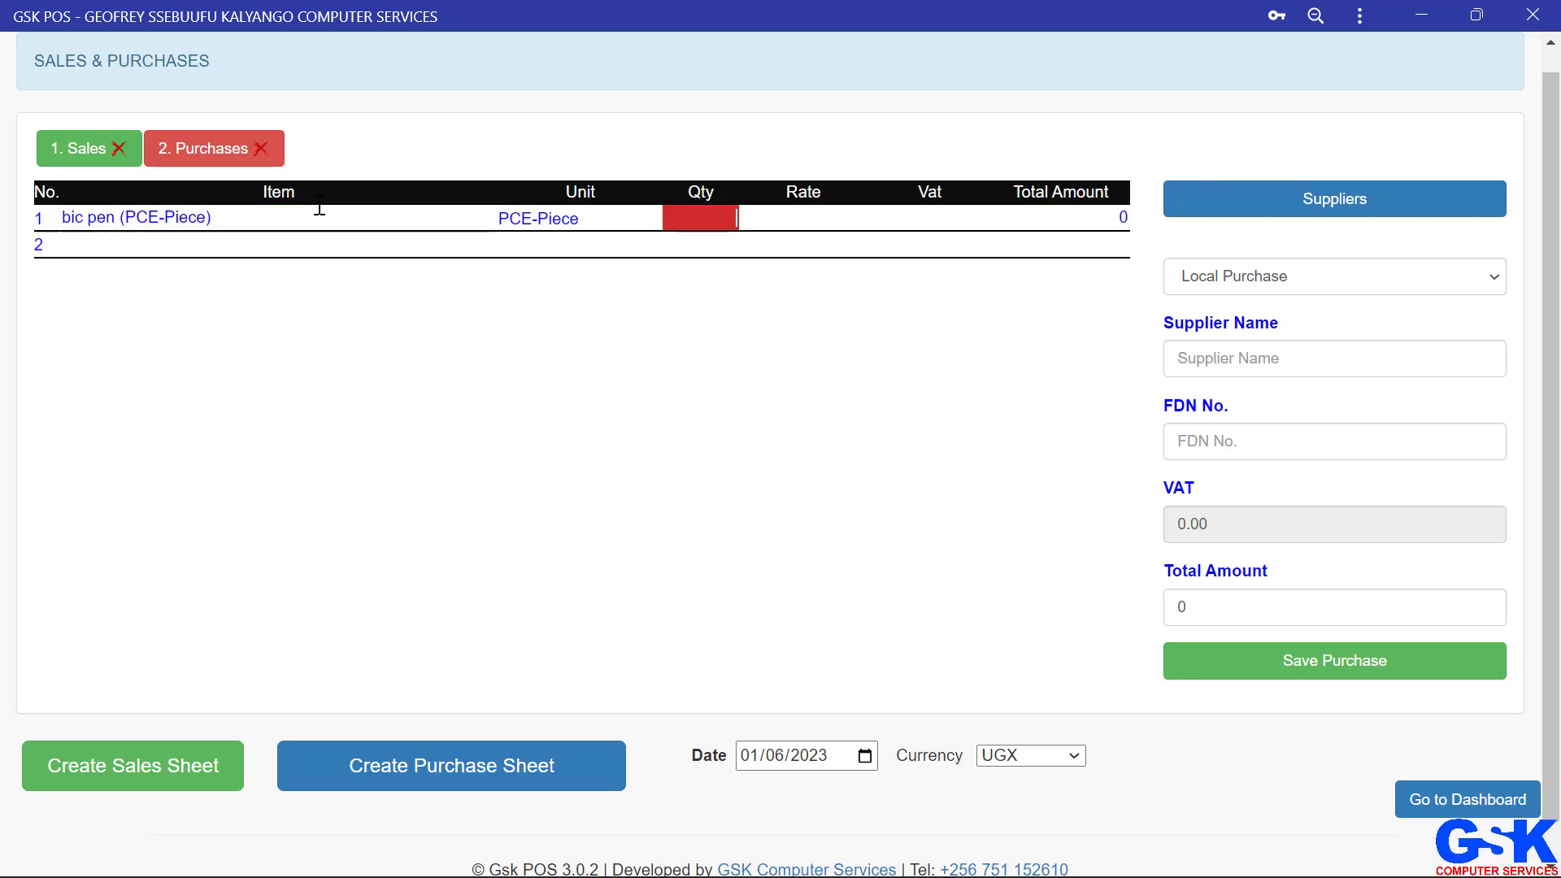
{"action": "type", "text": "100"}
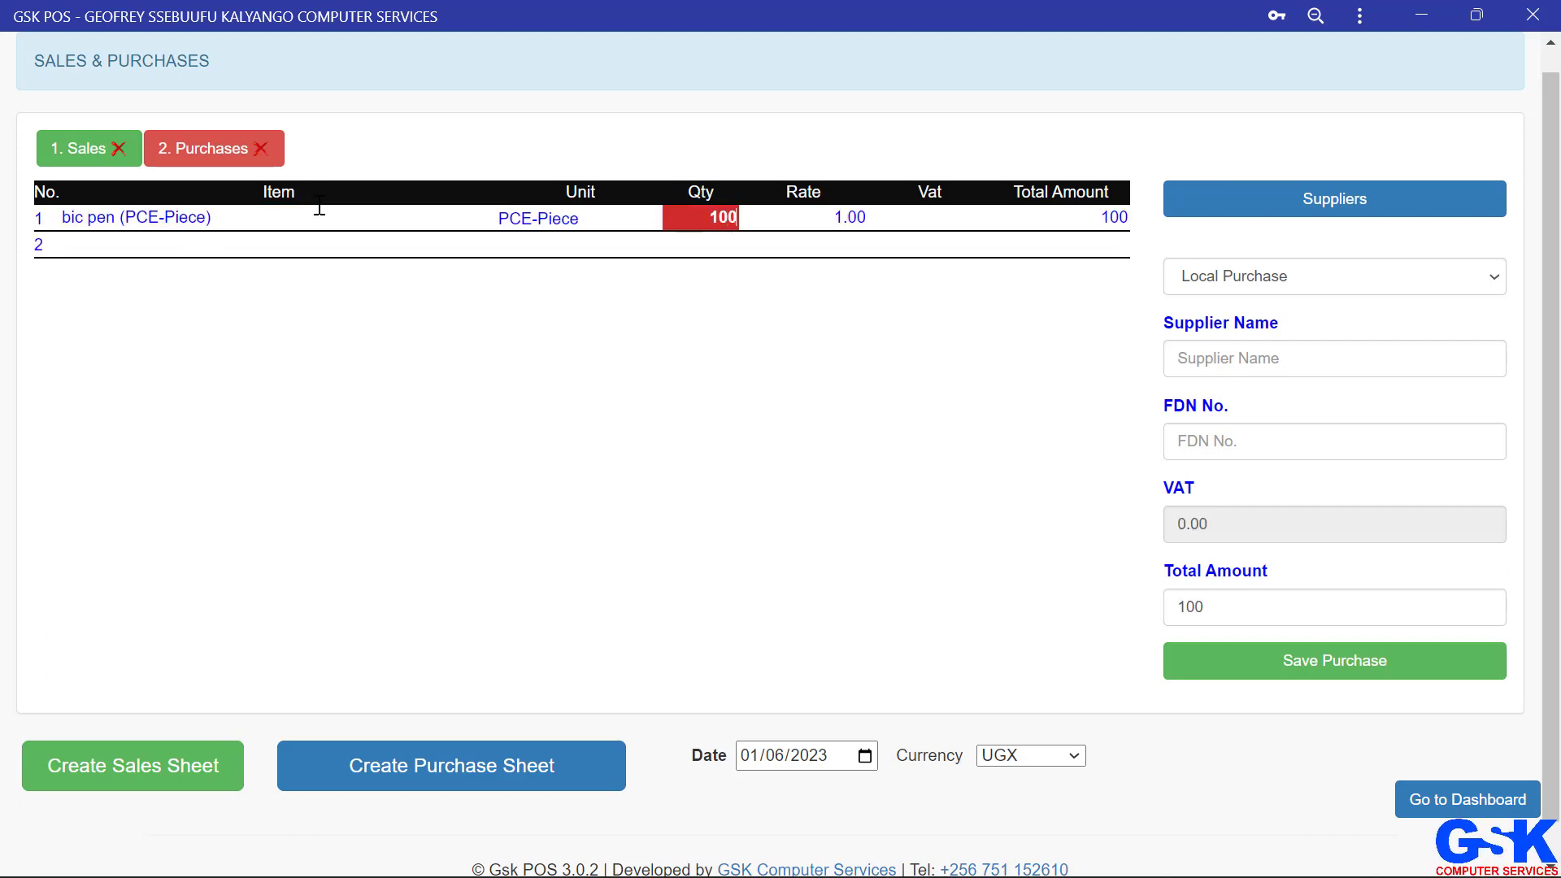
Step: Set the bic pen rate to 100 and save the purchase
{"action": "key", "text": "Return"}
{"action": "key", "text": "BackSpace"}
{"action": "key", "text": "BackSpace"}
{"action": "key", "text": "BackSpace"}
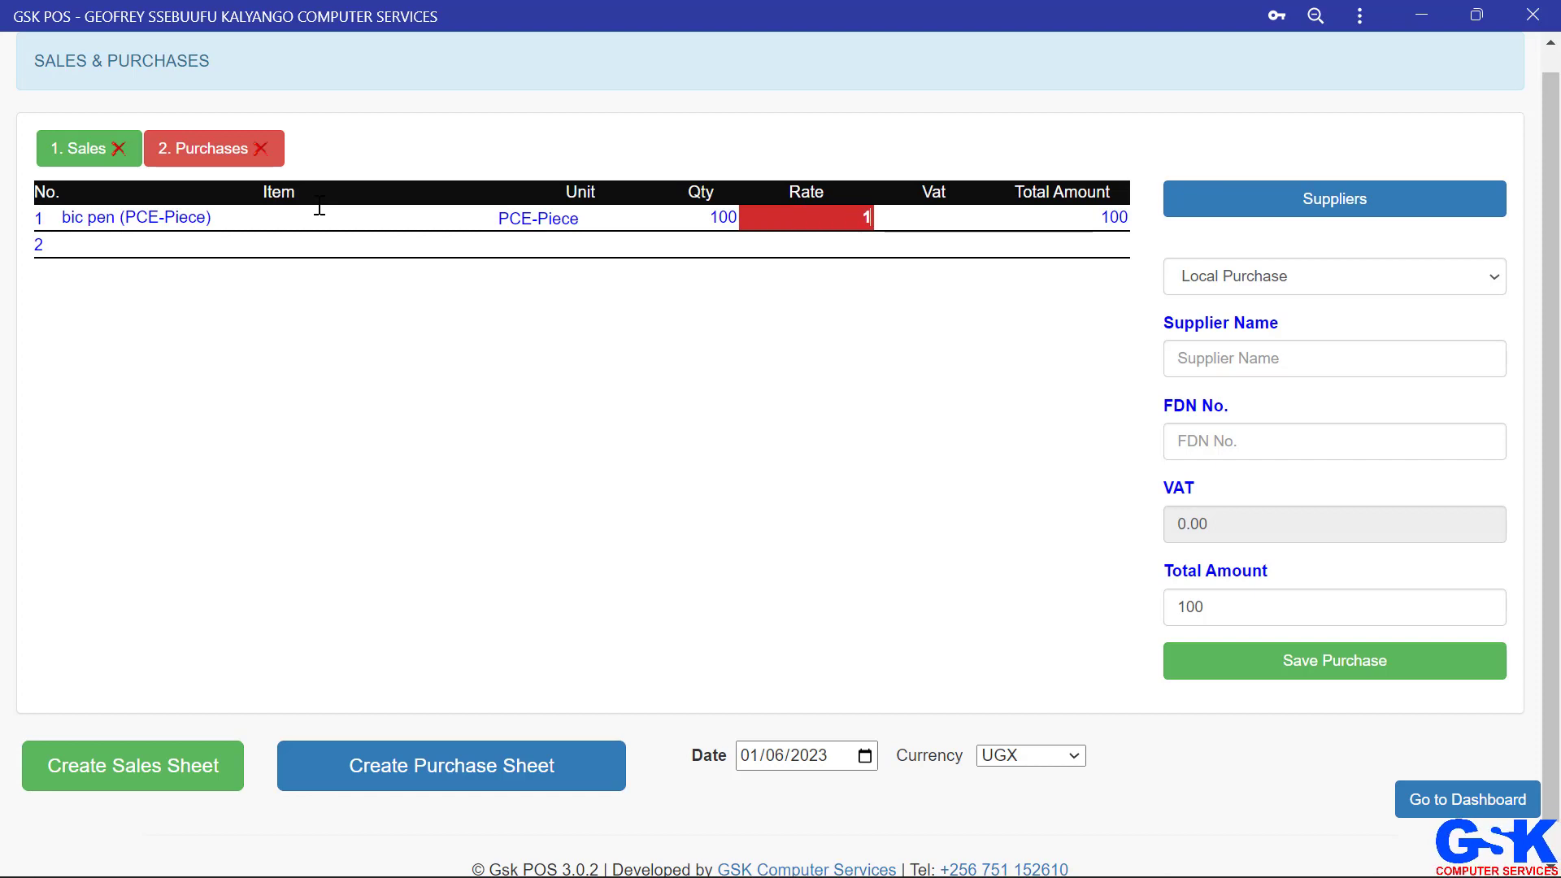
{"action": "type", "text": "00"}
{"action": "key", "text": "Return"}
{"action": "key", "text": "Return"}
{"action": "key", "text": "Return"}
{"action": "key", "text": "Return"}
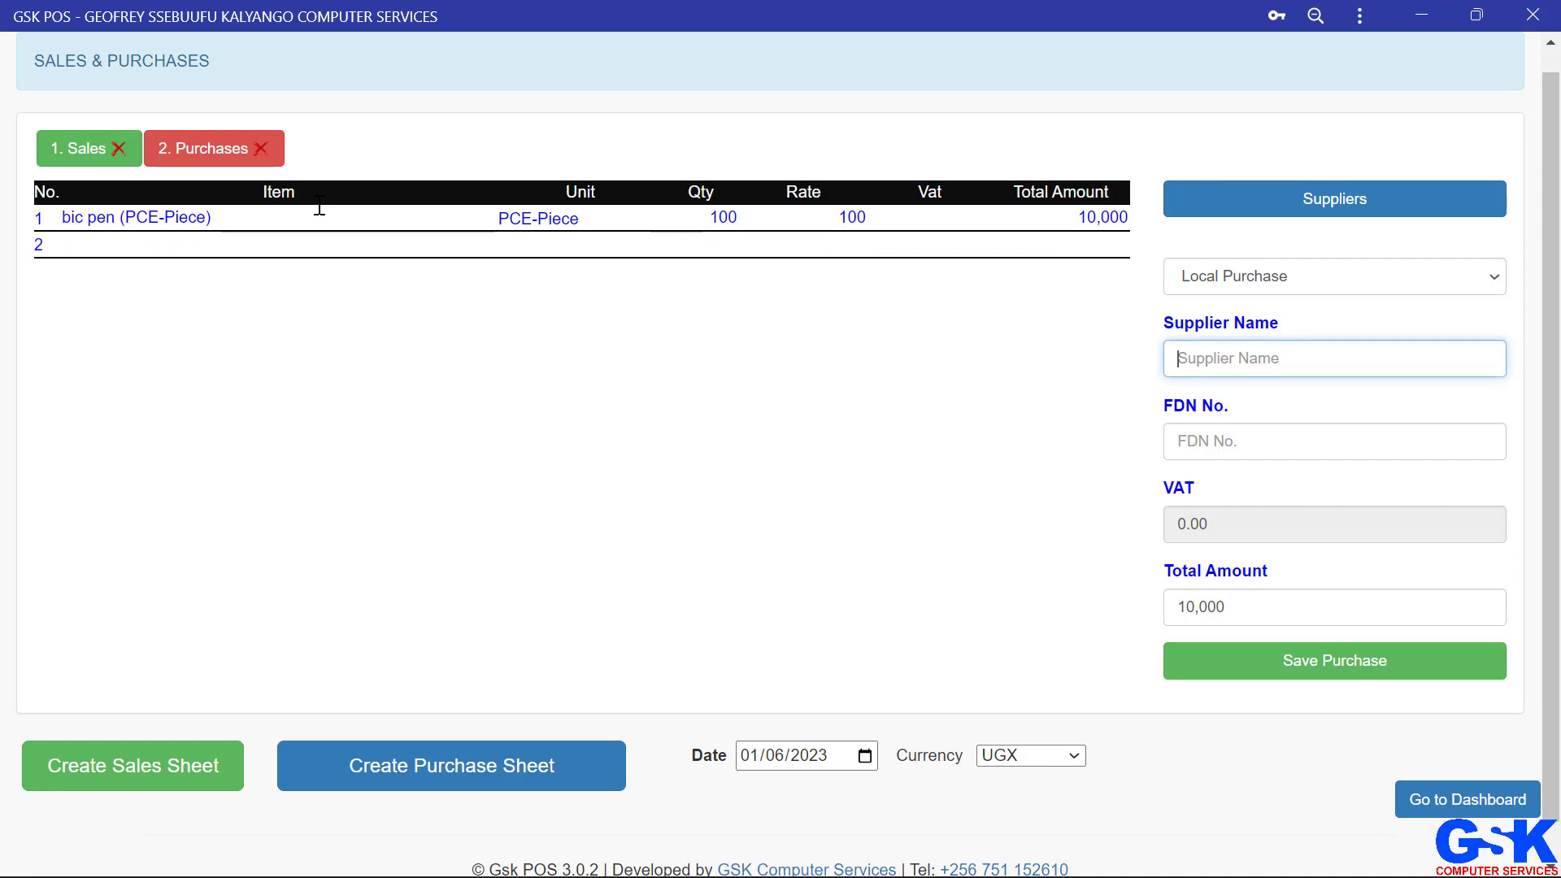
{"action": "key", "text": "Return"}
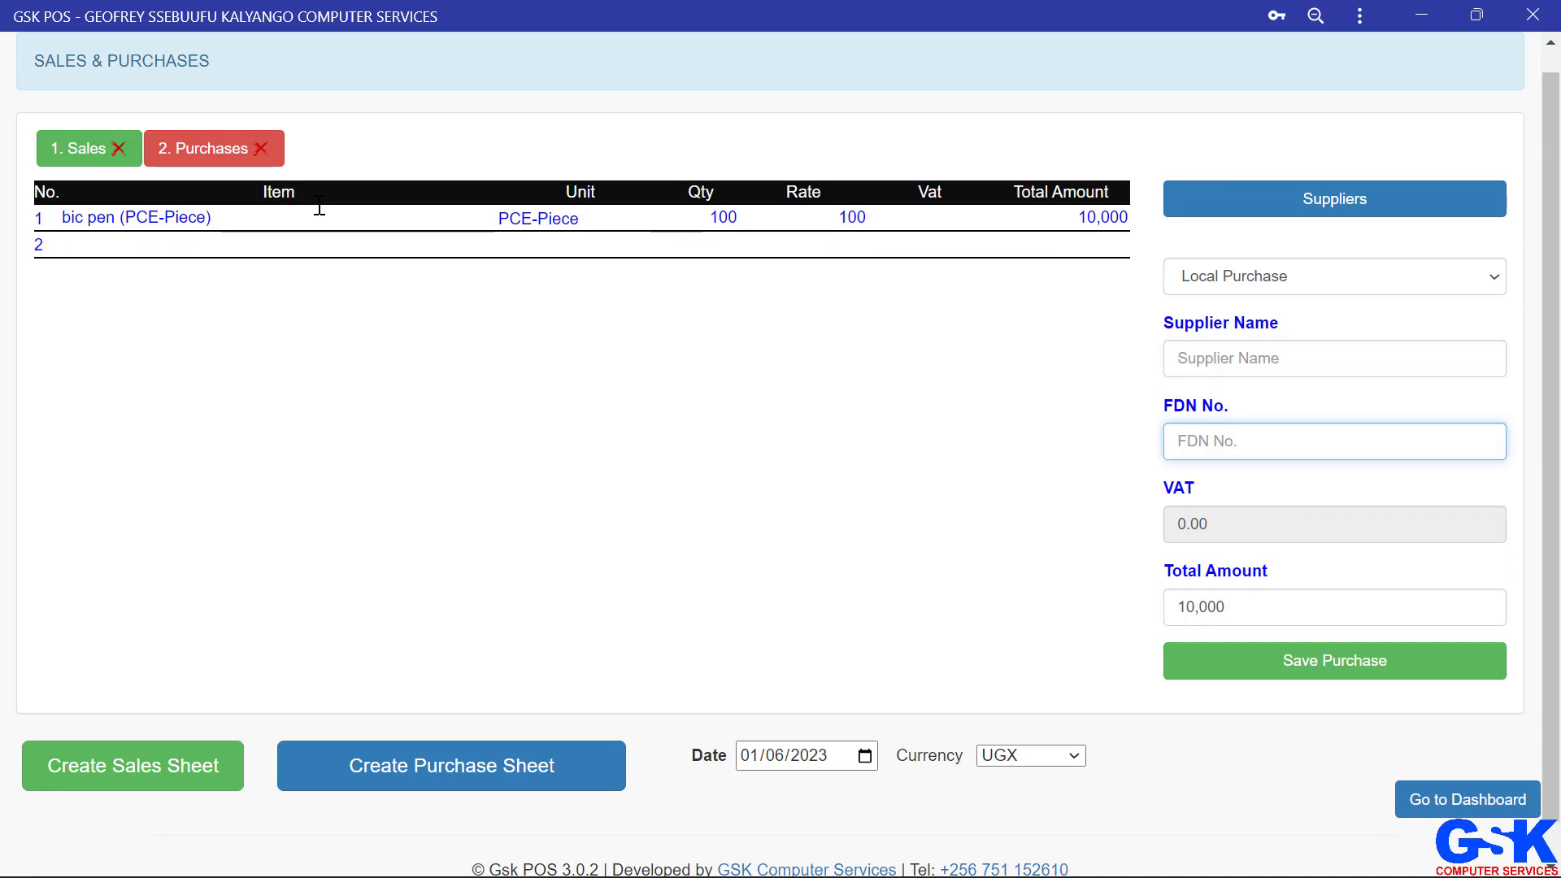
{"action": "key", "text": "Return"}
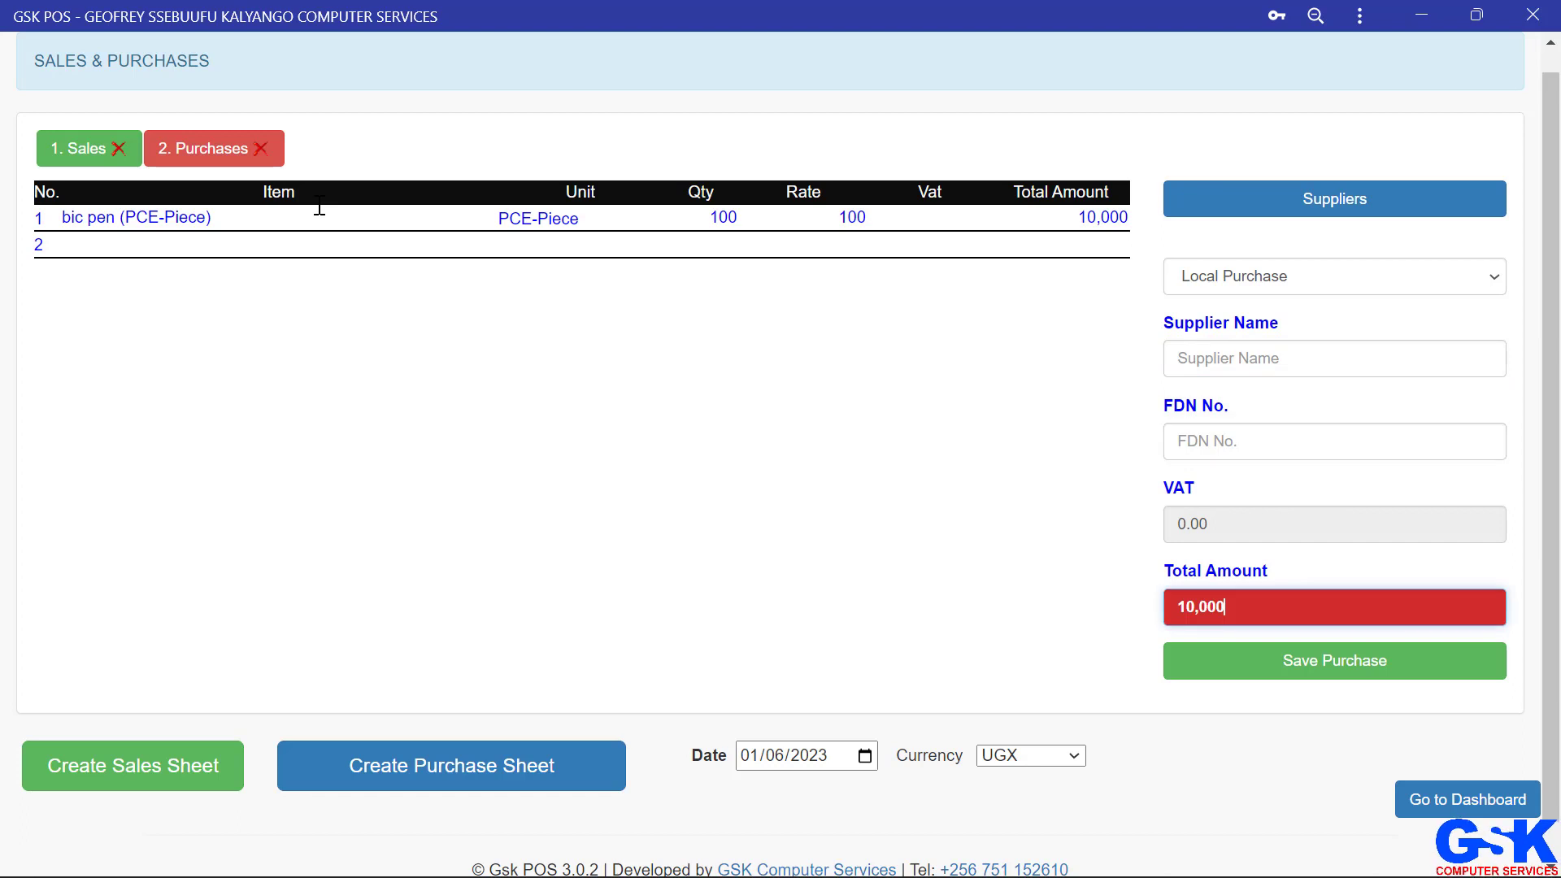
{"action": "key", "text": "Return"}
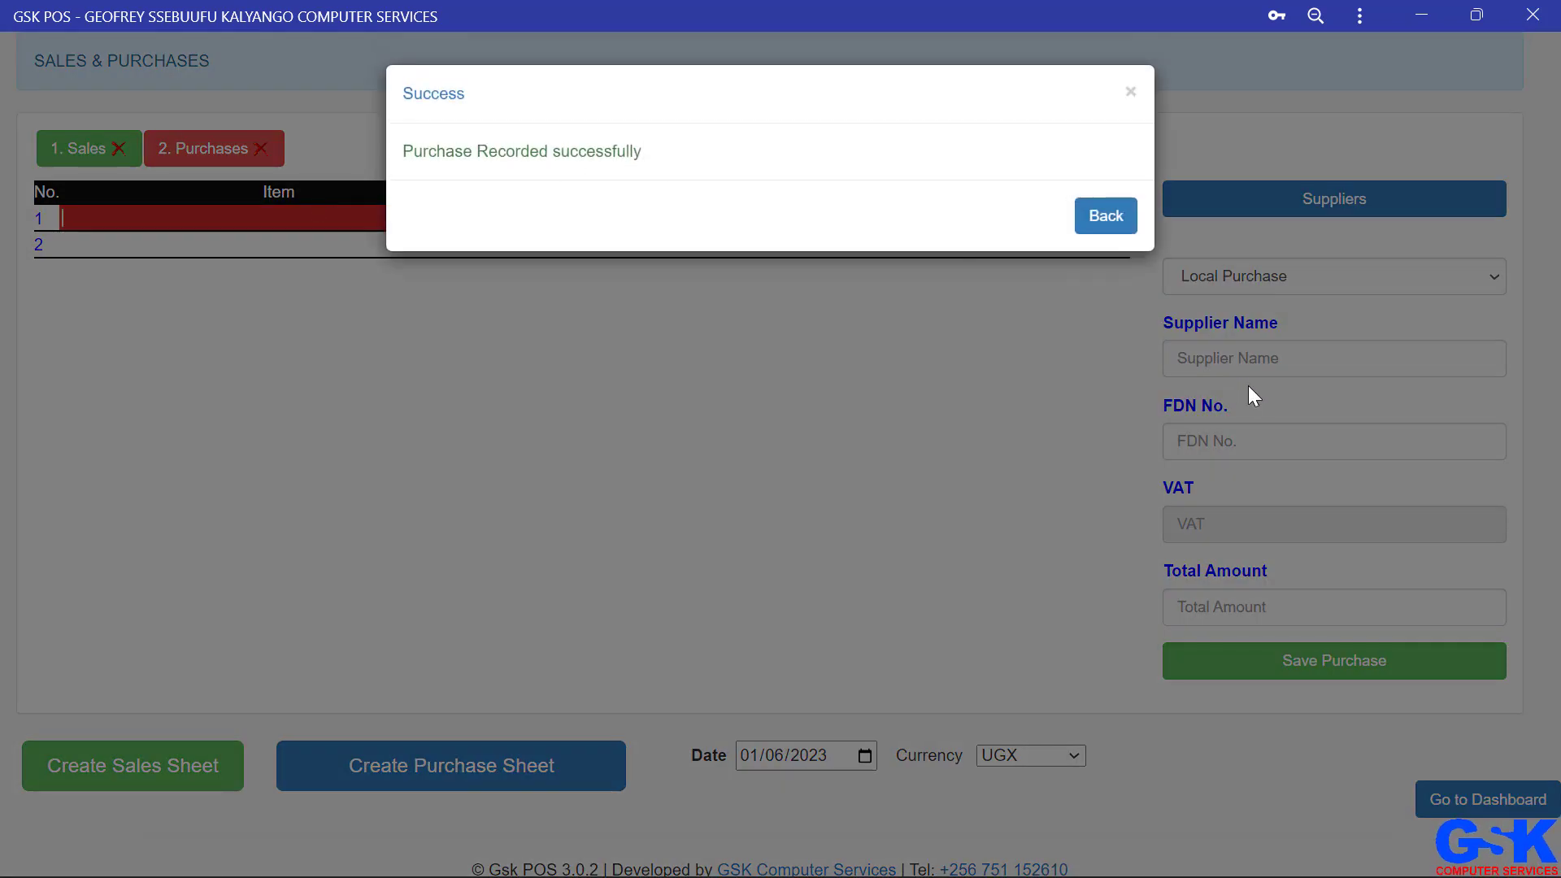
Step: Dismiss the confirmation and open the sales report from the dashboard's reports
{"action": "left_click", "coordinate": [1260, 348]}
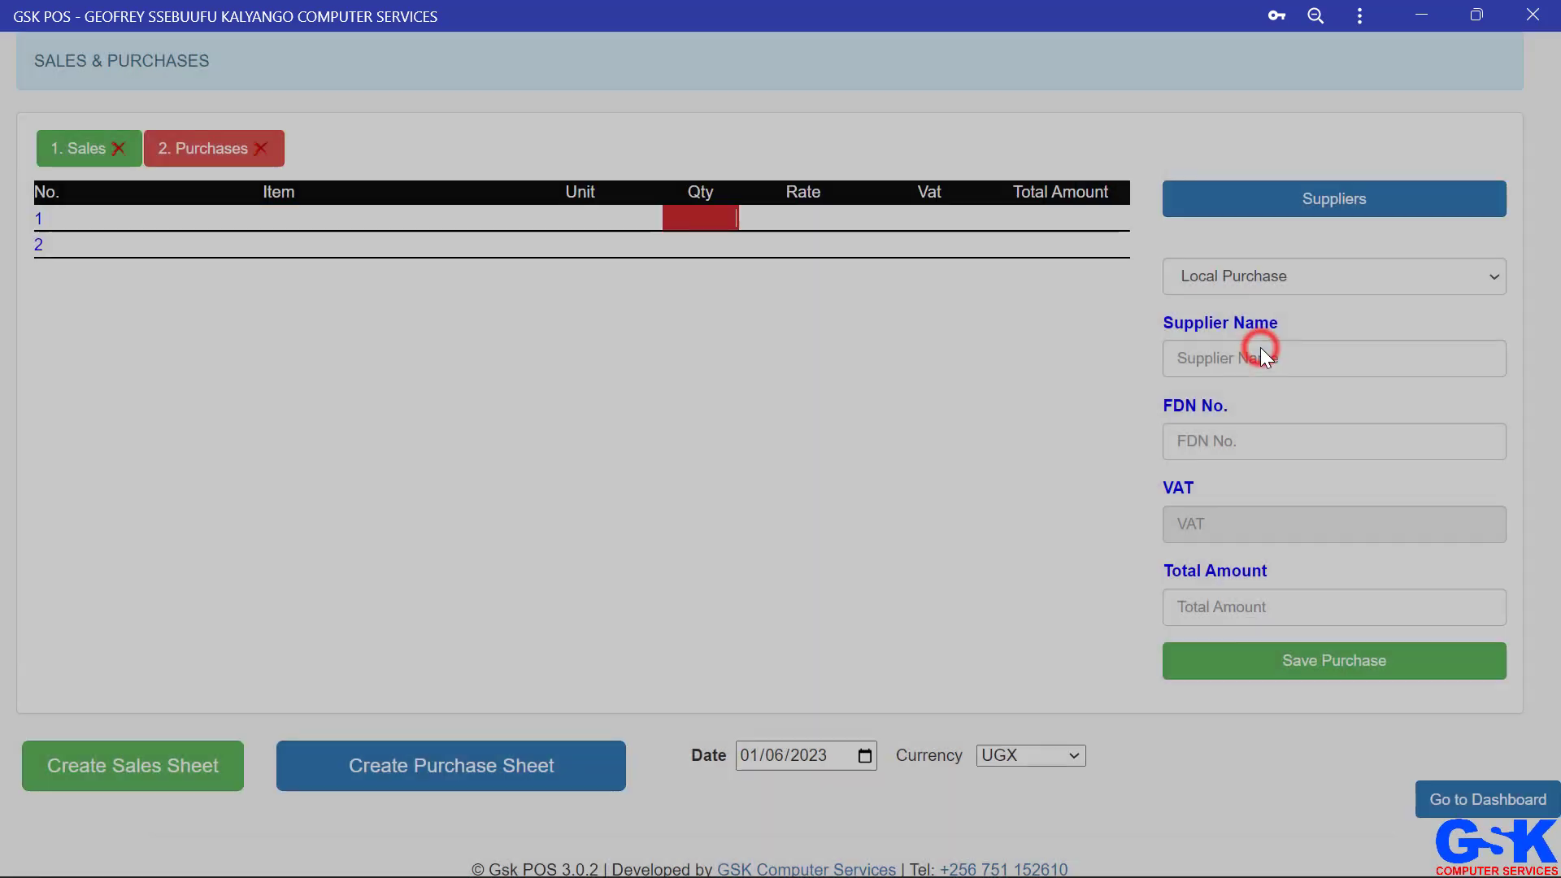
{"action": "left_click", "coordinate": [1260, 348]}
{"action": "left_click", "coordinate": [1202, 423]}
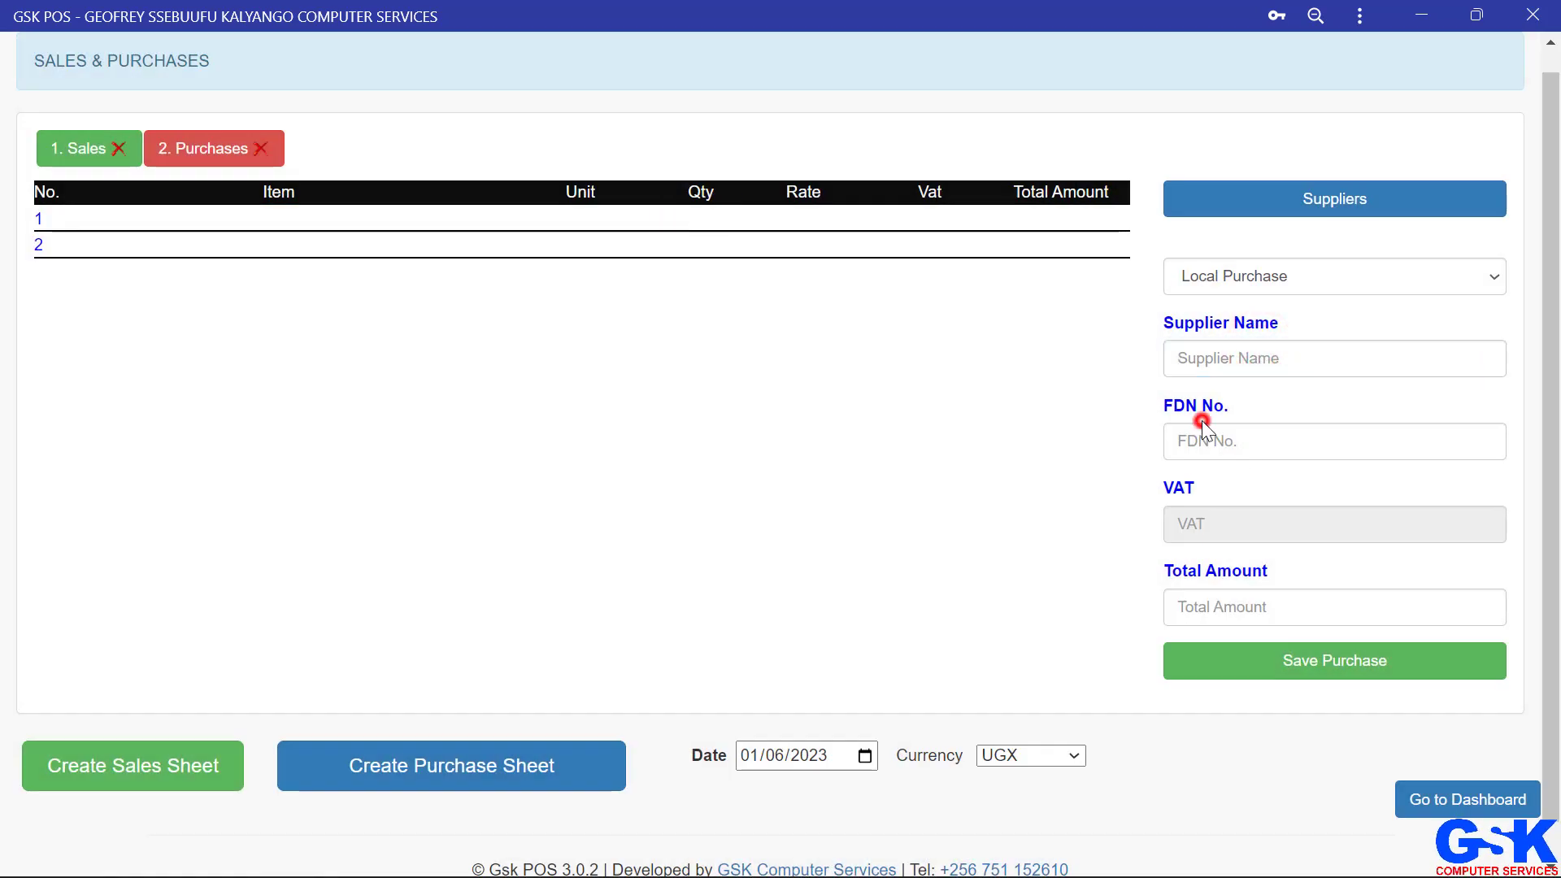
{"action": "left_click", "coordinate": [1219, 442]}
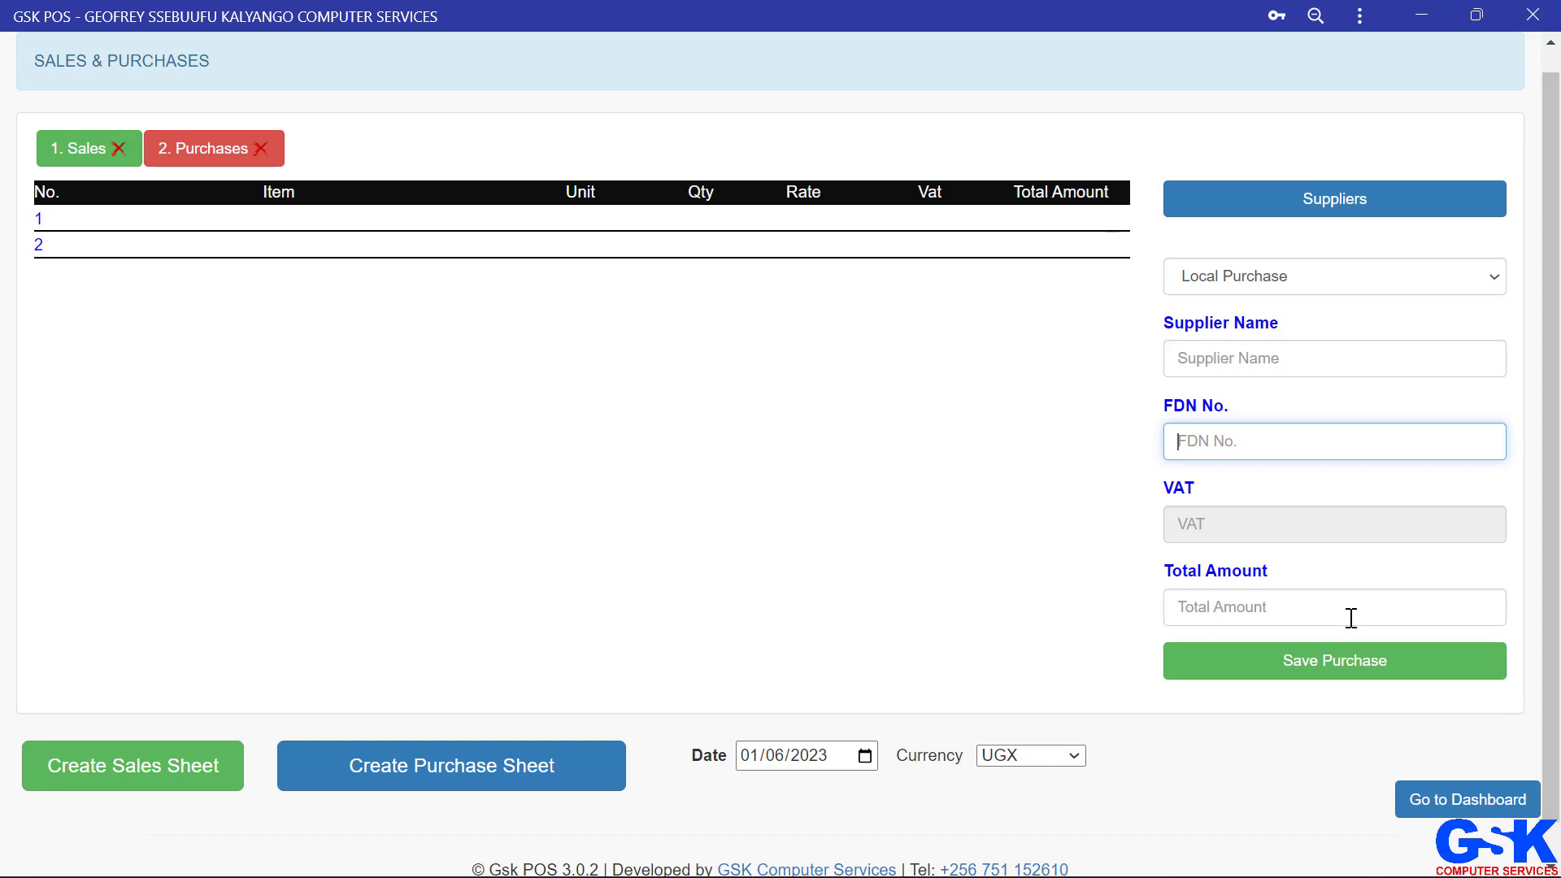
{"action": "left_click", "coordinate": [1450, 805]}
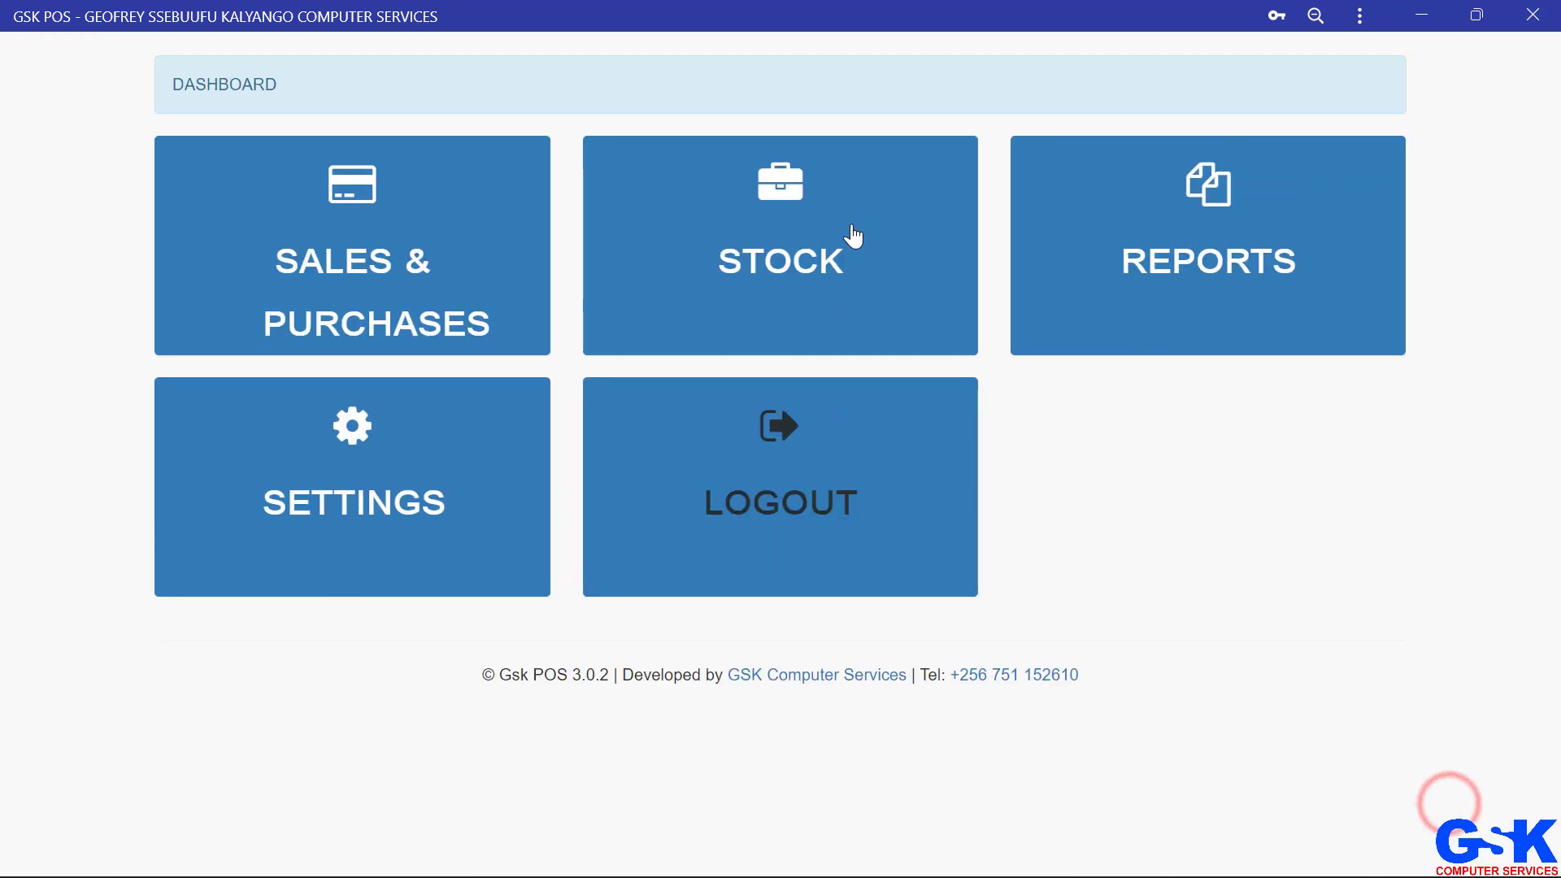
{"action": "left_click", "coordinate": [1132, 237]}
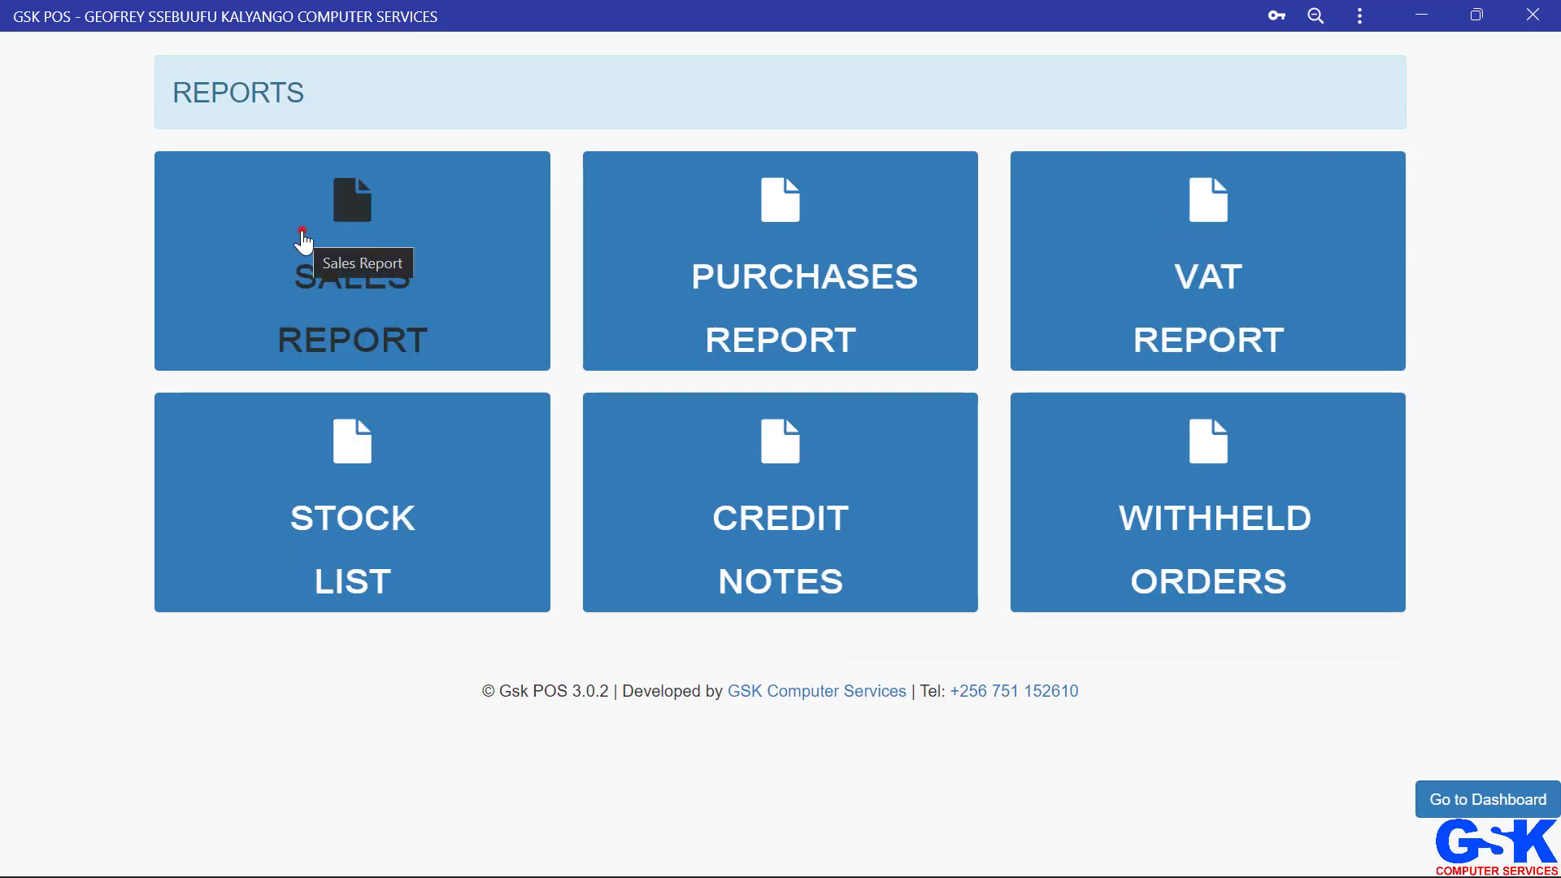
{"action": "left_click", "coordinate": [304, 244]}
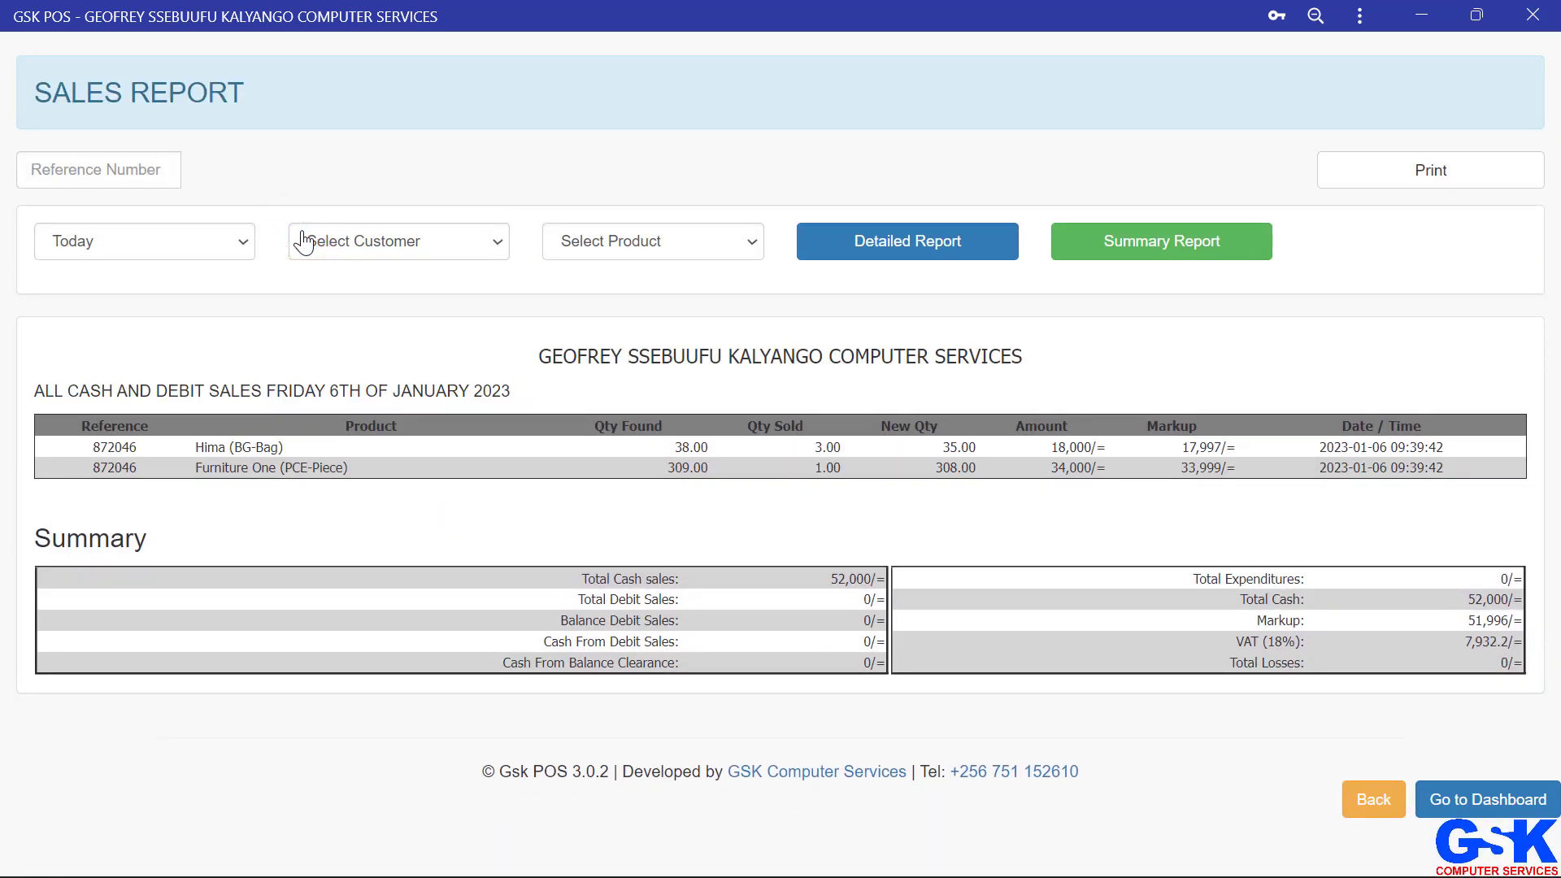
Step: Look up the tax invoice for reference 872046 in the sales report, then go back to reports
{"action": "double_click", "coordinate": [118, 447]}
{"action": "key", "text": "ctrl+c"}
{"action": "left_click", "coordinate": [124, 182]}
{"action": "key", "text": "ctrl+v"}
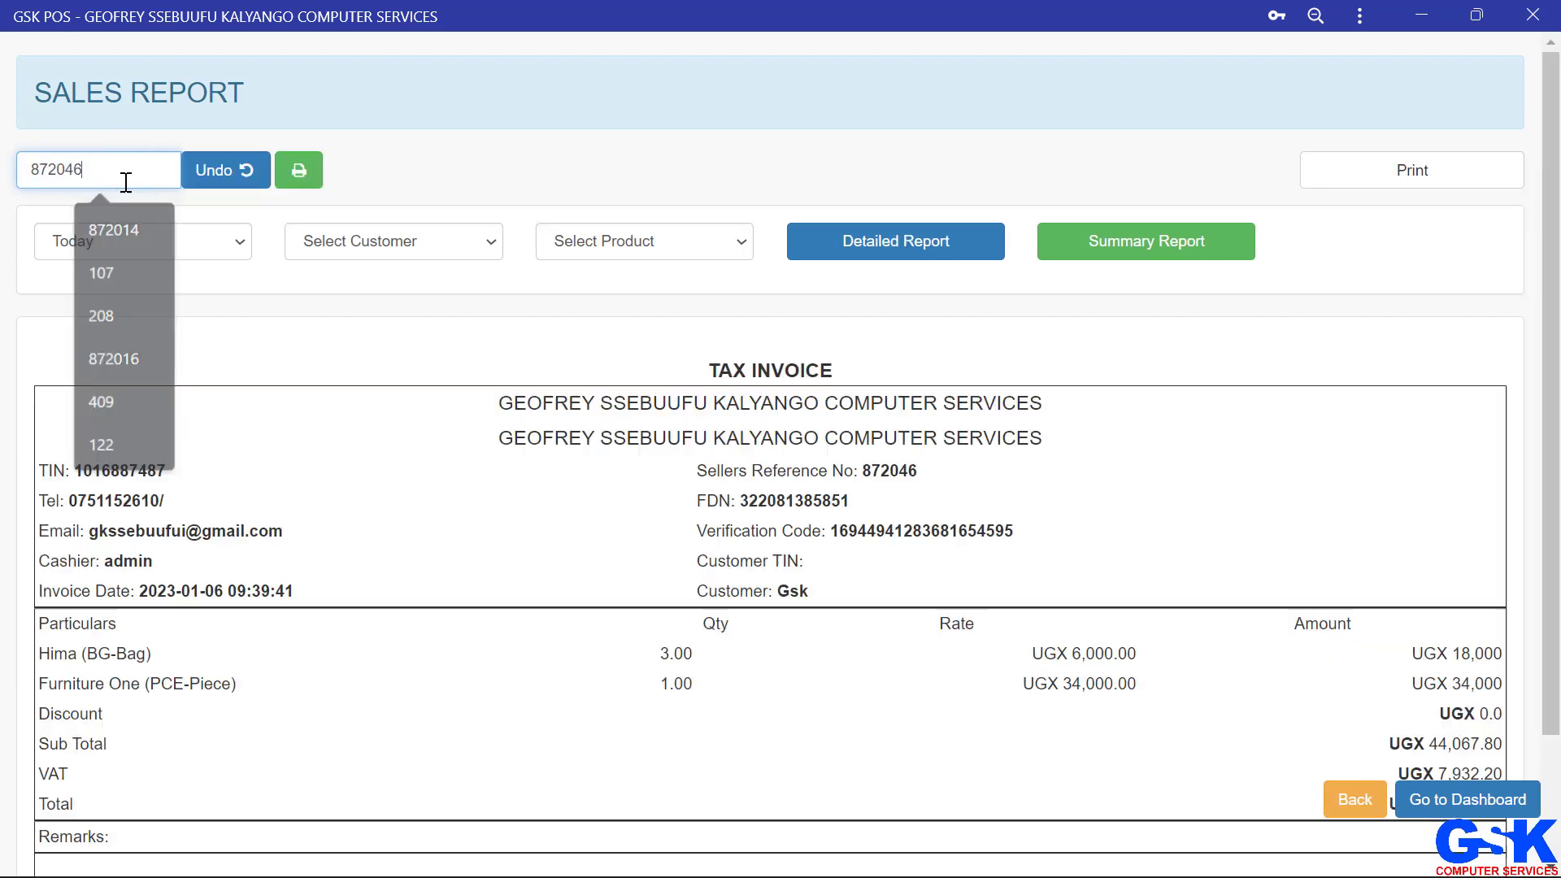
{"action": "double_click", "coordinate": [790, 622]}
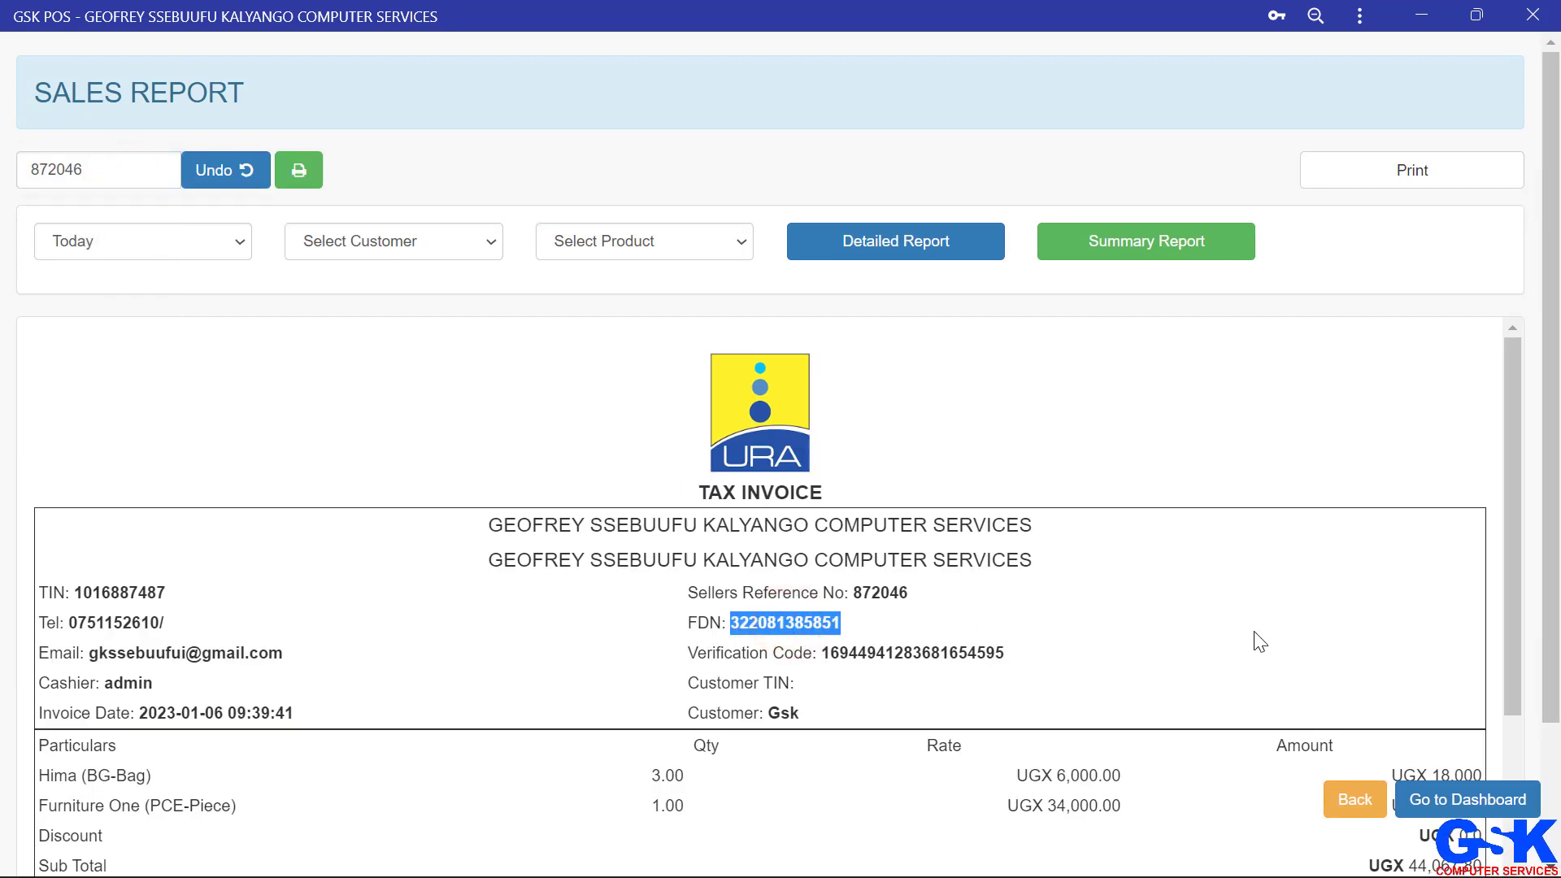
{"action": "left_click", "coordinate": [1355, 800]}
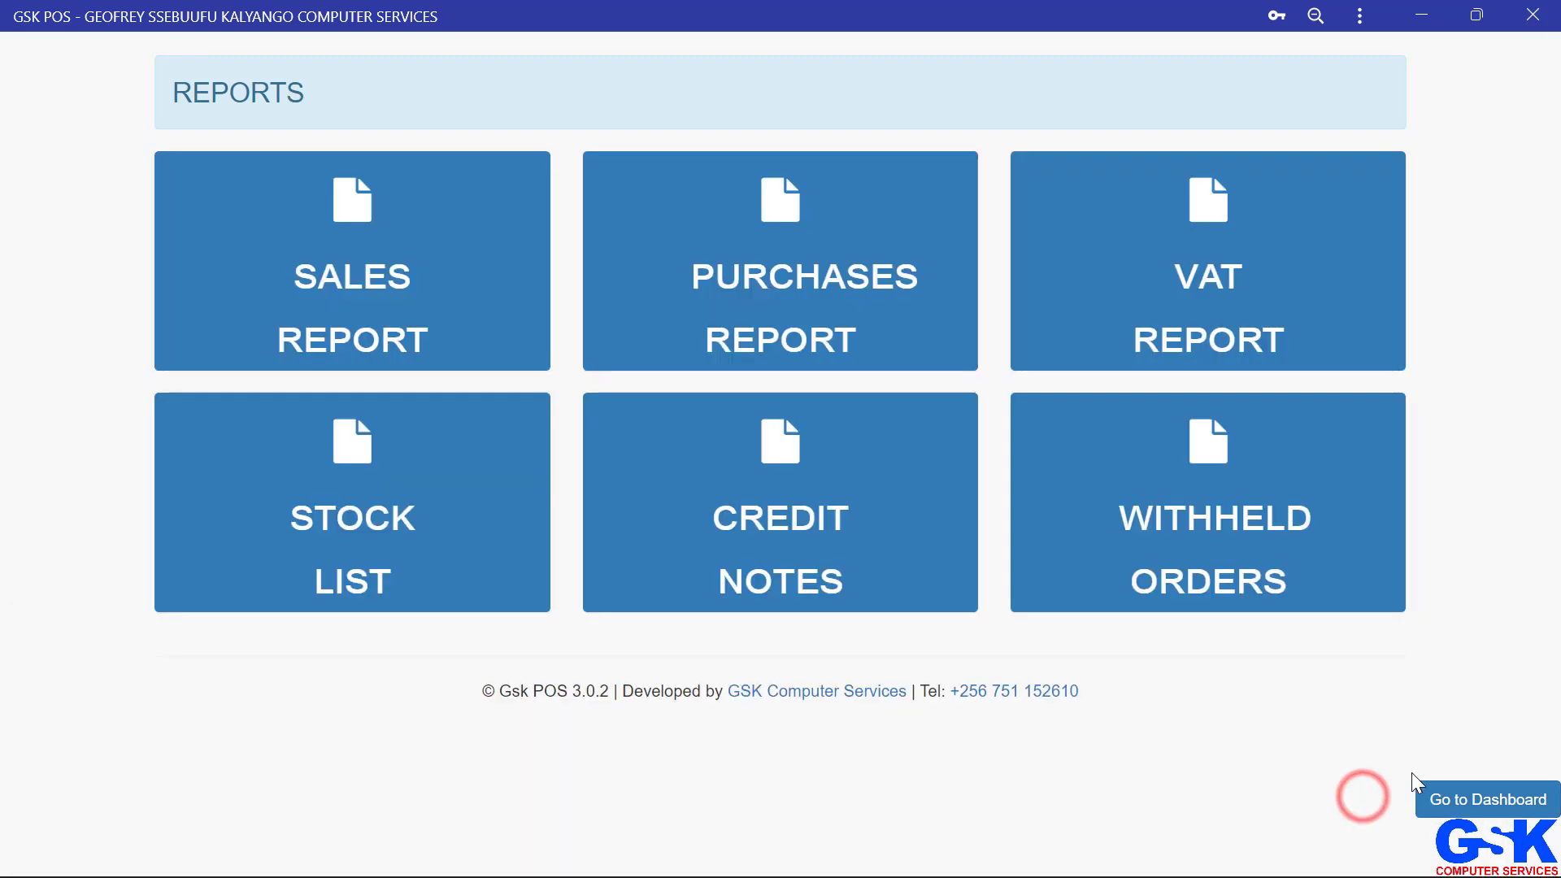
Step: Return to the dashboard, open Sales & Purchases, and load a supplier's purchase invoice by entering its FDN number
{"action": "left_click", "coordinate": [1476, 799]}
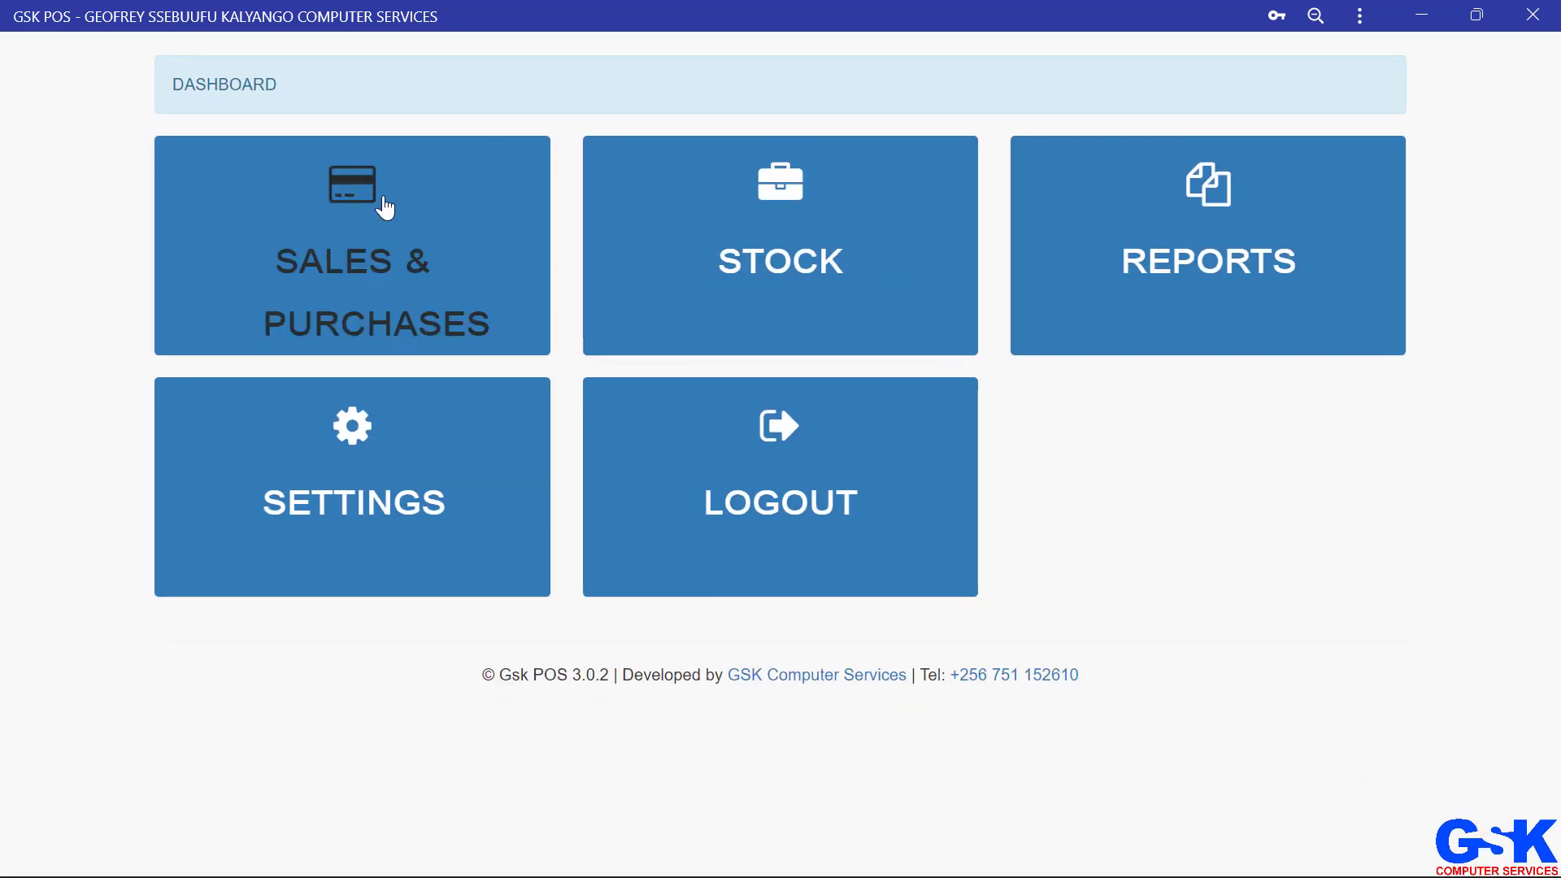
{"action": "left_click", "coordinate": [359, 227]}
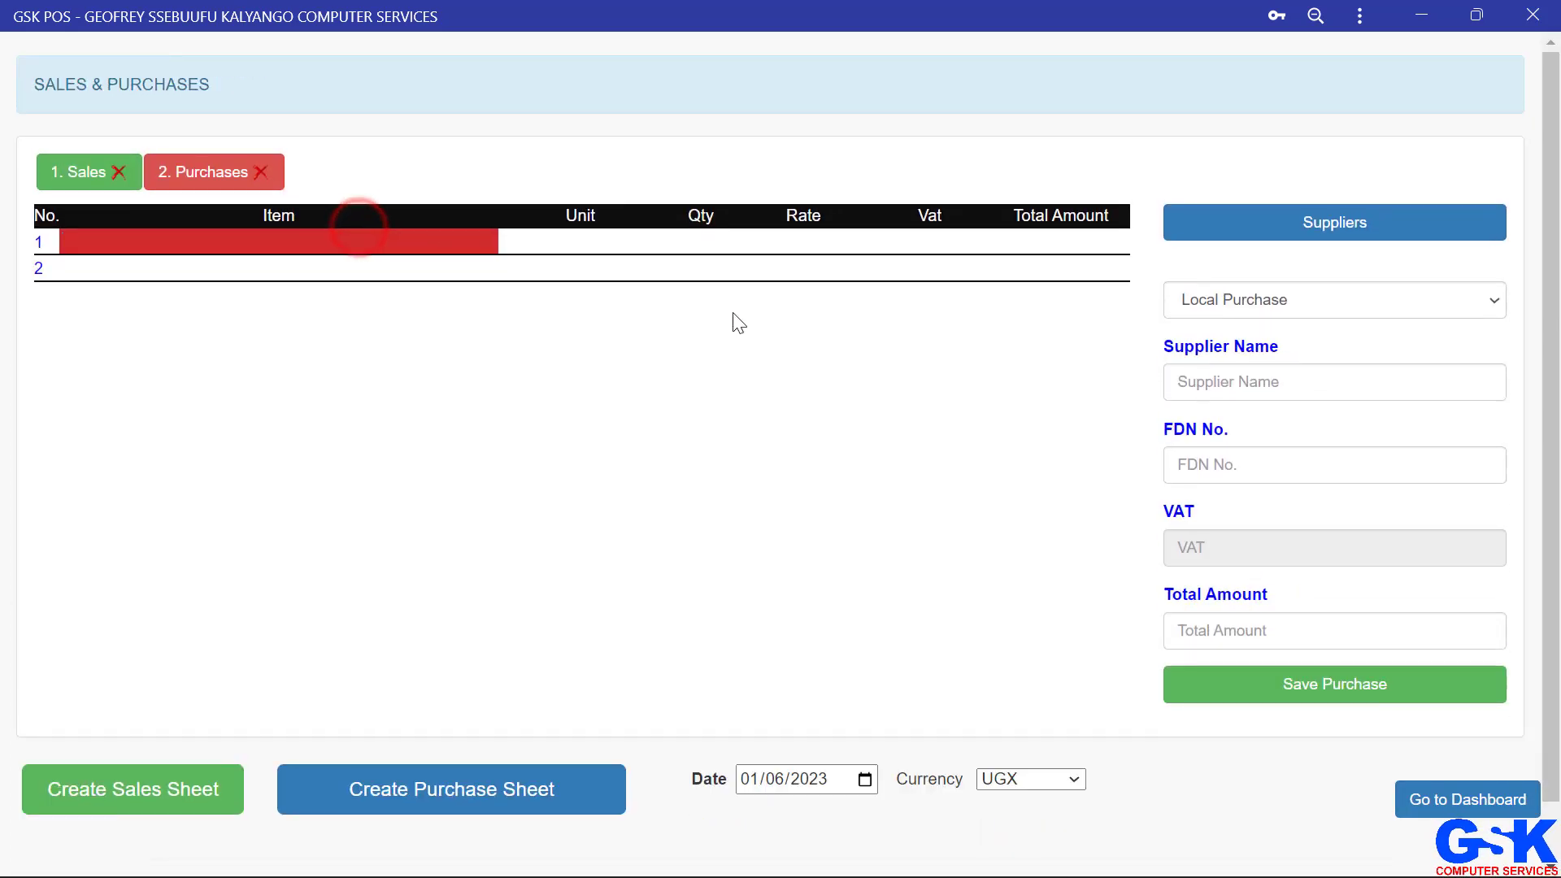
{"action": "left_click", "coordinate": [1203, 471]}
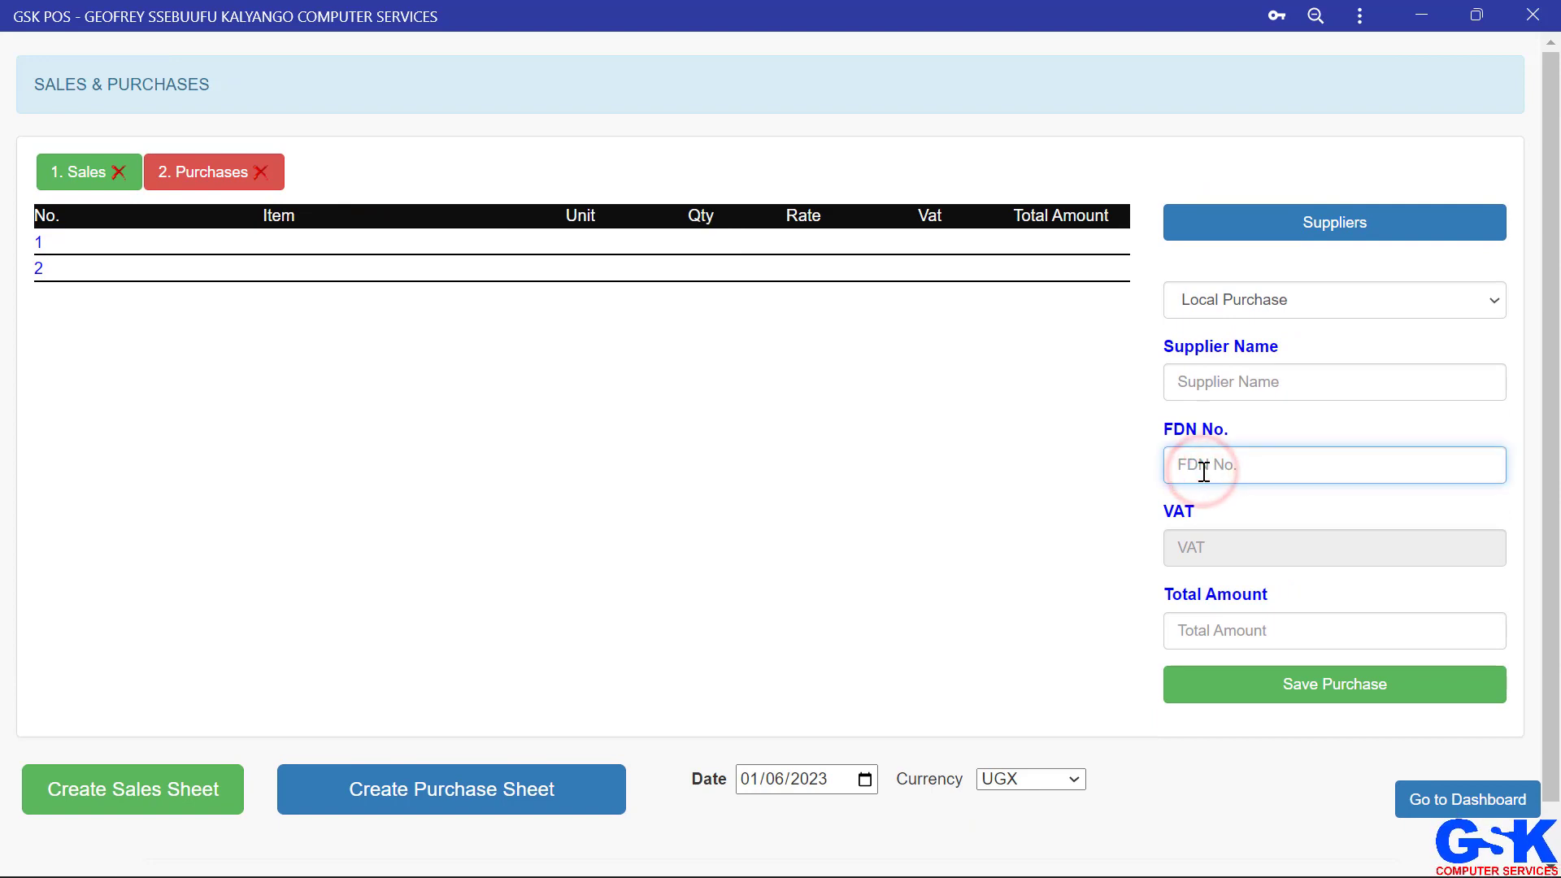
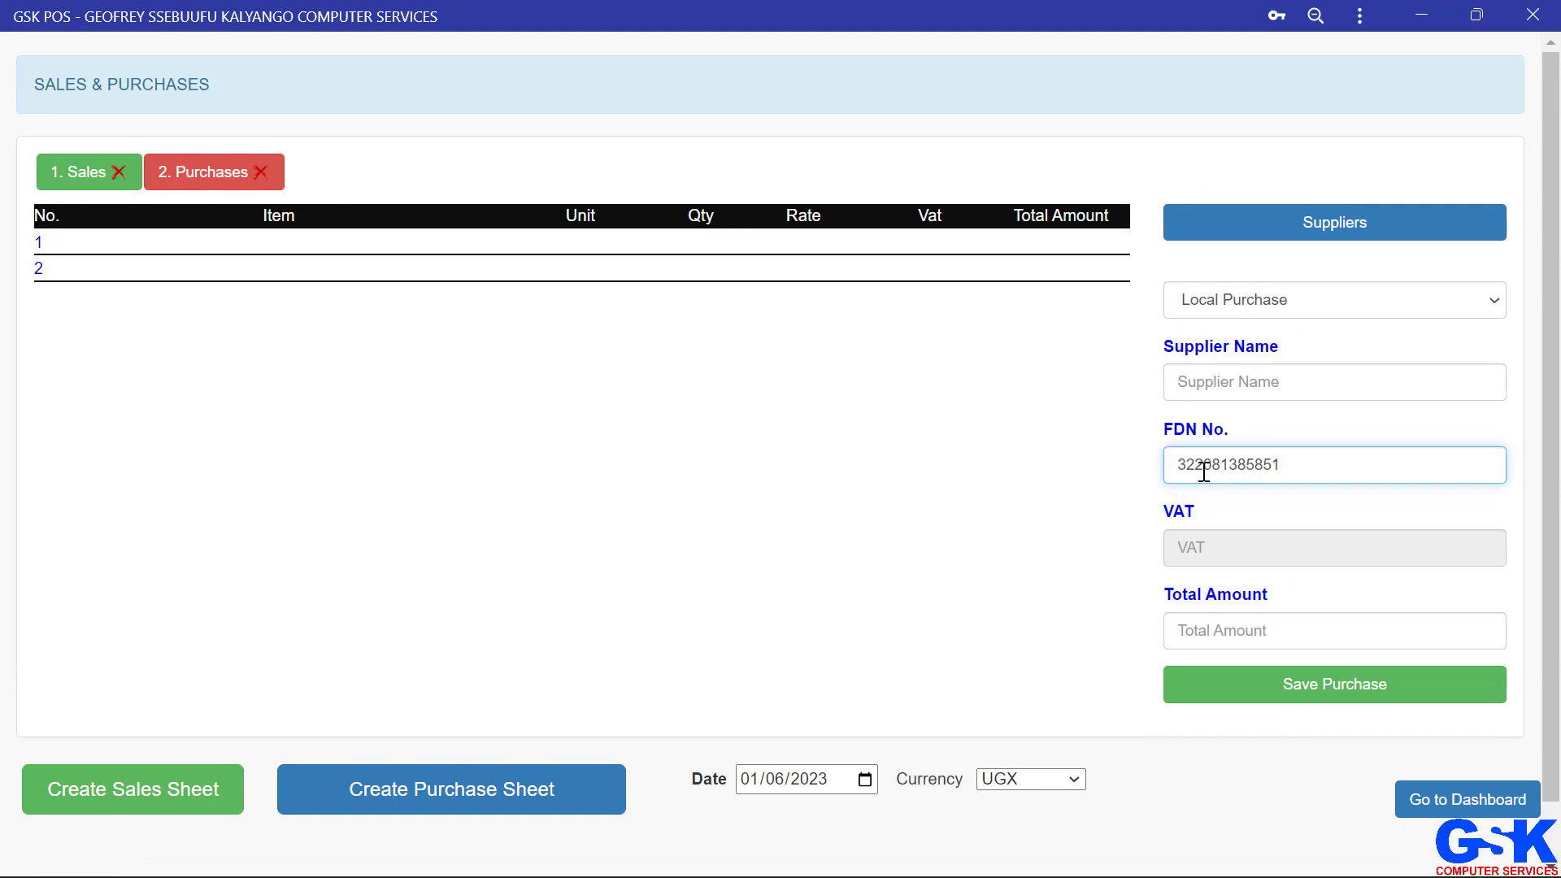
{"action": "key", "text": "Tab"}
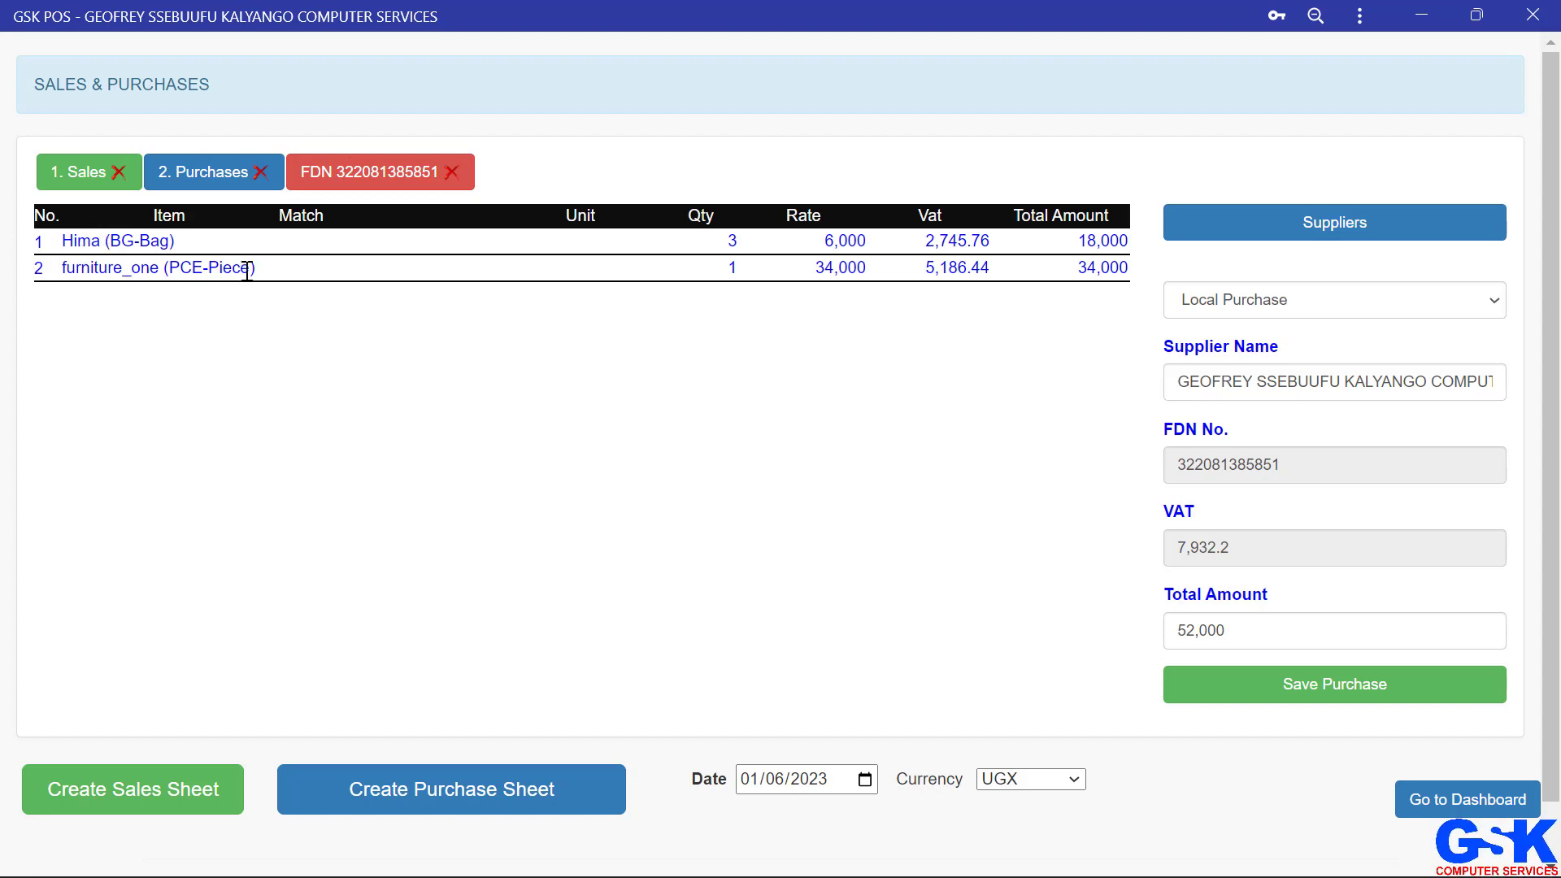
Step: Match the first invoice line to the stock item Hima (BG-Bag)
{"action": "left_click", "coordinate": [1232, 387]}
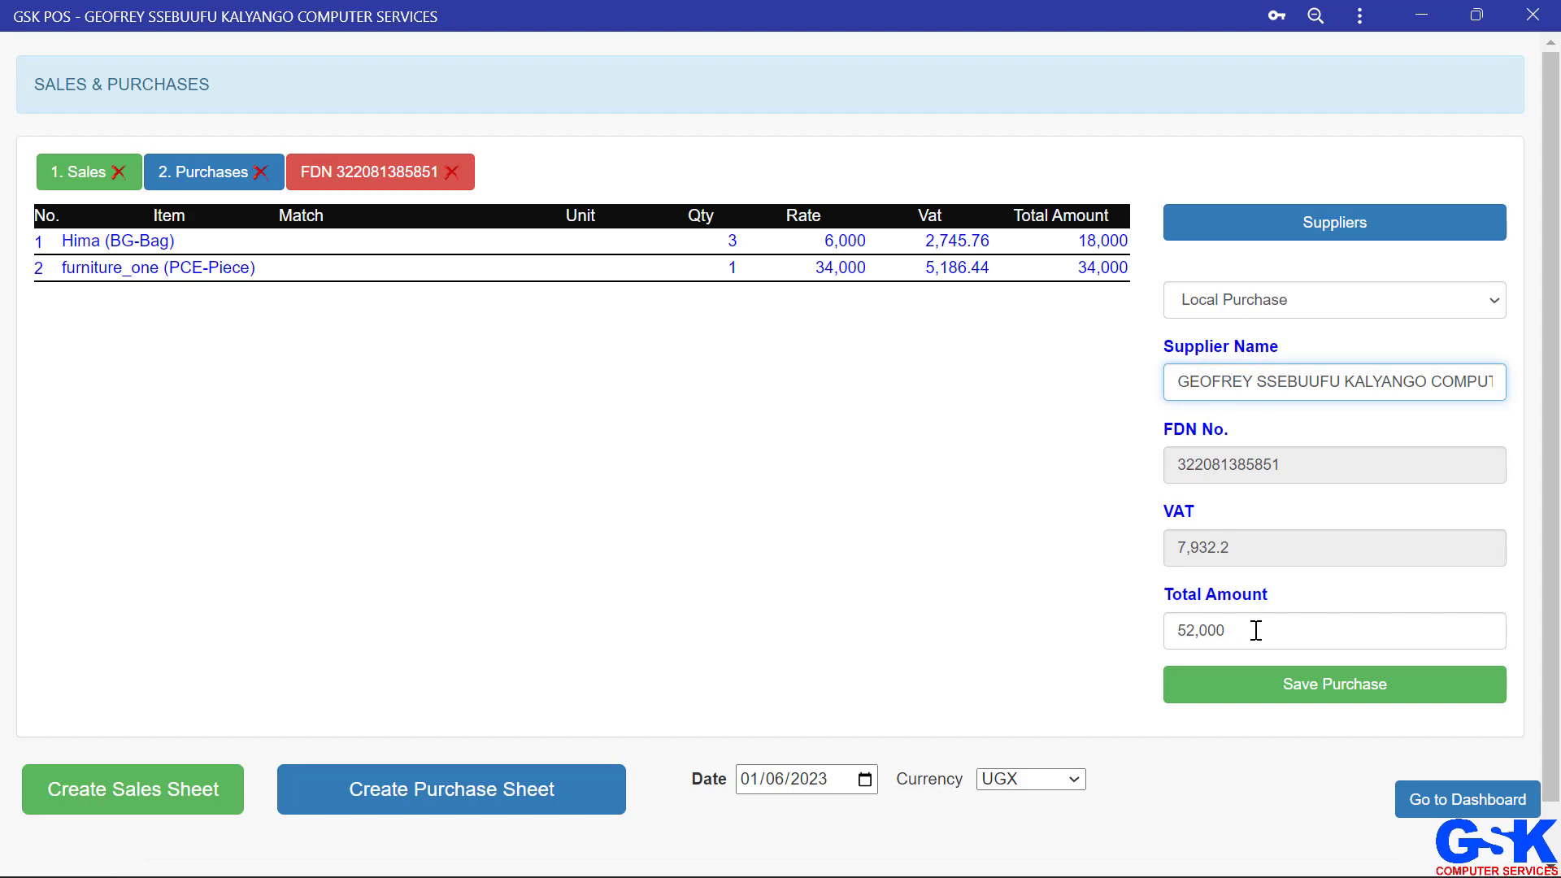
{"action": "left_click", "coordinate": [334, 242]}
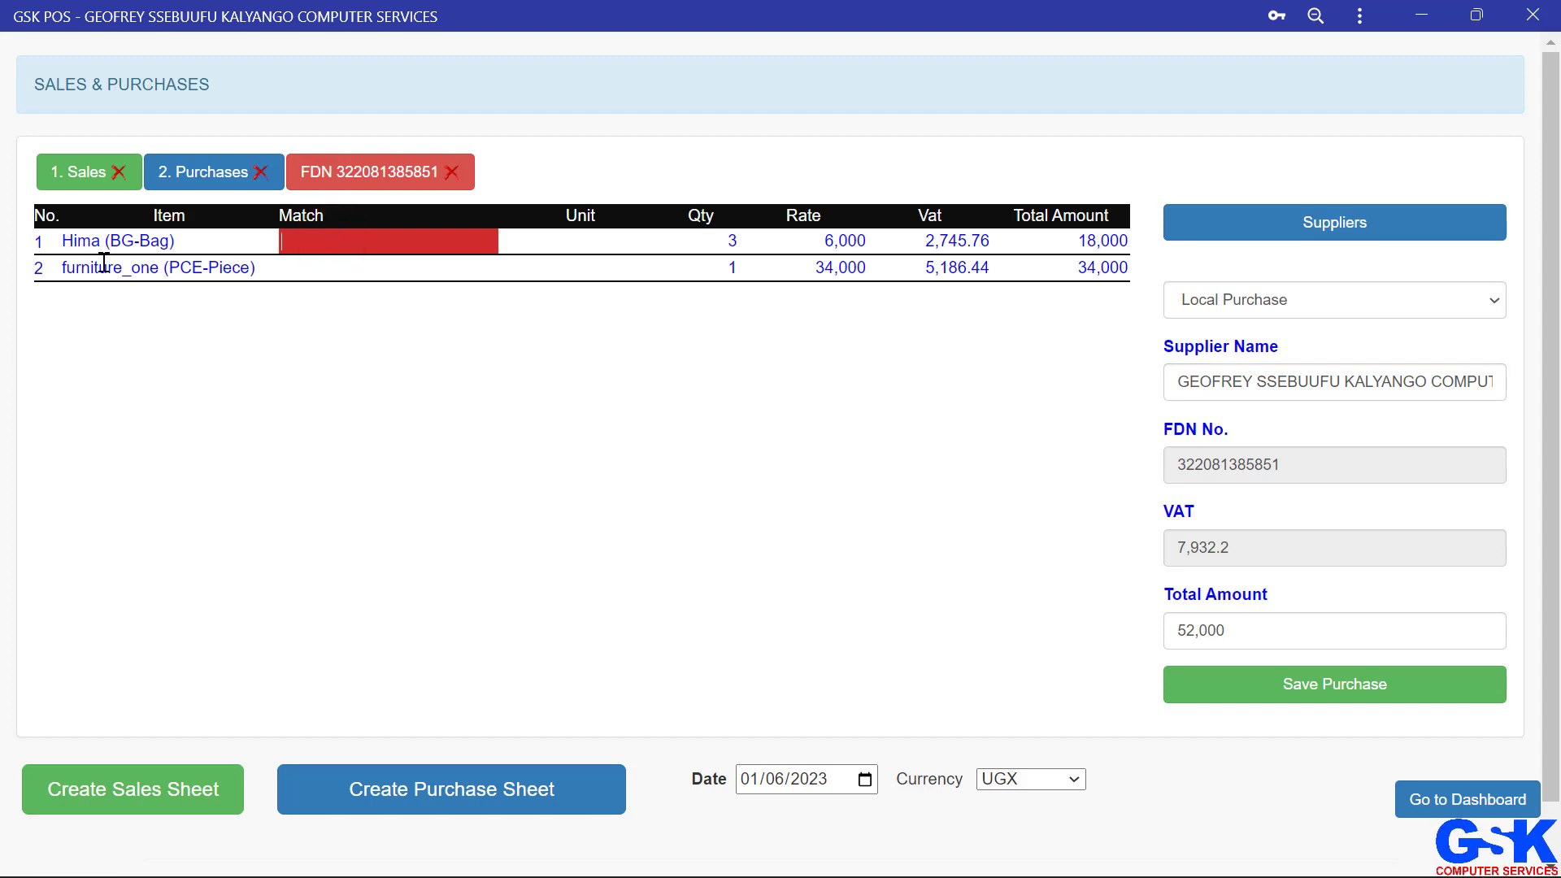
{"action": "type", "text": "hima"}
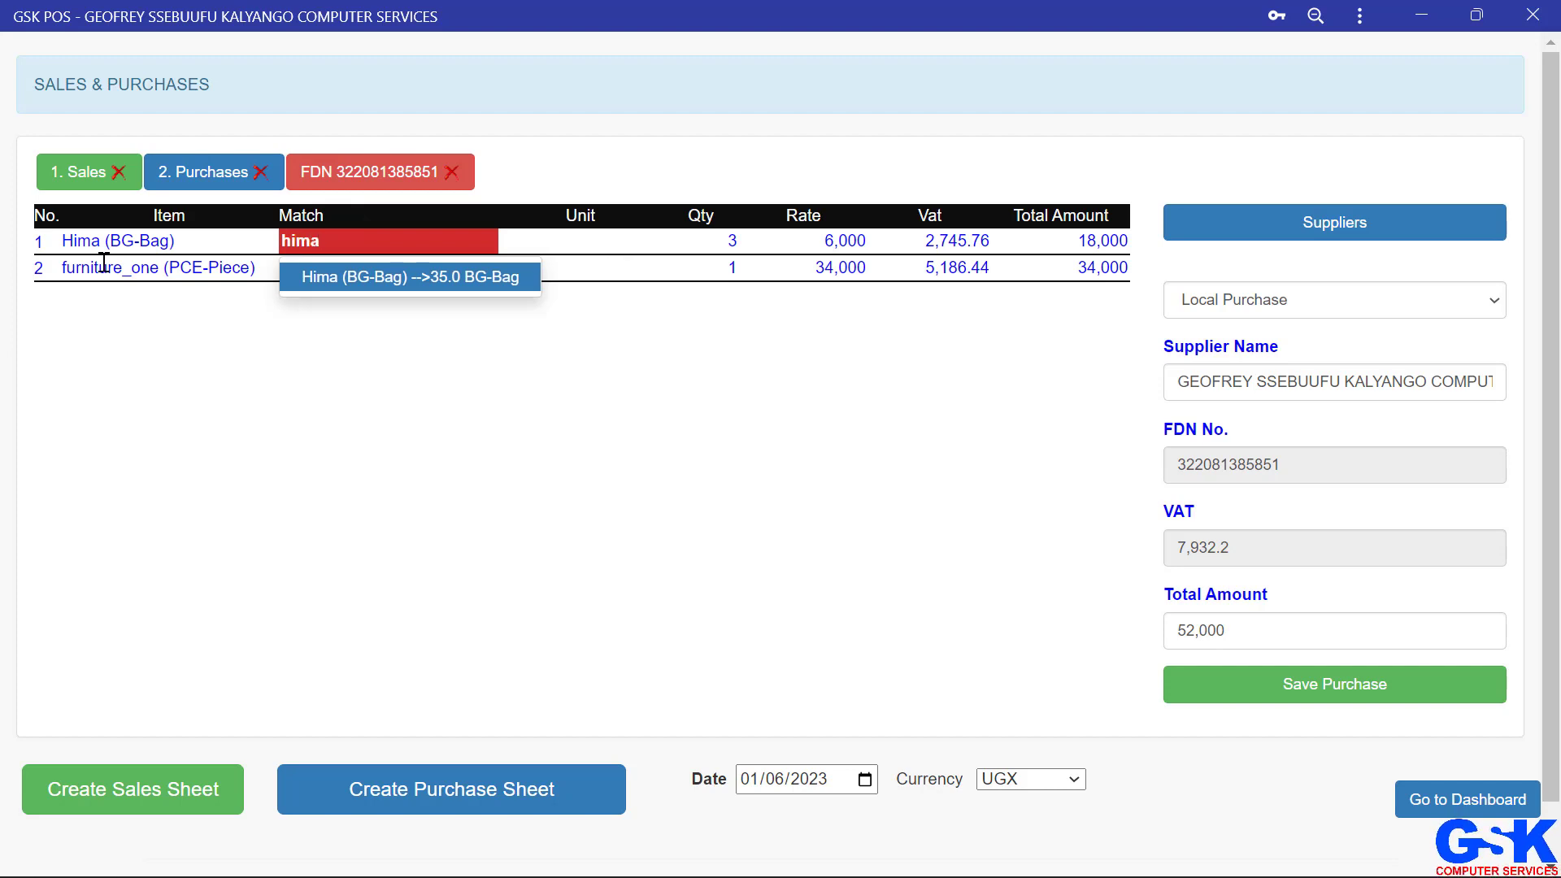
{"action": "key", "text": "Return"}
{"action": "key", "text": "Return"}
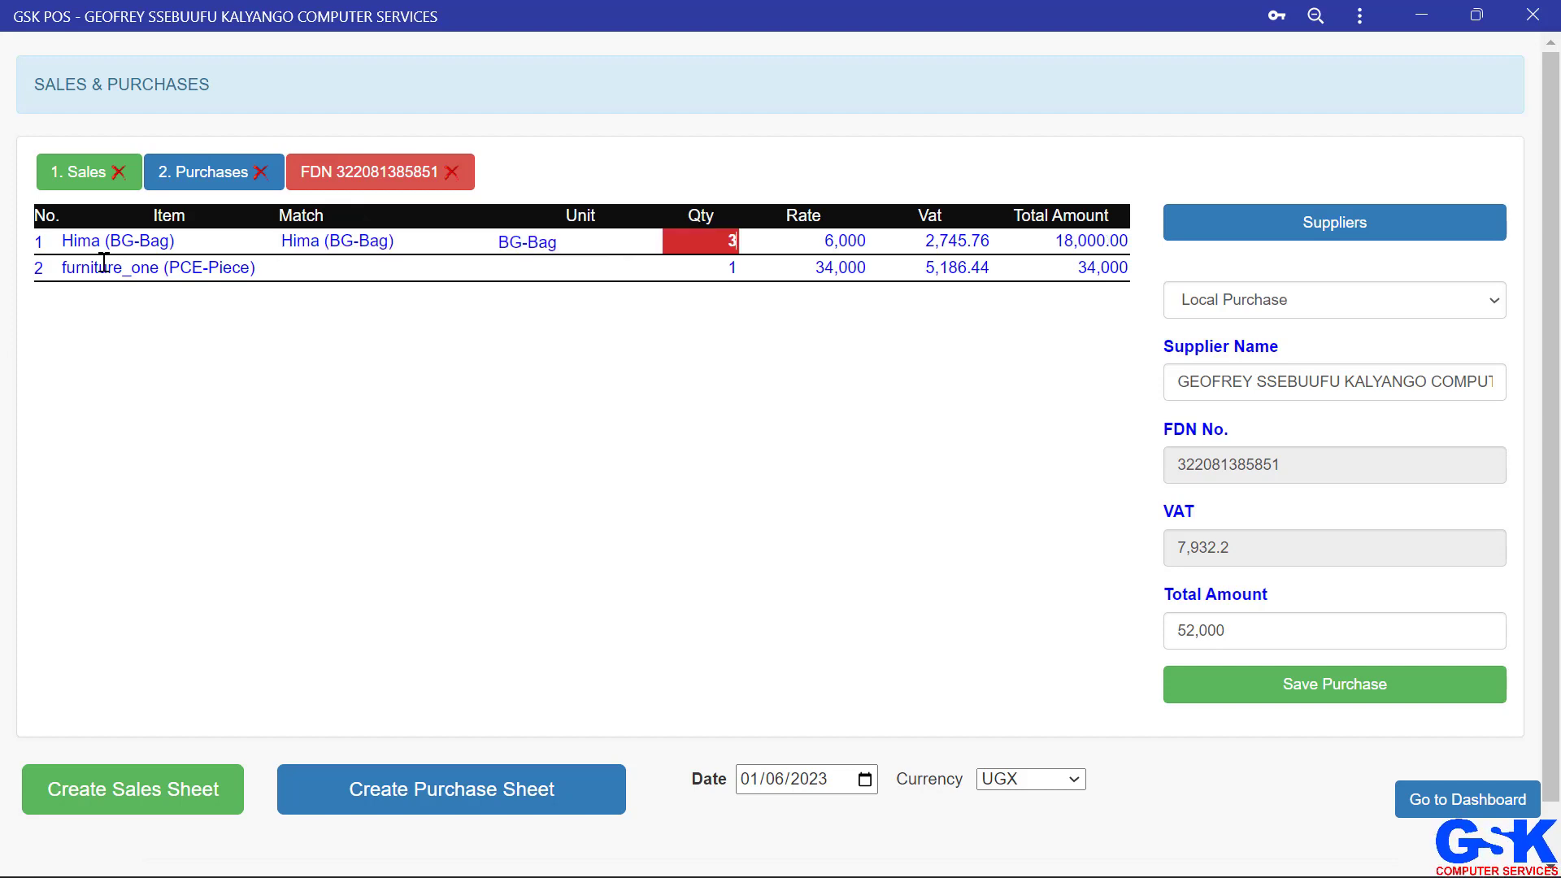
Step: Match the second invoice line to the stock item furniture one (PCE-Piece)
{"action": "left_click", "coordinate": [338, 275]}
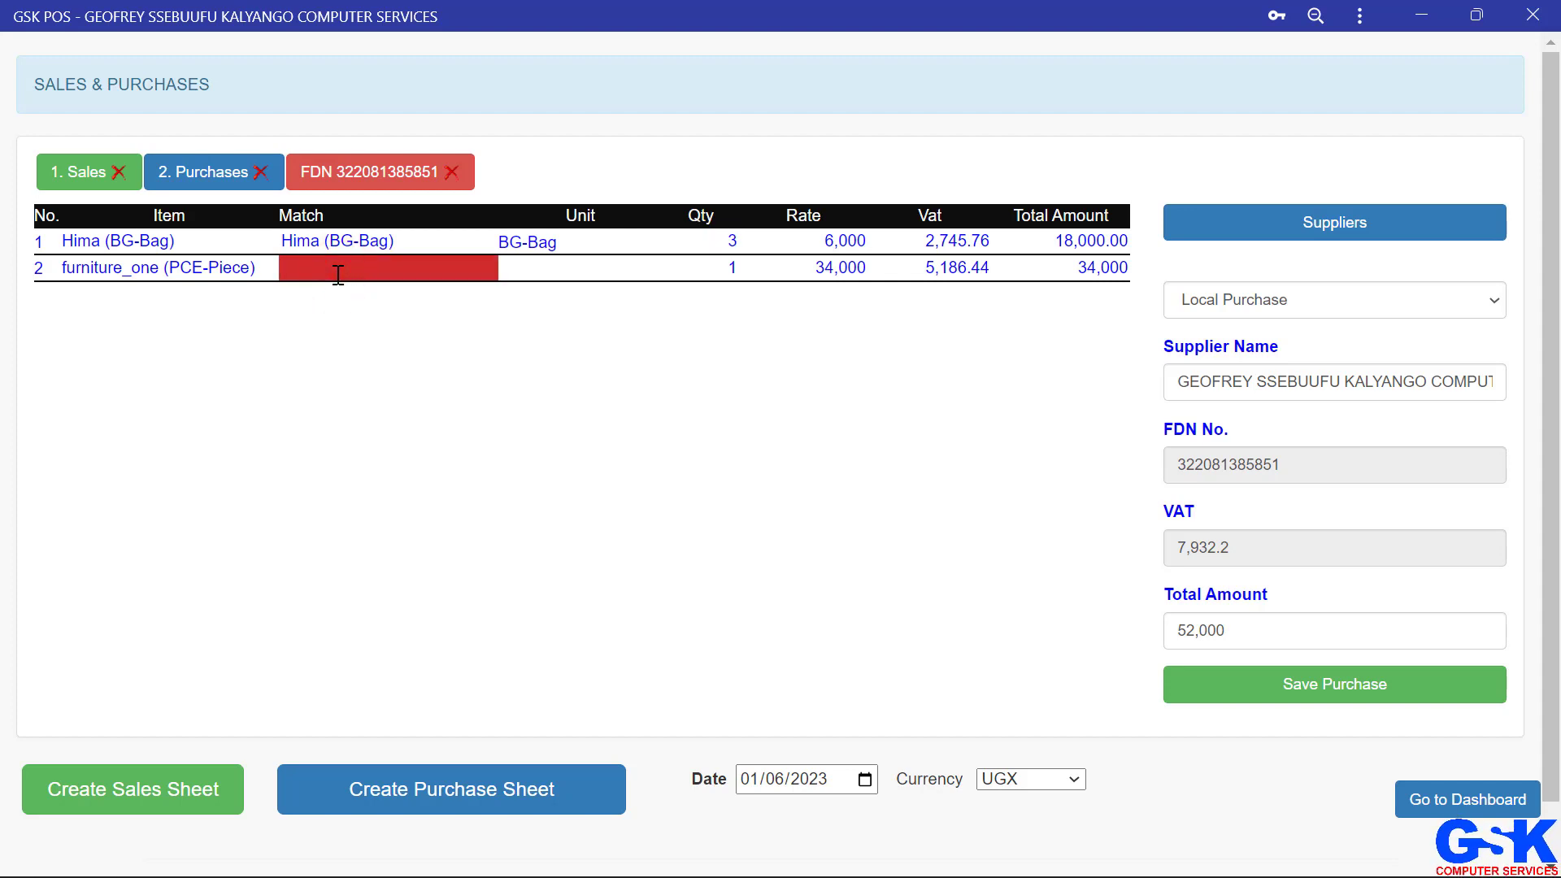
{"action": "type", "text": "f"}
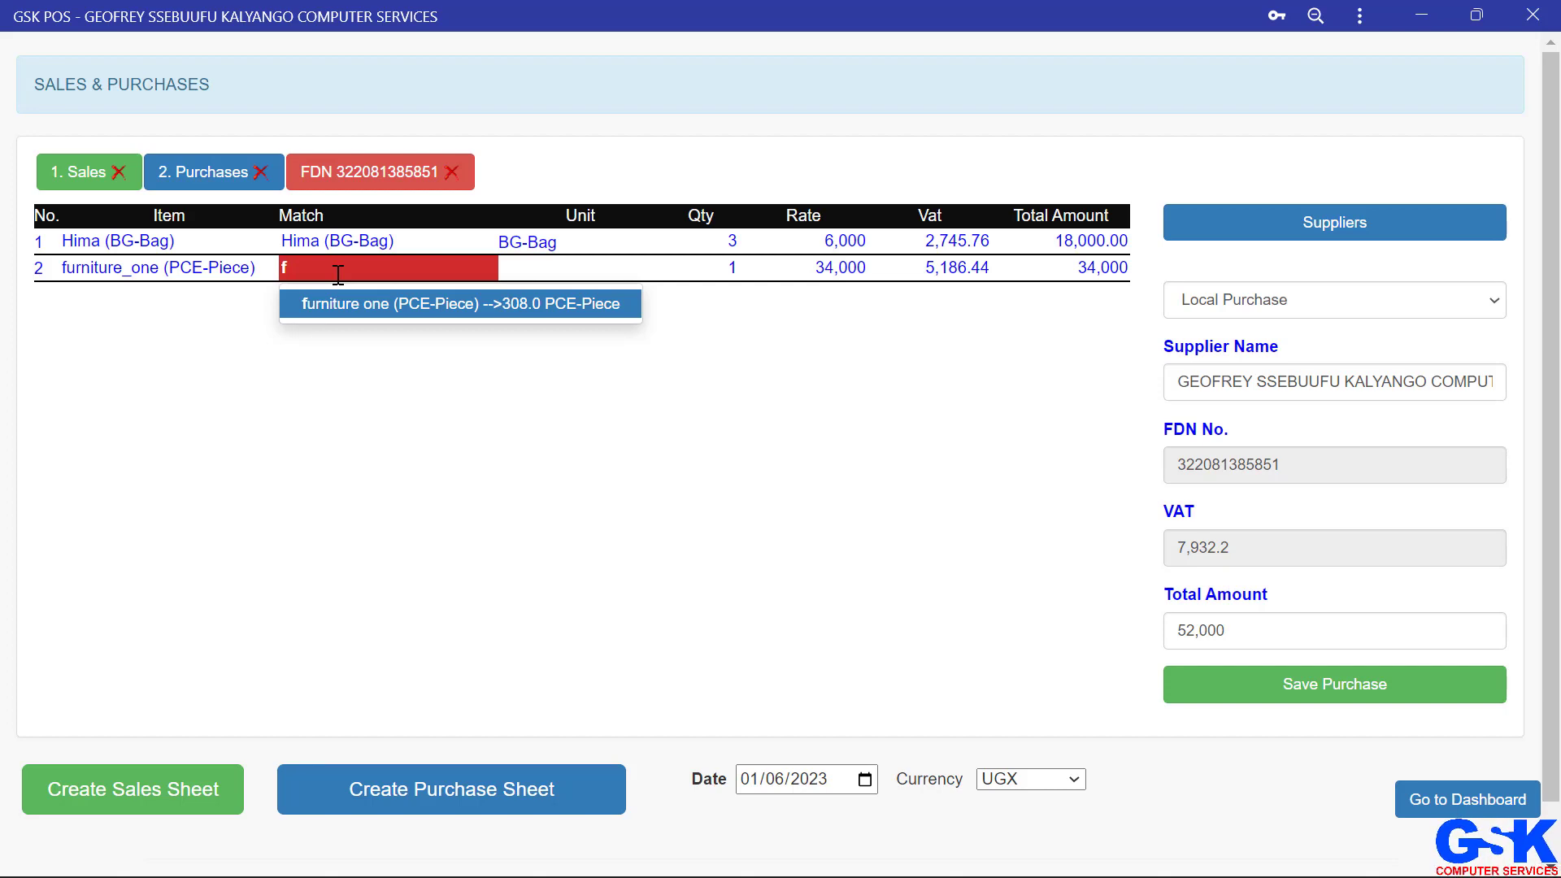
{"action": "key", "text": "Return"}
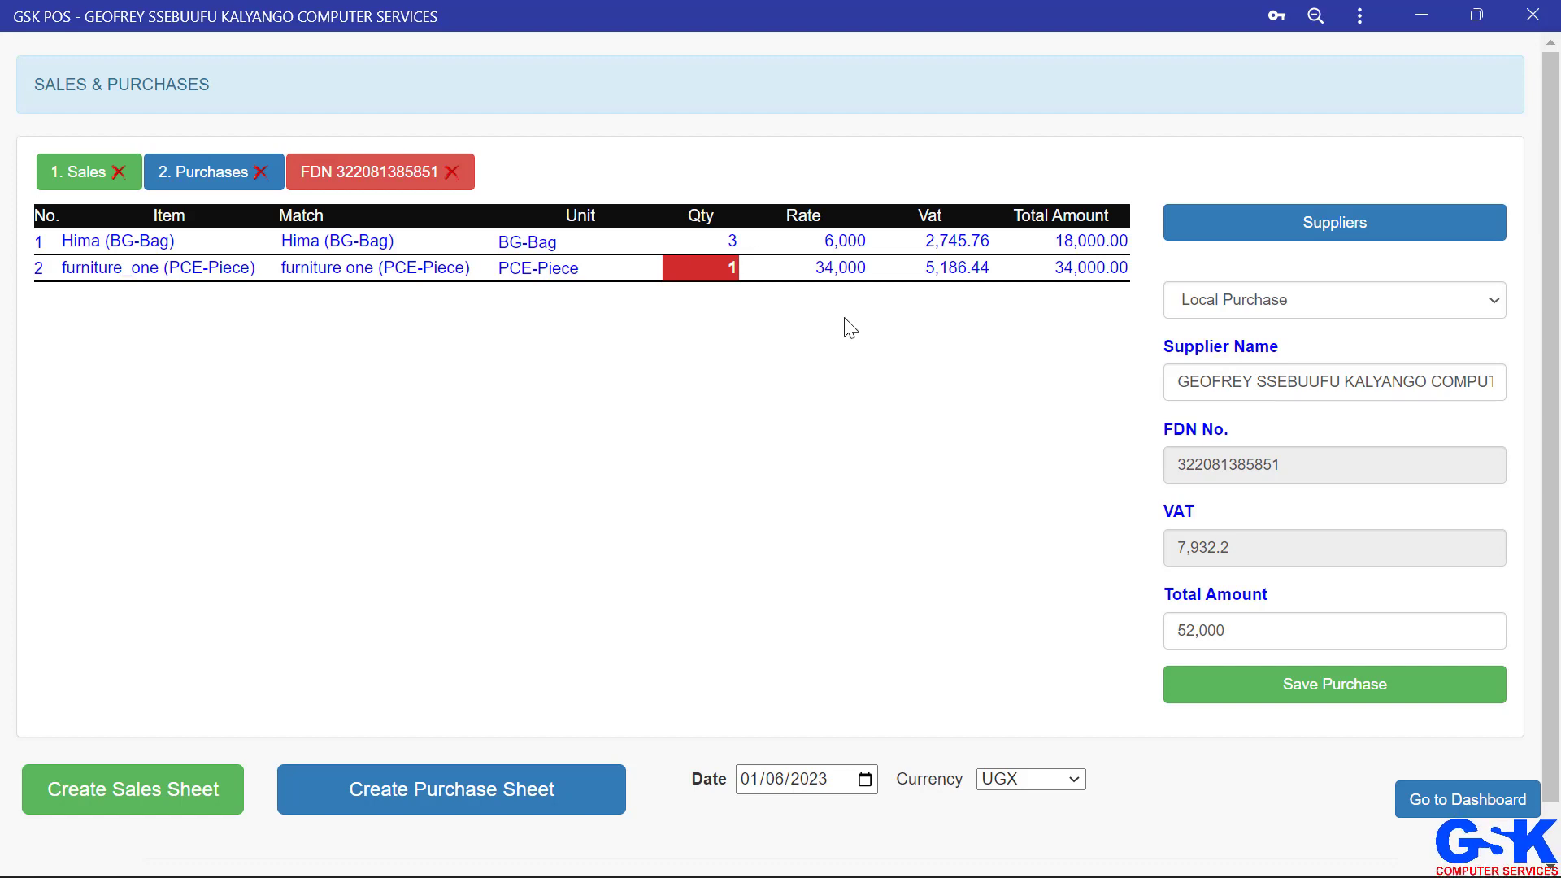
Step: Switch between the purchase sheets, then open the sales report from the dashboard's reports
{"action": "left_click", "coordinate": [195, 163]}
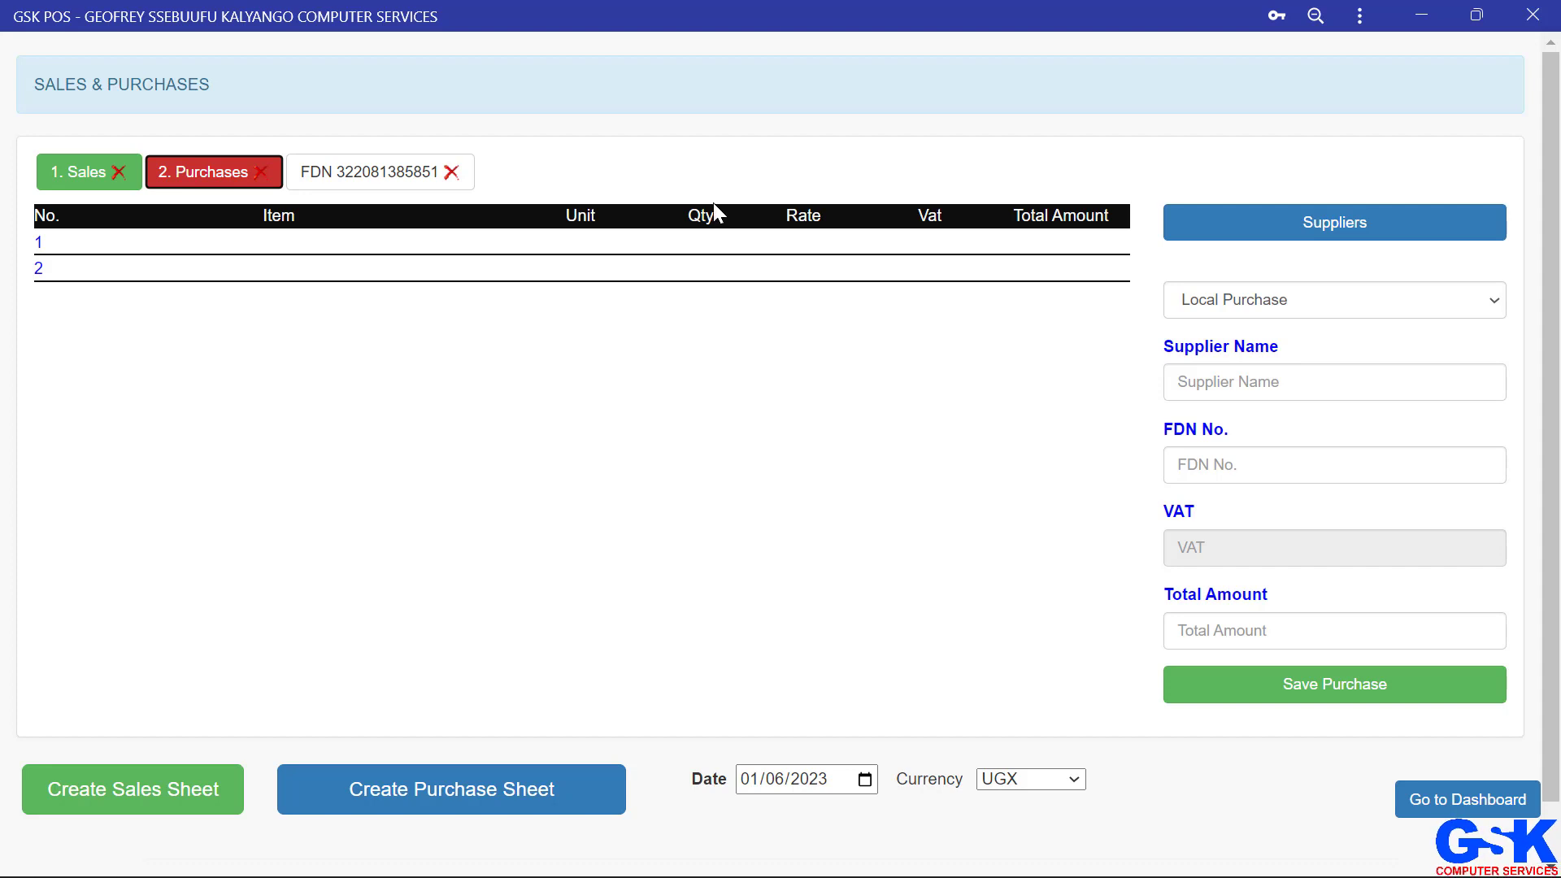
{"action": "left_click", "coordinate": [345, 193]}
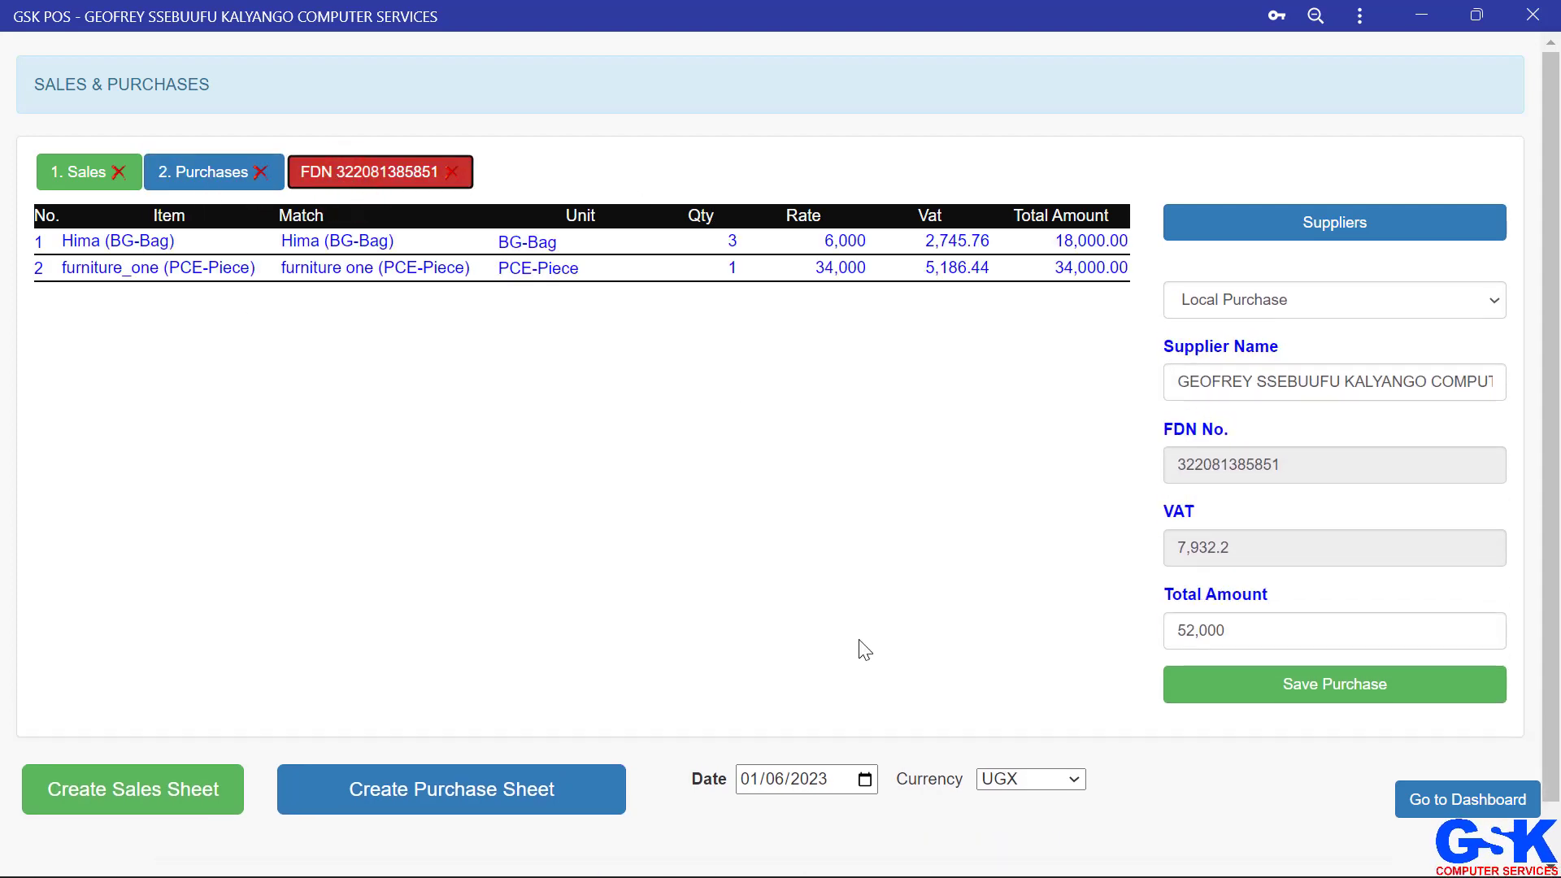
{"action": "left_click", "coordinate": [1474, 801]}
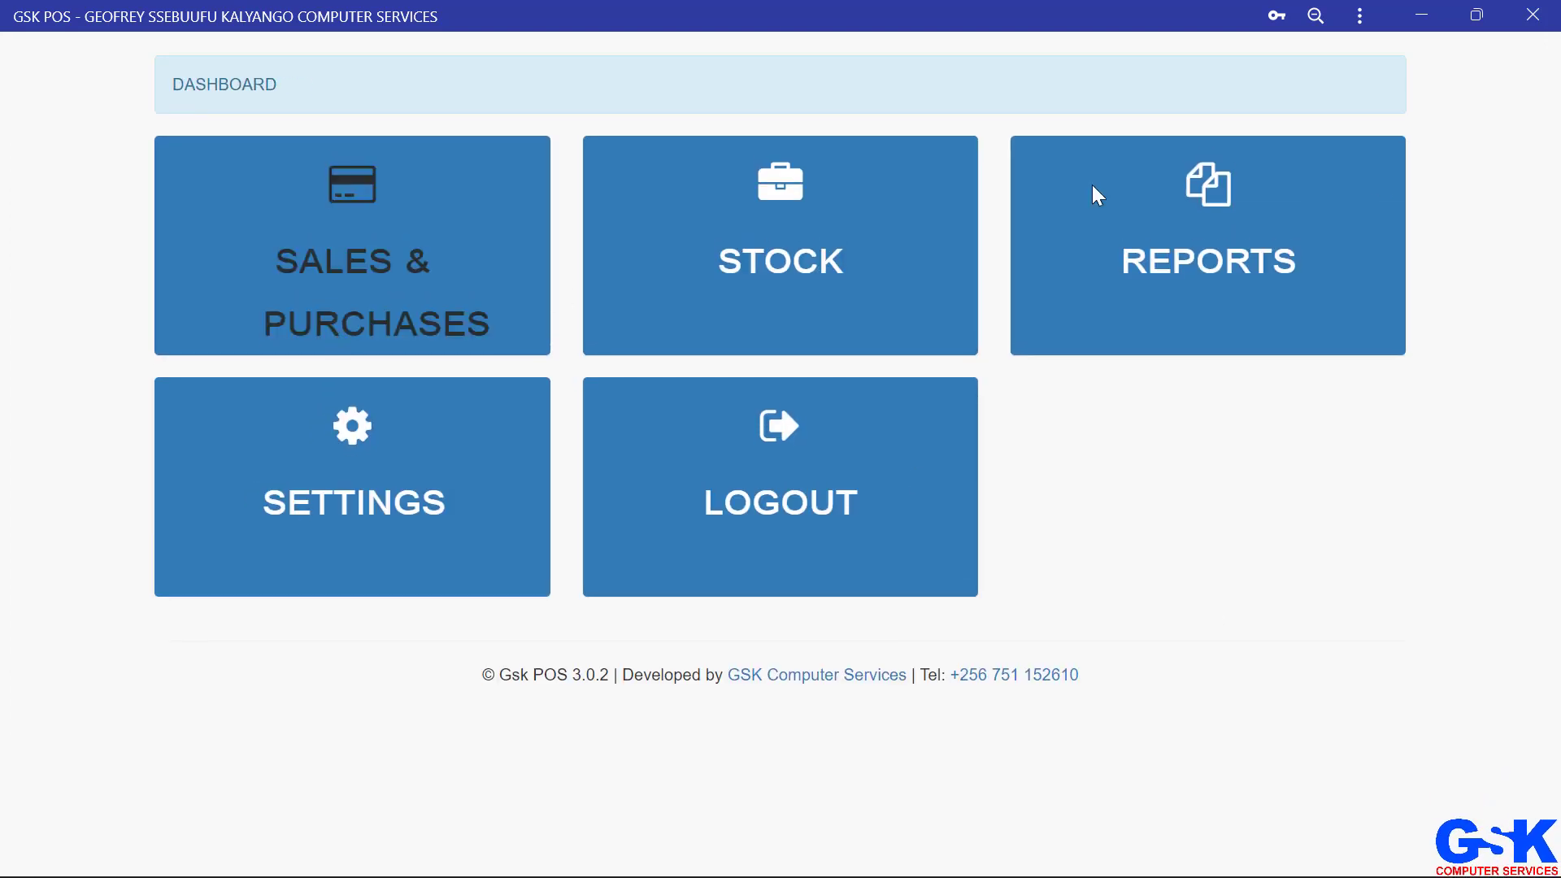
{"action": "left_click", "coordinate": [1189, 264]}
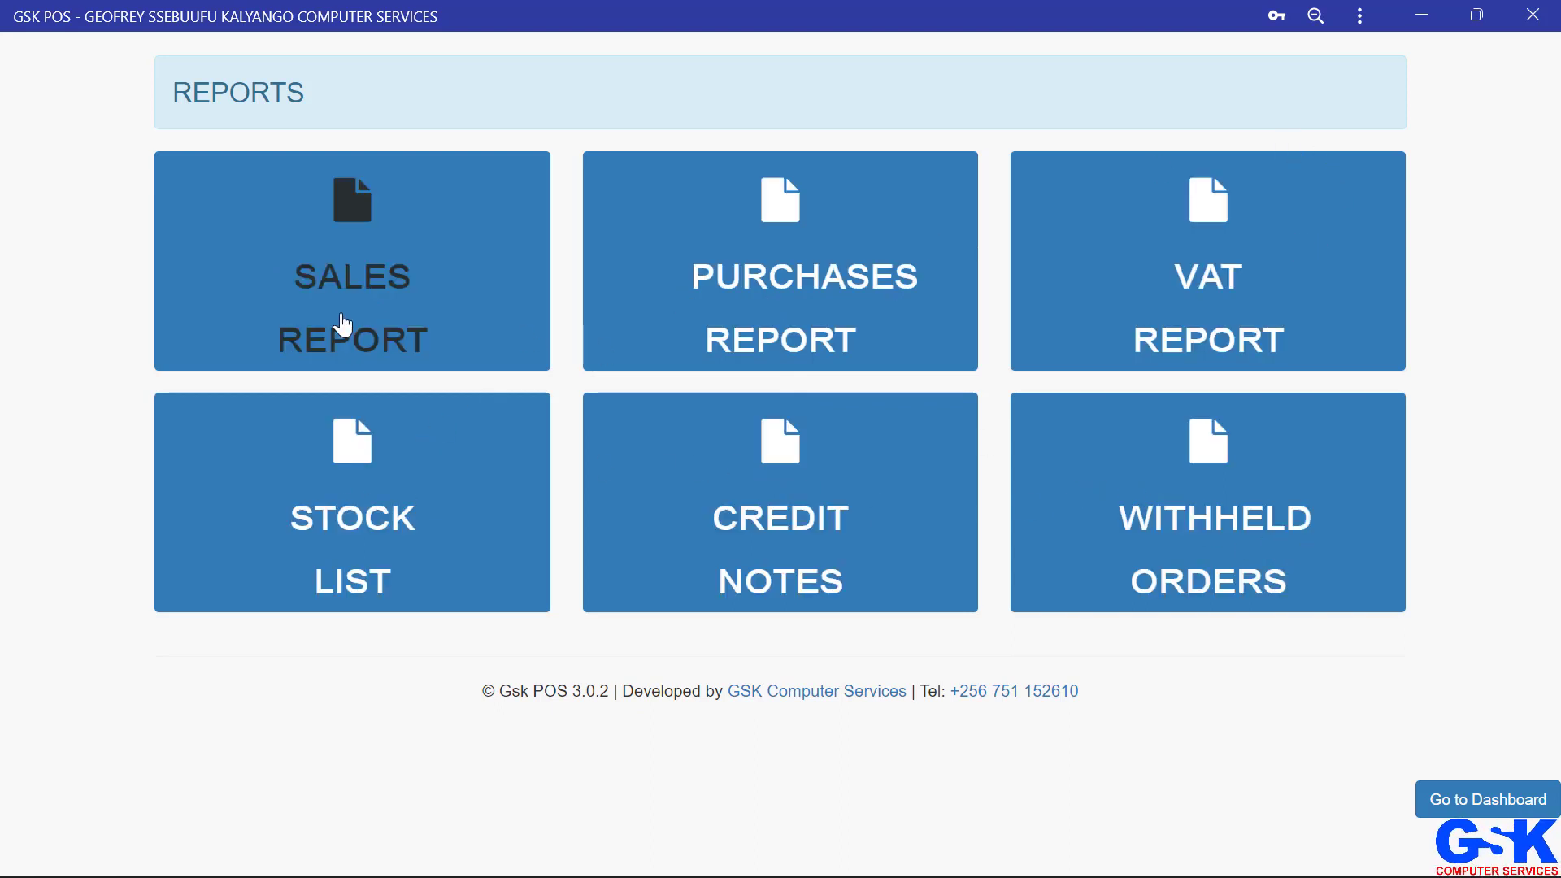
{"action": "left_click", "coordinate": [358, 282]}
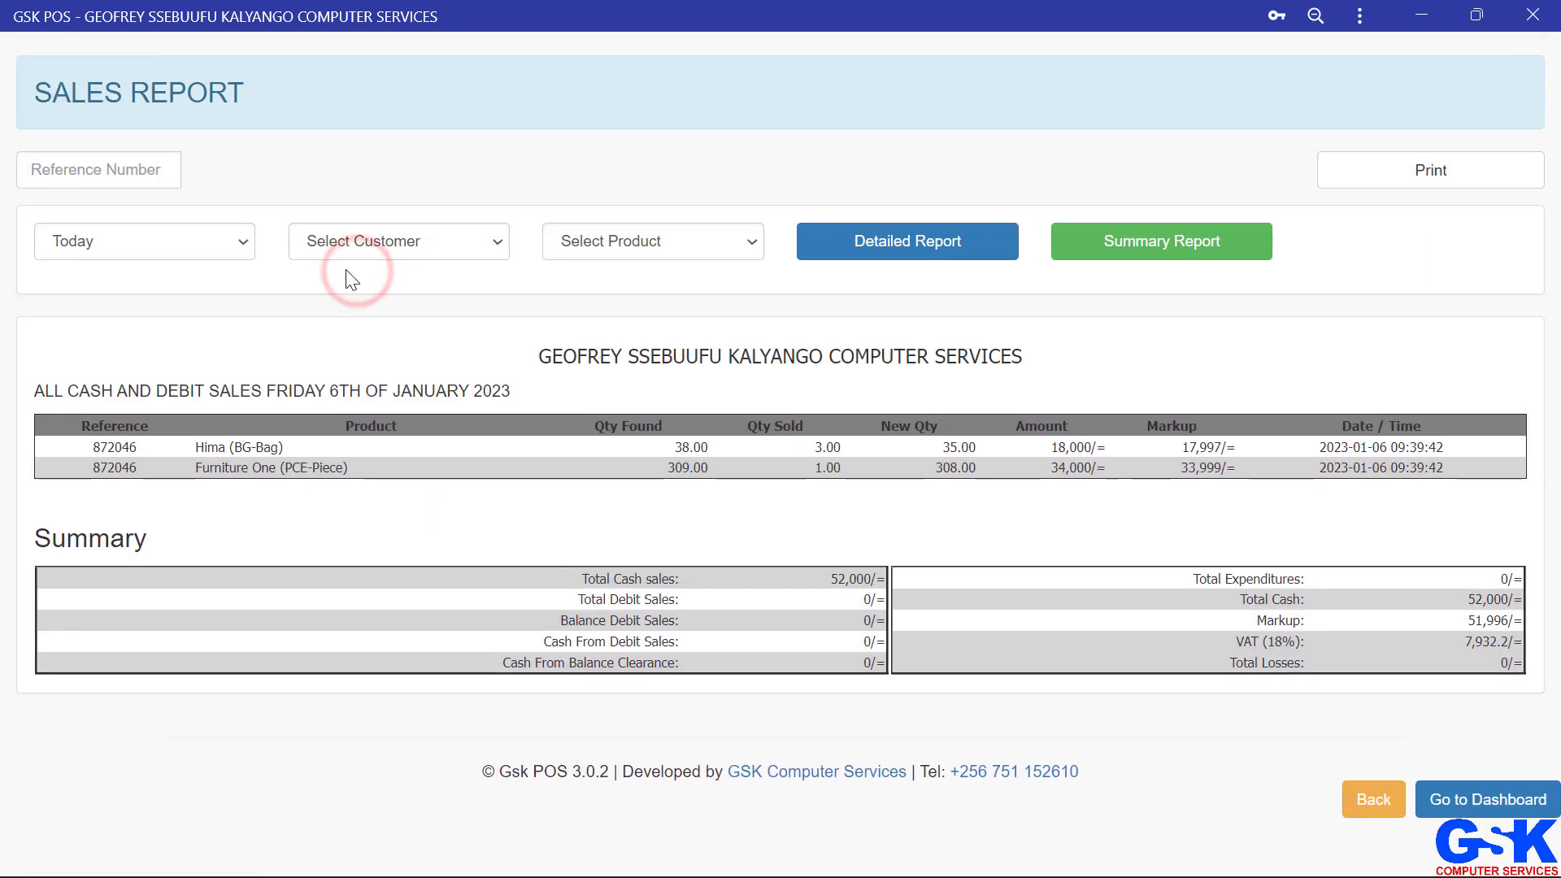
Step: Filter the sales report to the date range 2023/01/01 to 2023/01/06 and view the detailed report
{"action": "left_click", "coordinate": [227, 237]}
{"action": "left_click", "coordinate": [396, 360]}
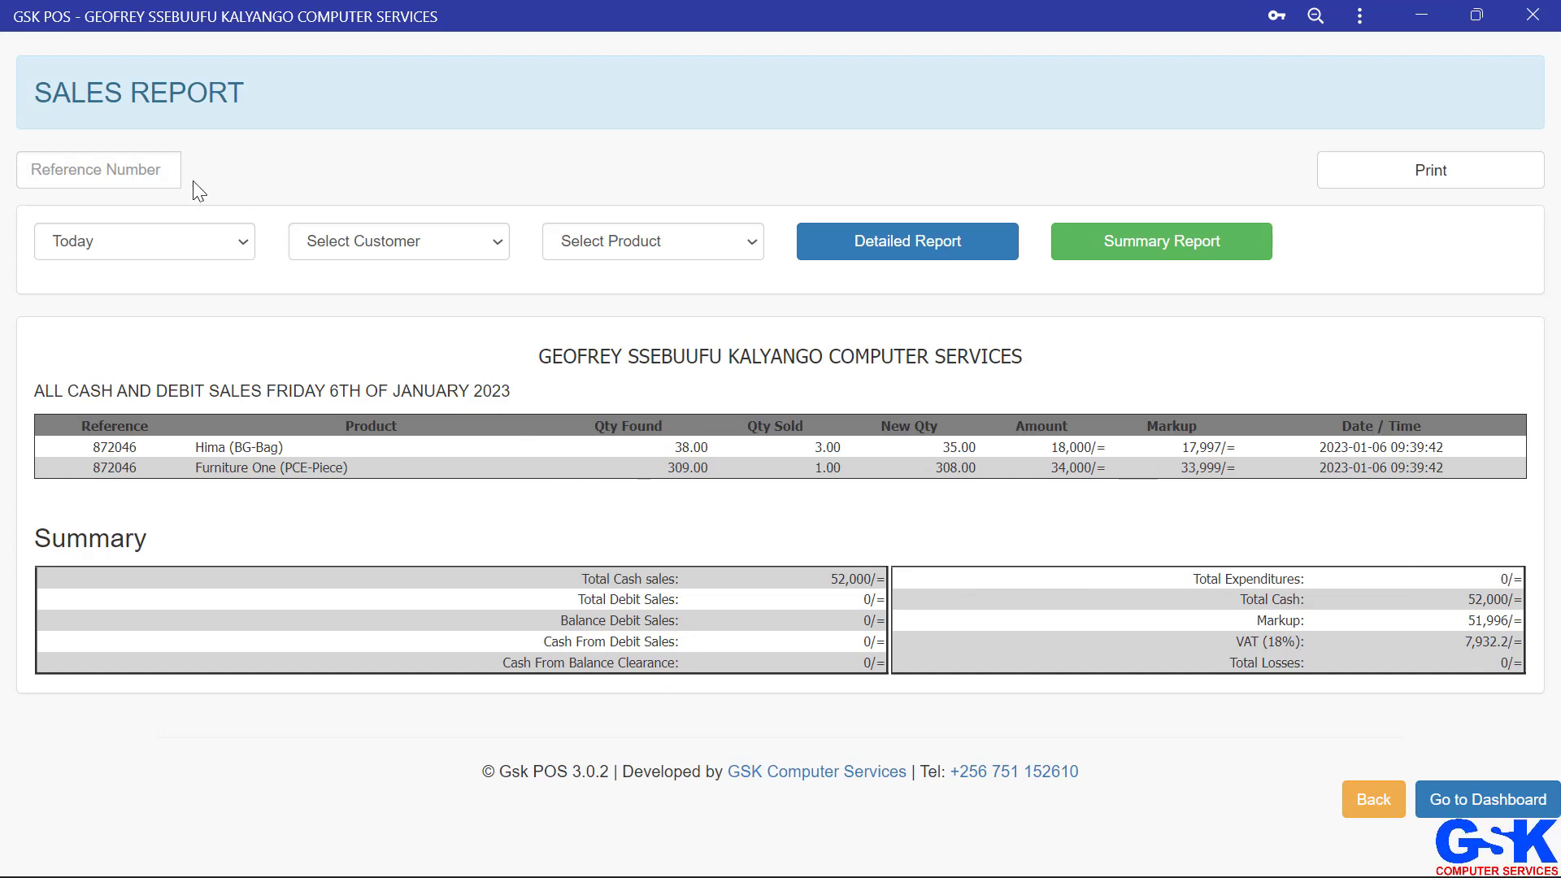
{"action": "left_click", "coordinate": [162, 242]}
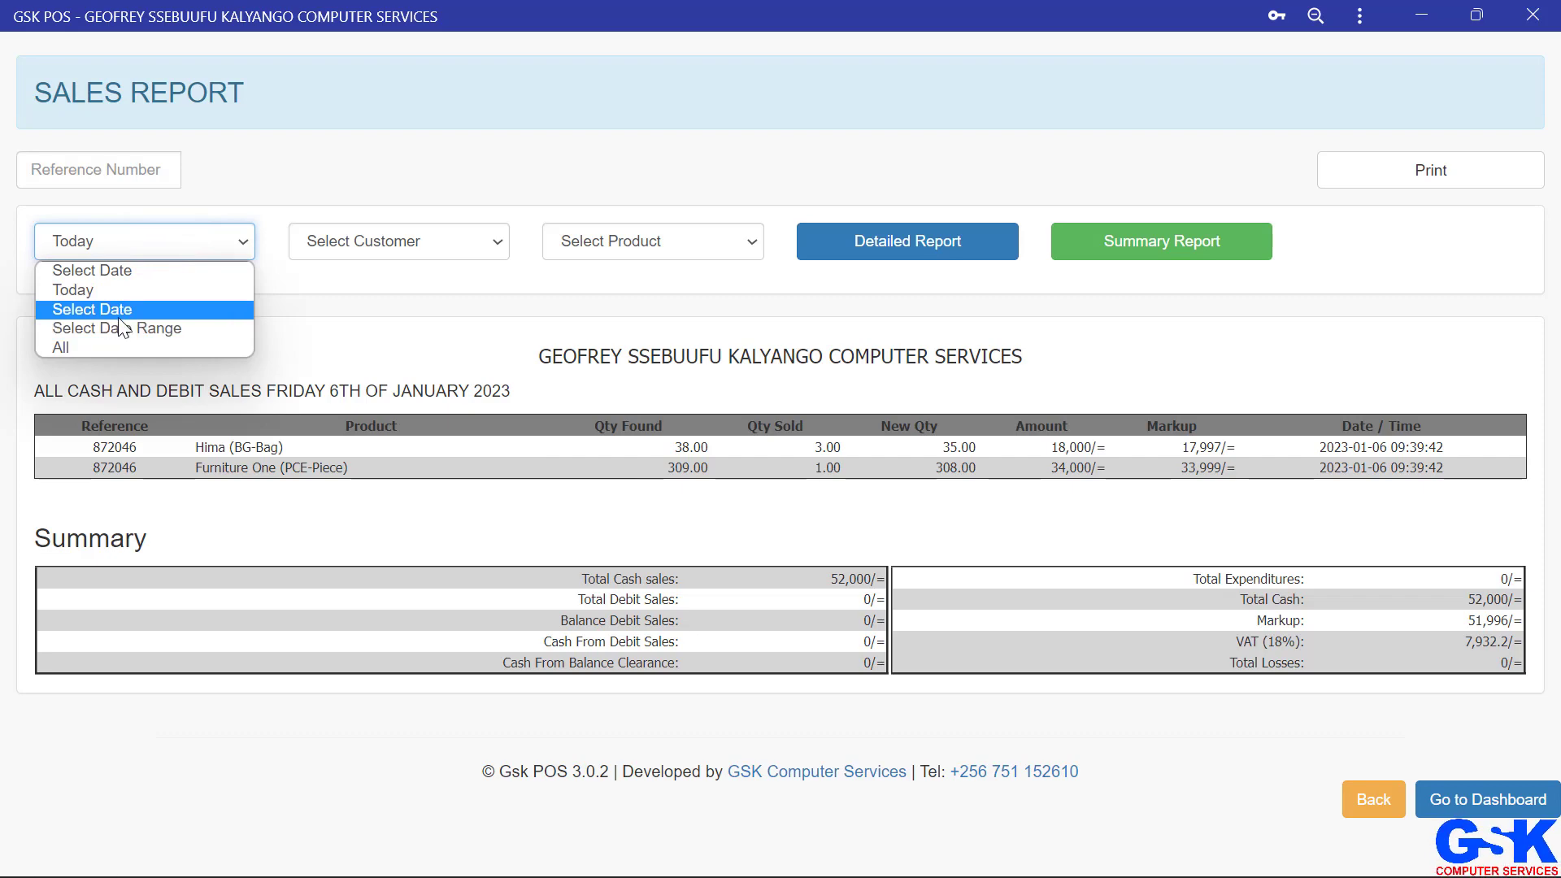
{"action": "left_click", "coordinate": [176, 330]}
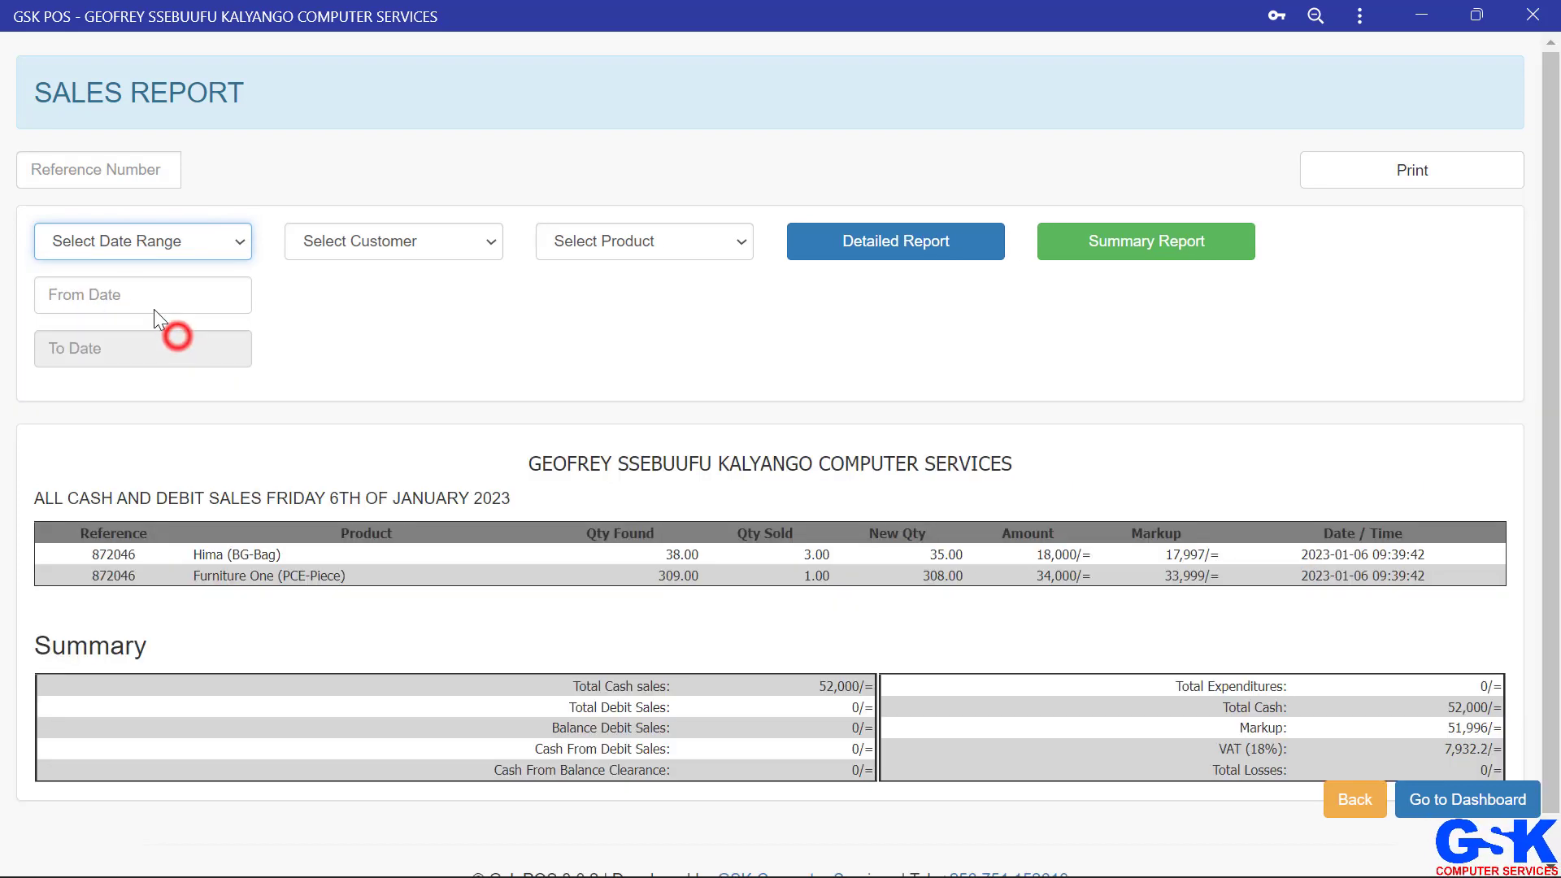
{"action": "left_click", "coordinate": [122, 291]}
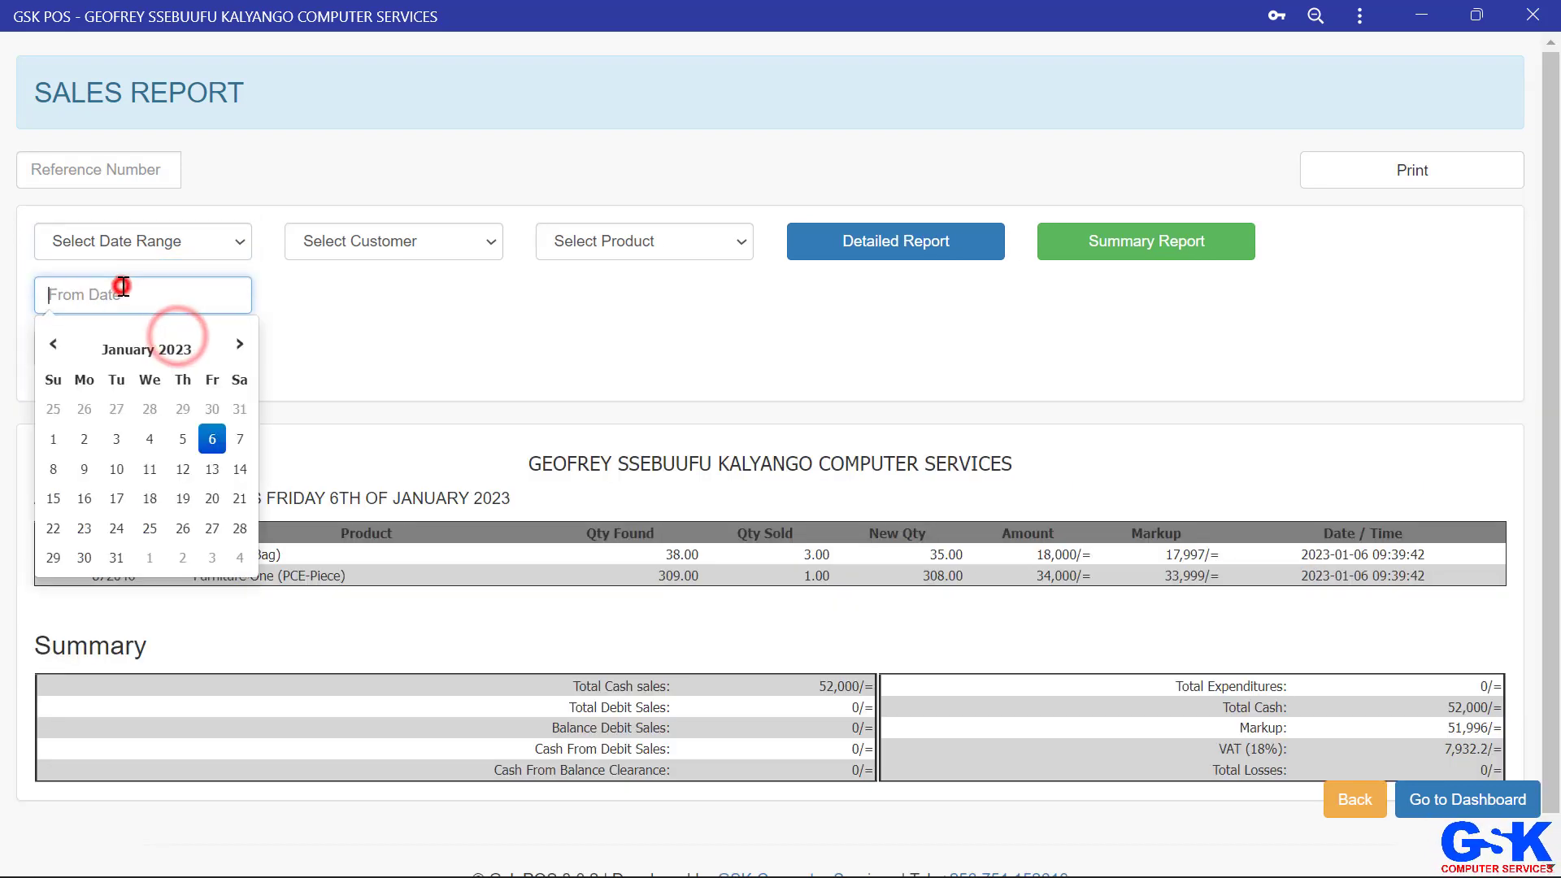
{"action": "left_click", "coordinate": [52, 439]}
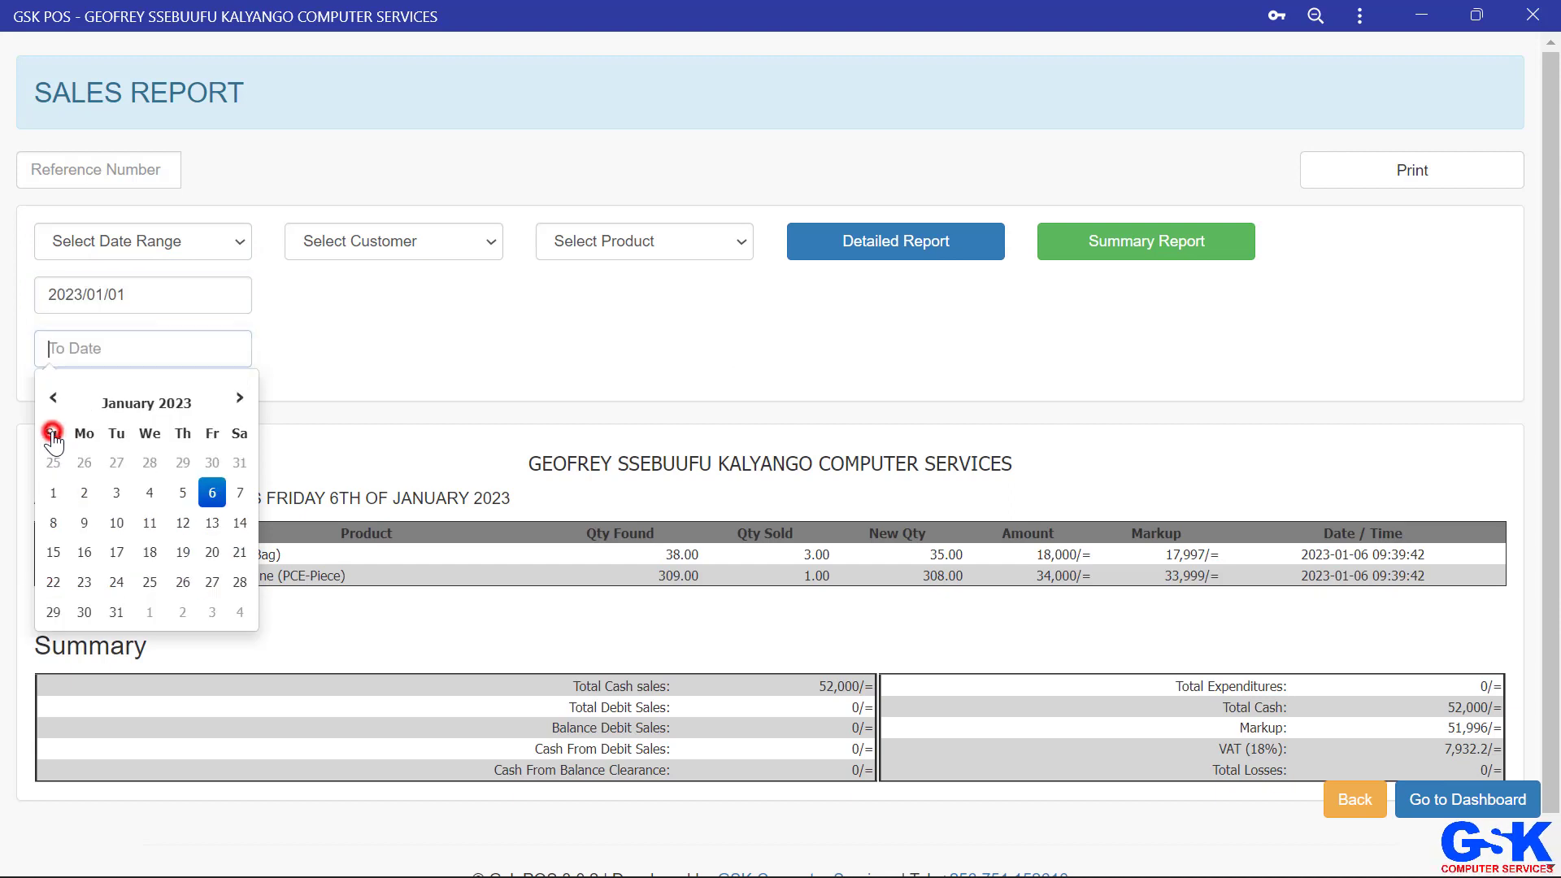
{"action": "left_click", "coordinate": [212, 491]}
{"action": "left_click", "coordinate": [446, 362]}
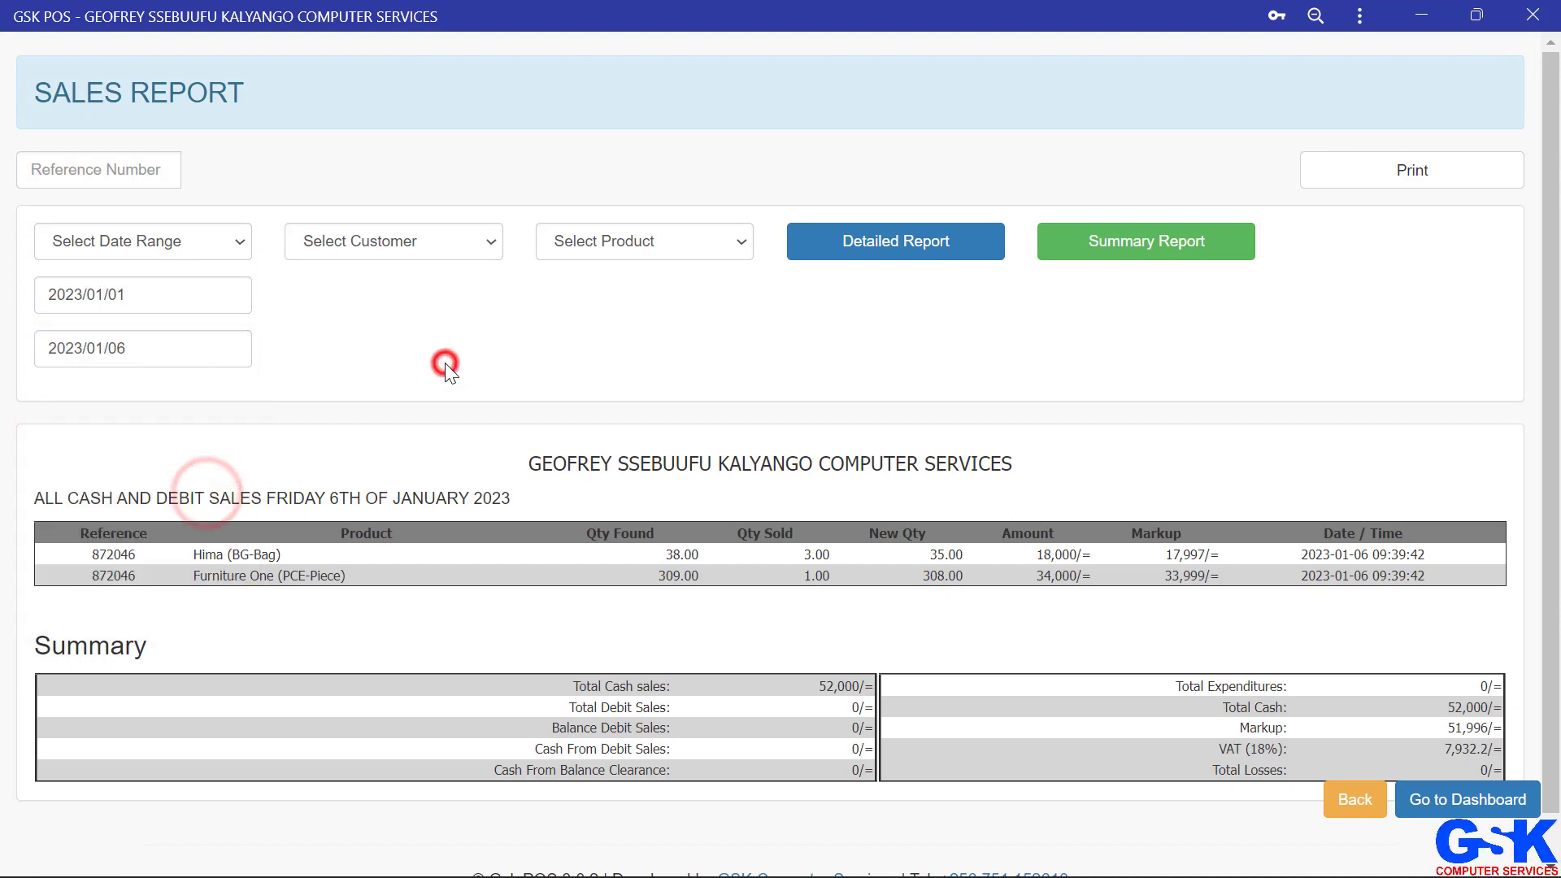
{"action": "left_click", "coordinate": [957, 243]}
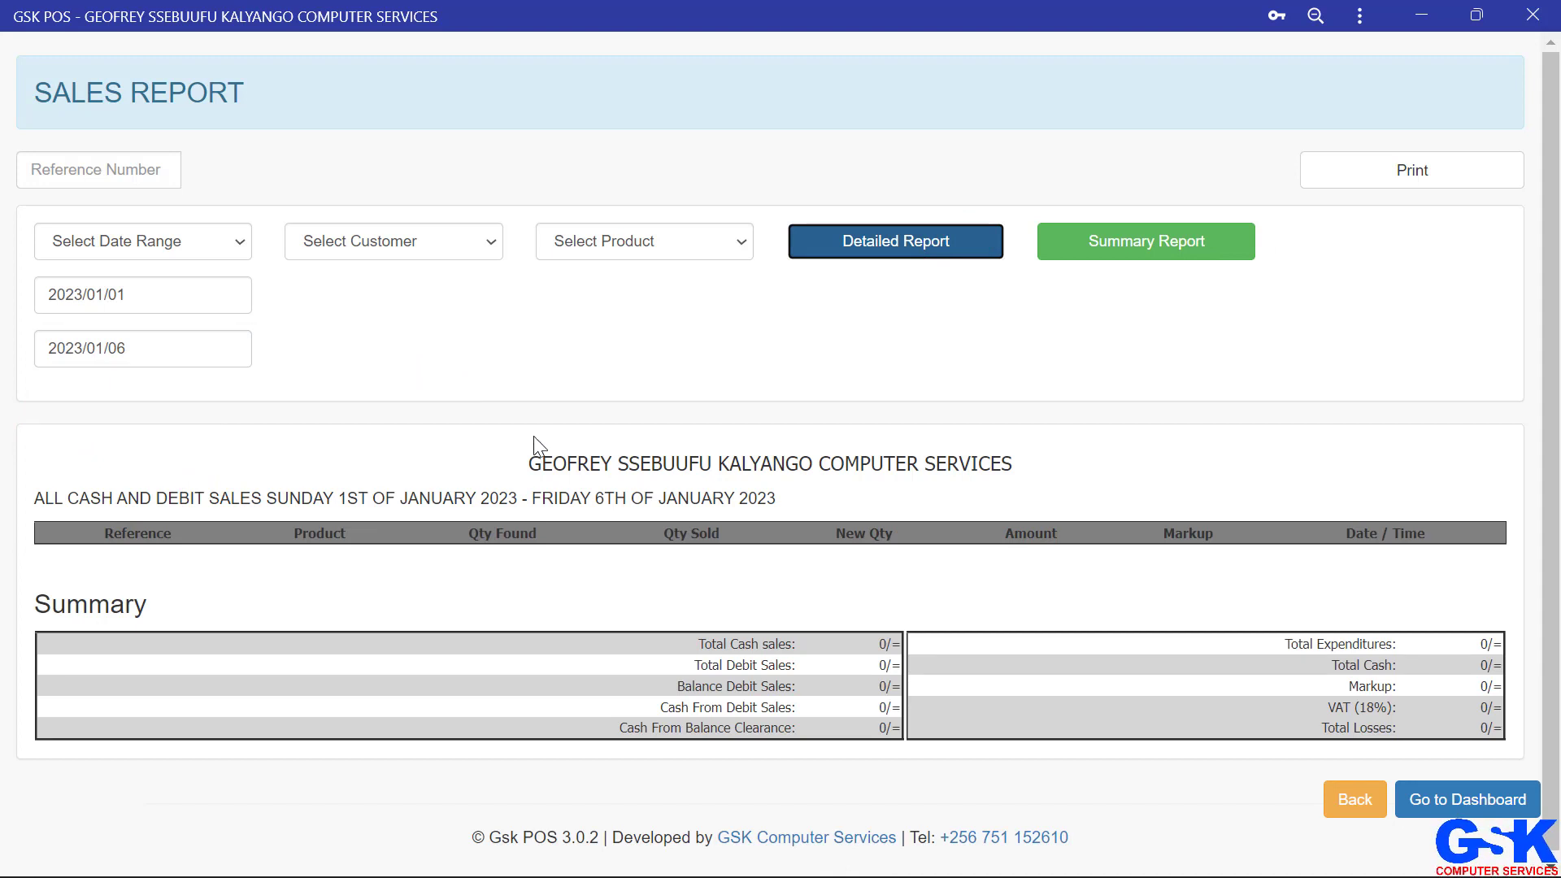
{"action": "left_click", "coordinate": [197, 335]}
{"action": "mouse_move", "coordinate": [1276, 874]}
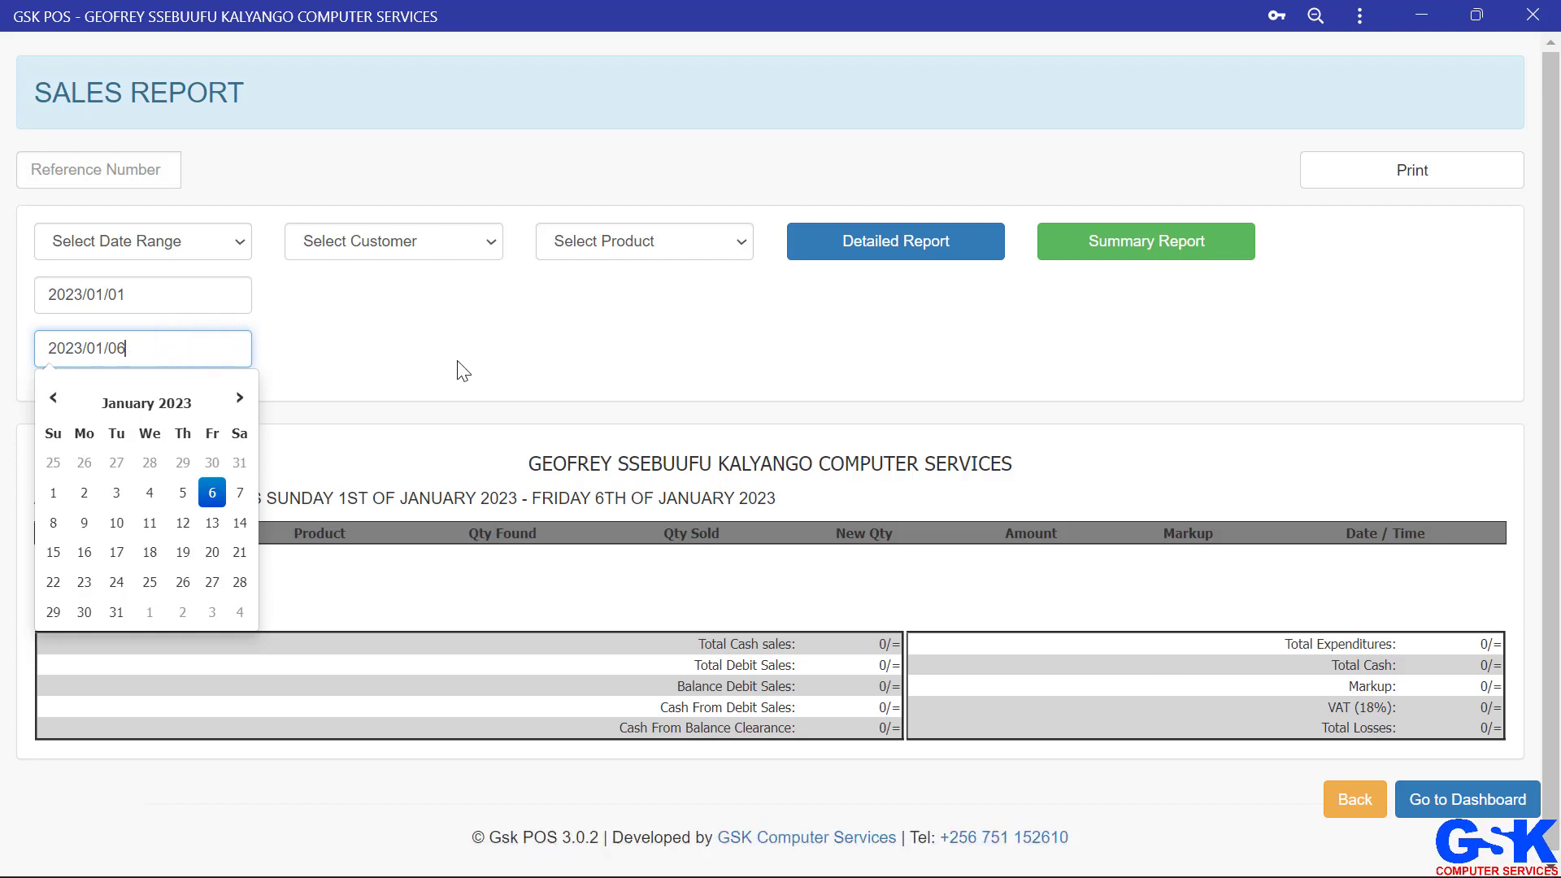
{"action": "double_click", "coordinate": [535, 326]}
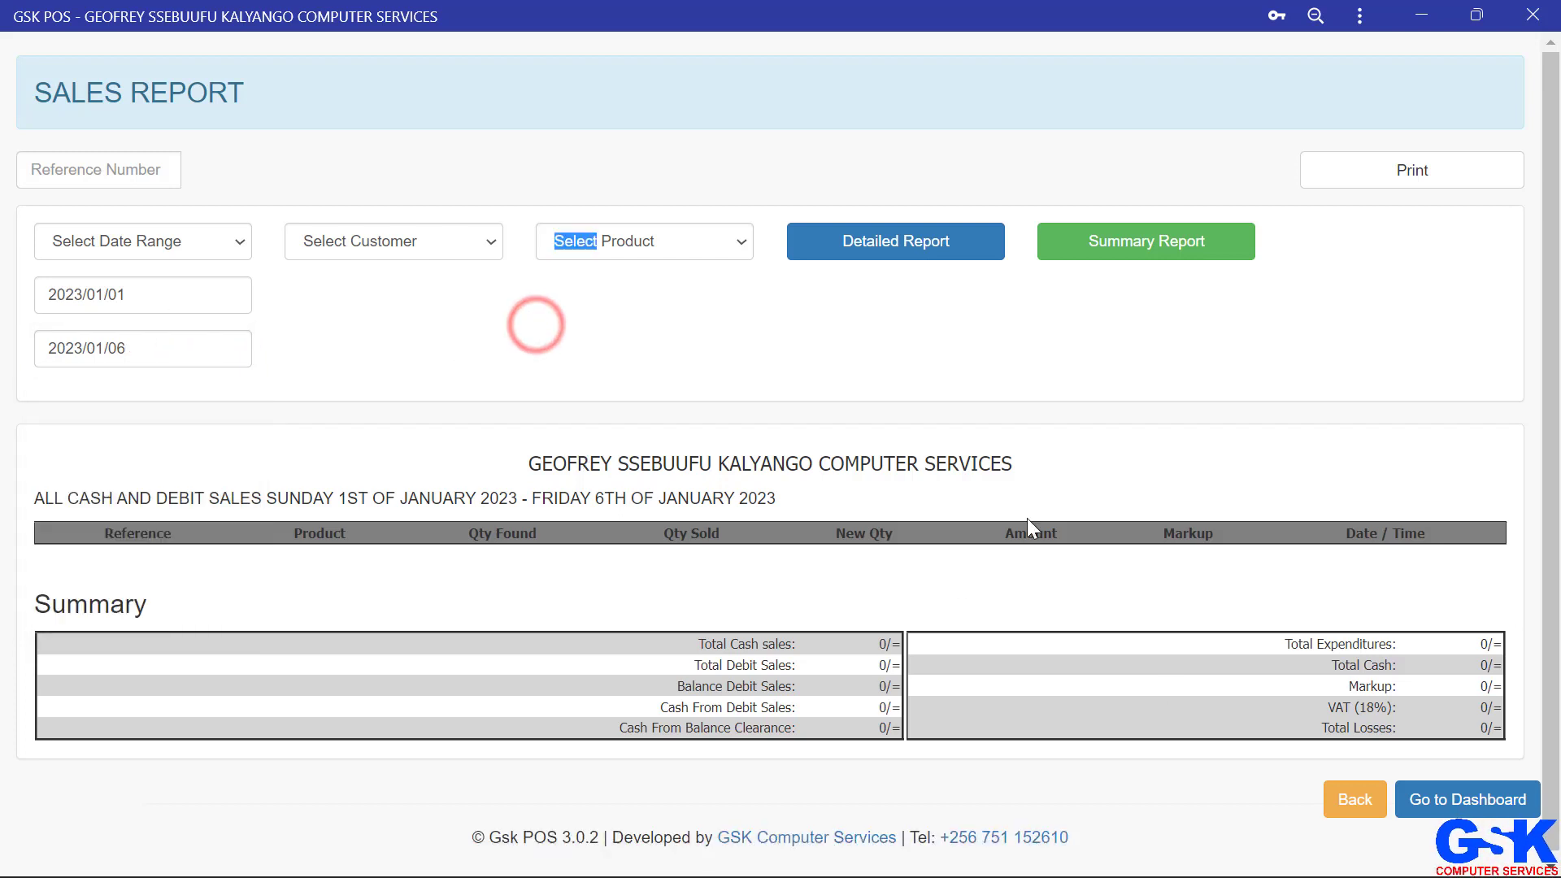
Step: Go back to reports and view the purchases report for today
{"action": "left_click", "coordinate": [1355, 815]}
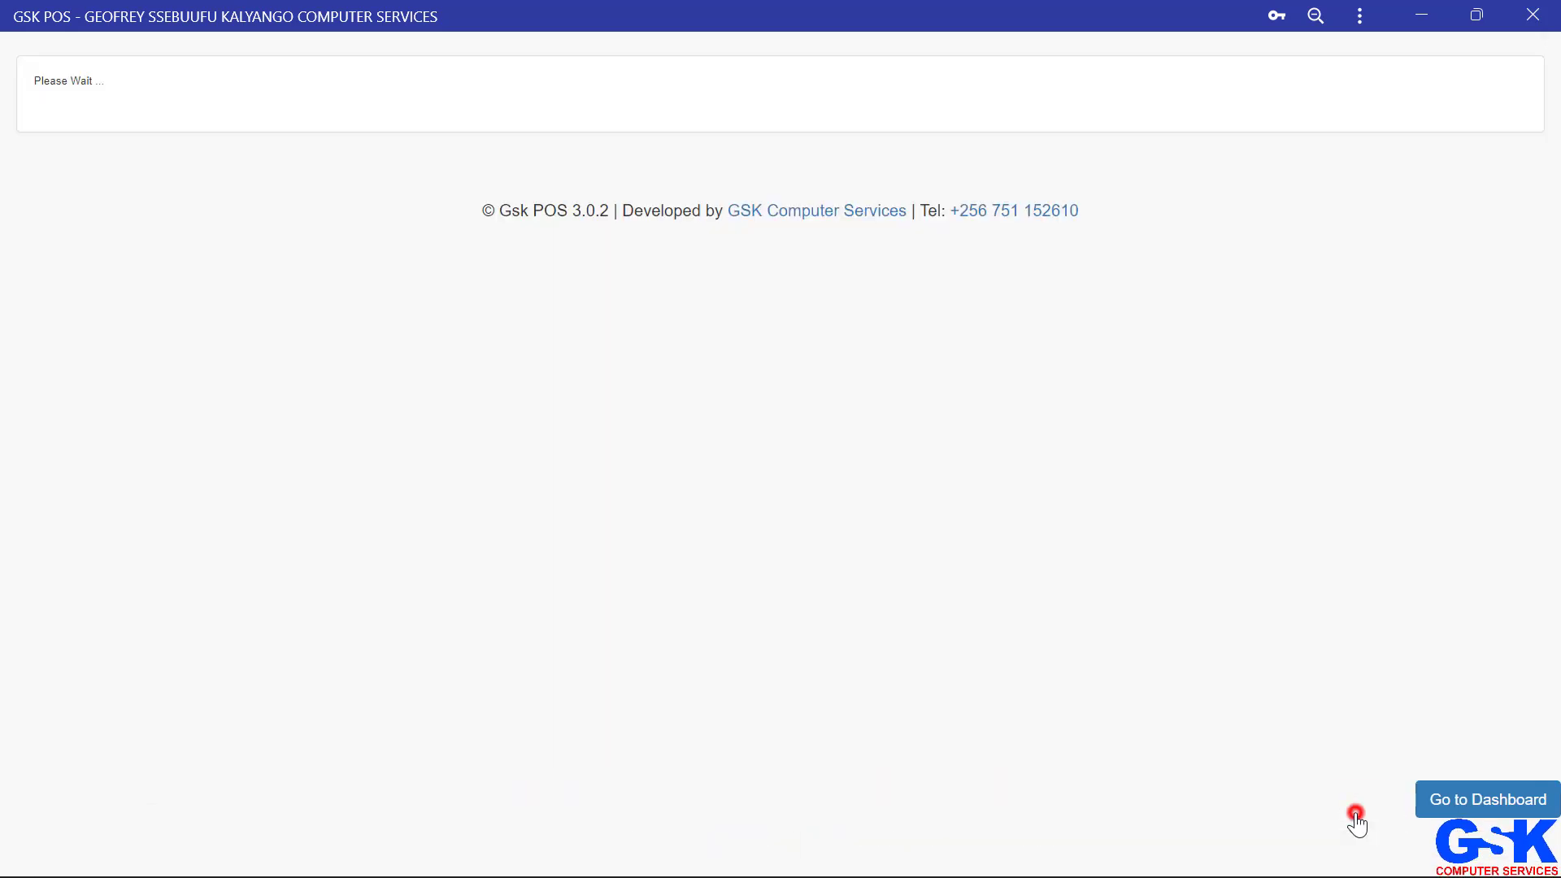
{"action": "left_click", "coordinate": [822, 282]}
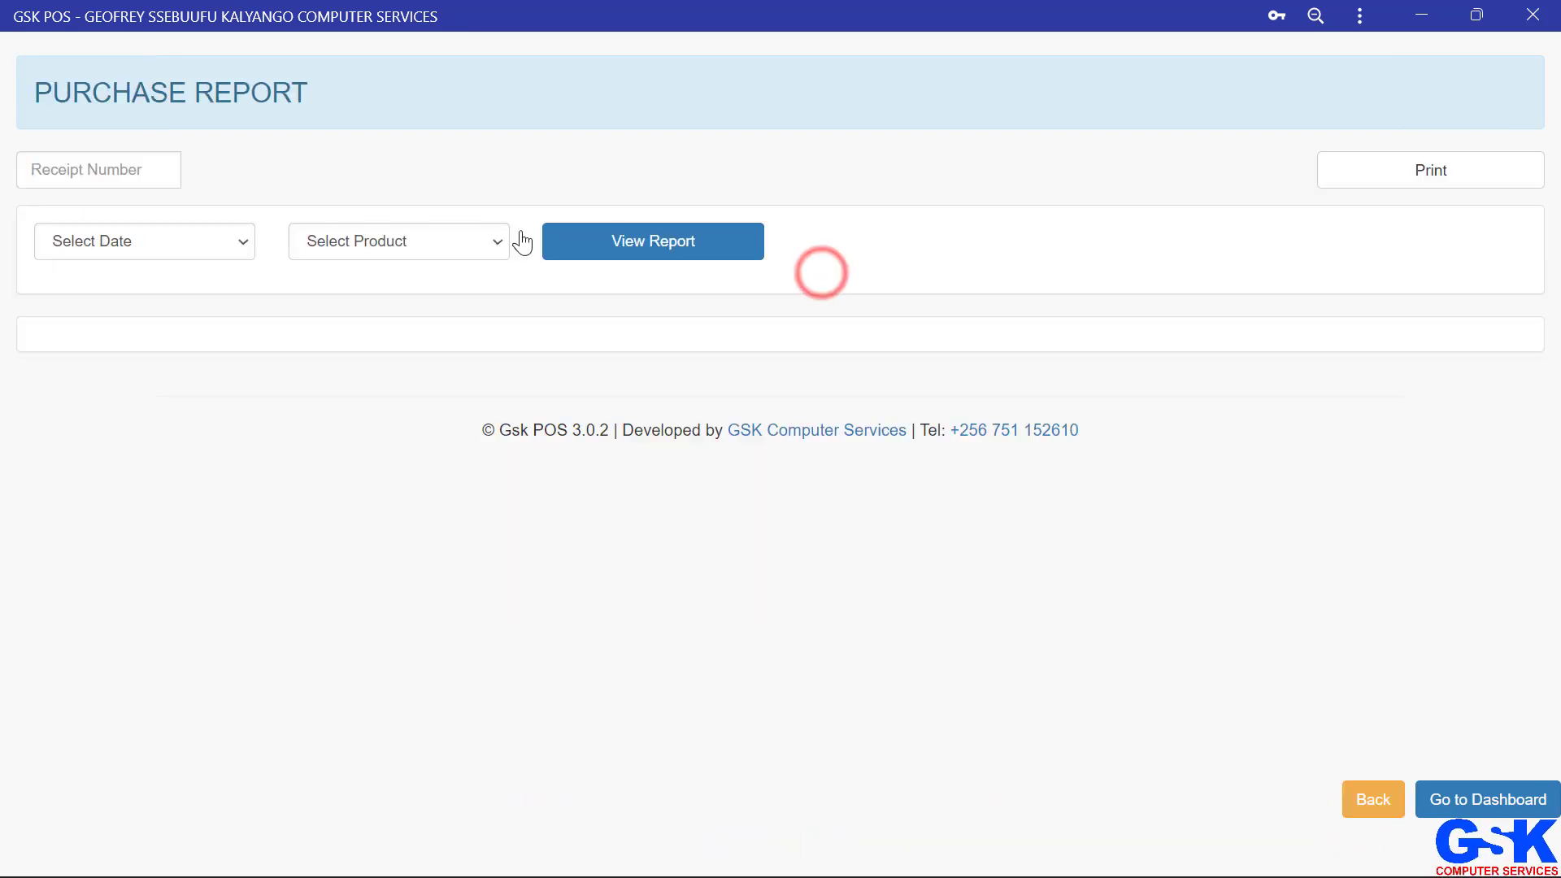
{"action": "left_click", "coordinate": [225, 239]}
{"action": "left_click", "coordinate": [154, 289]}
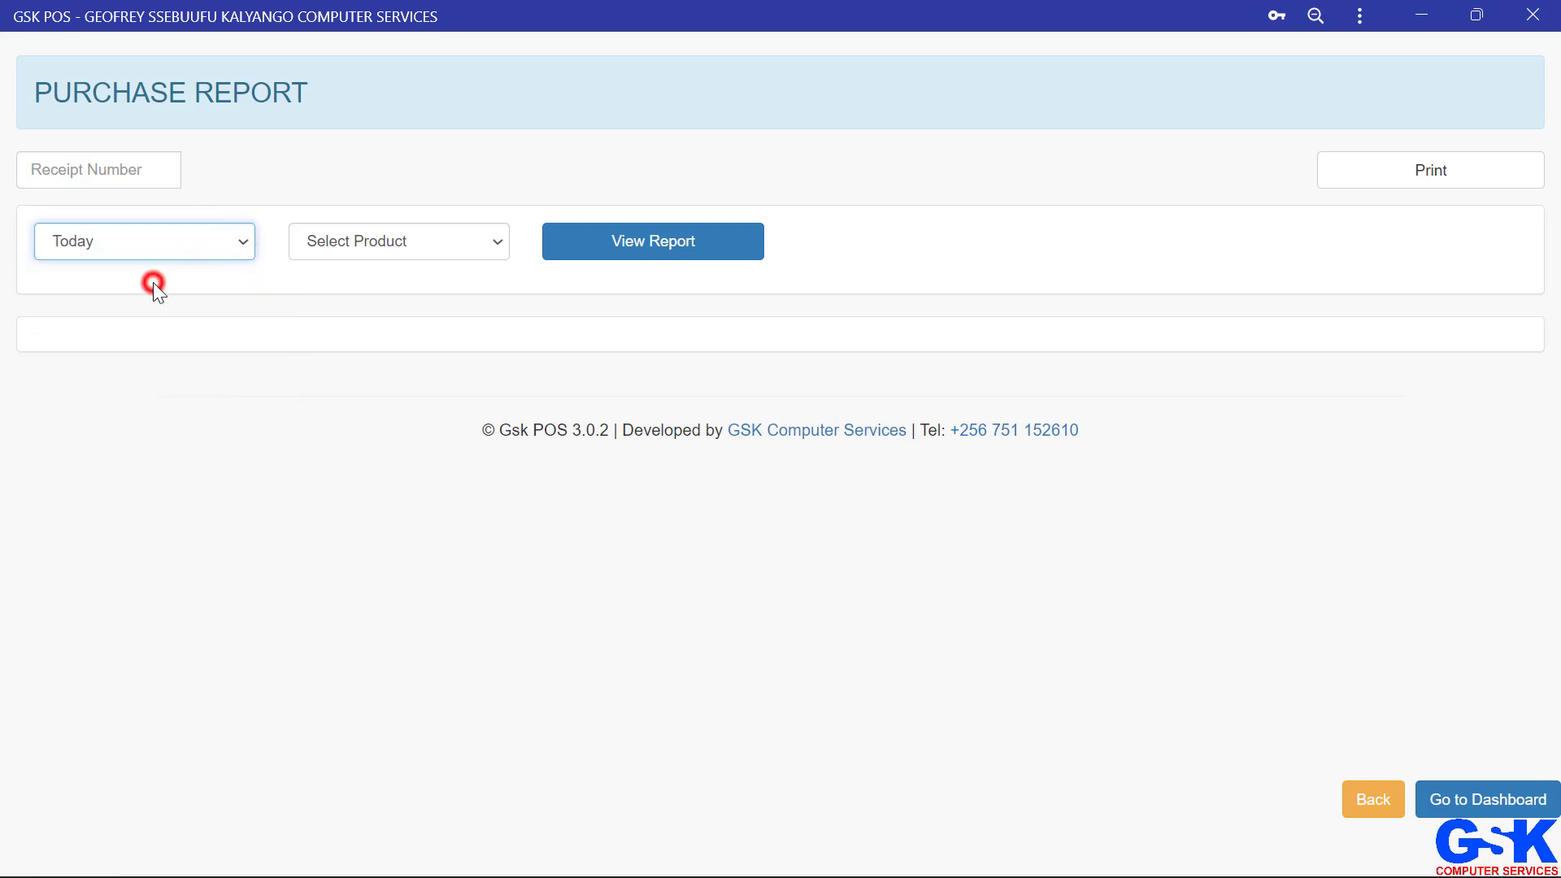
{"action": "left_click", "coordinate": [638, 244]}
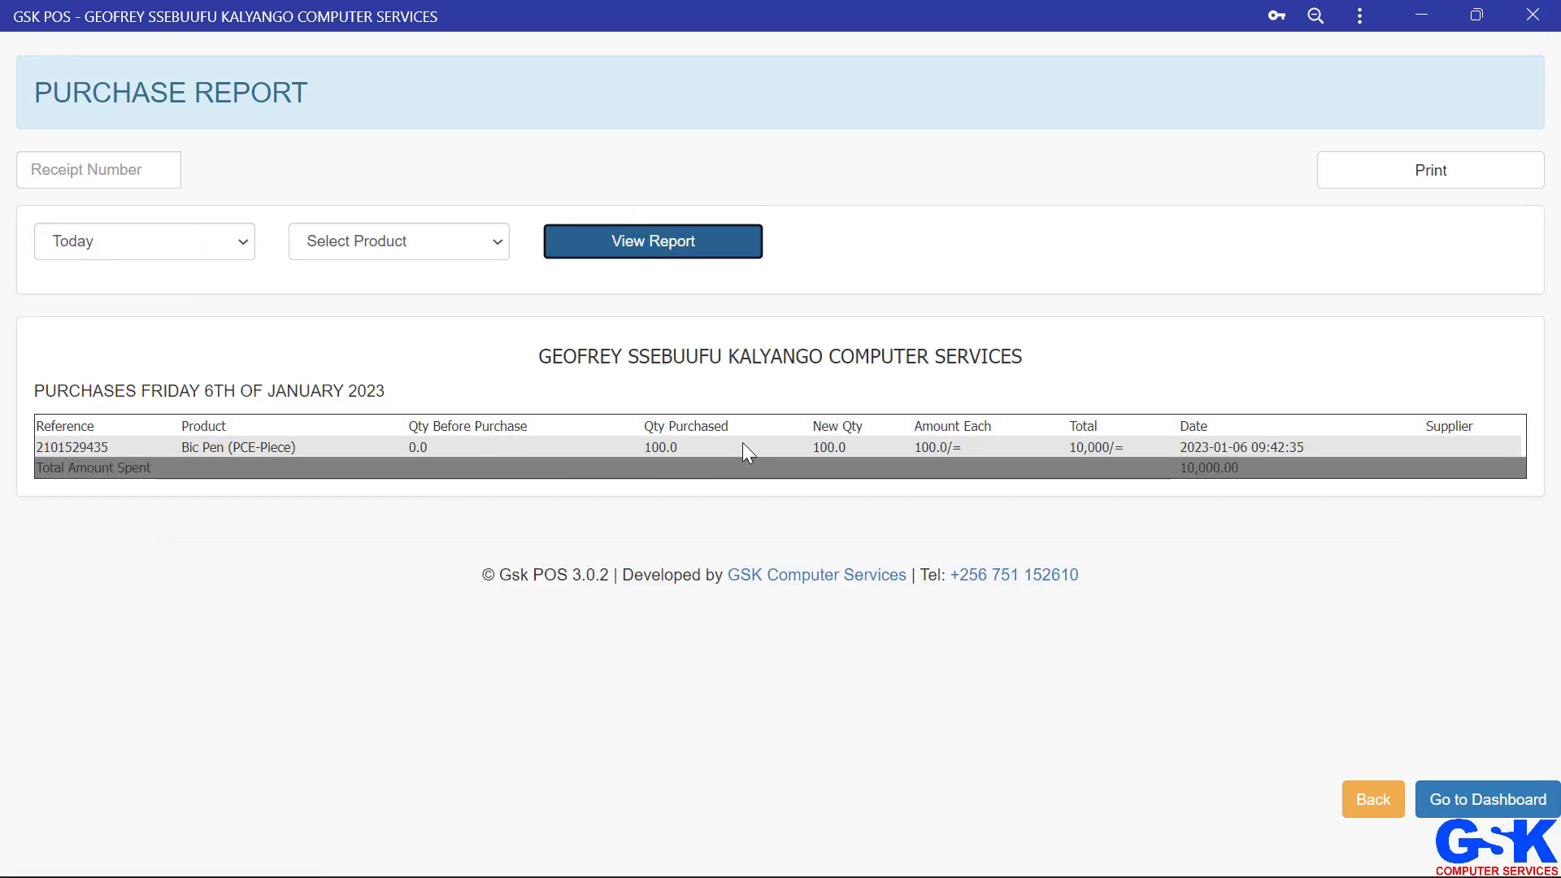
Step: Open the VAT report, view today's sales VAT, and go back to reports
{"action": "left_click", "coordinate": [1373, 799]}
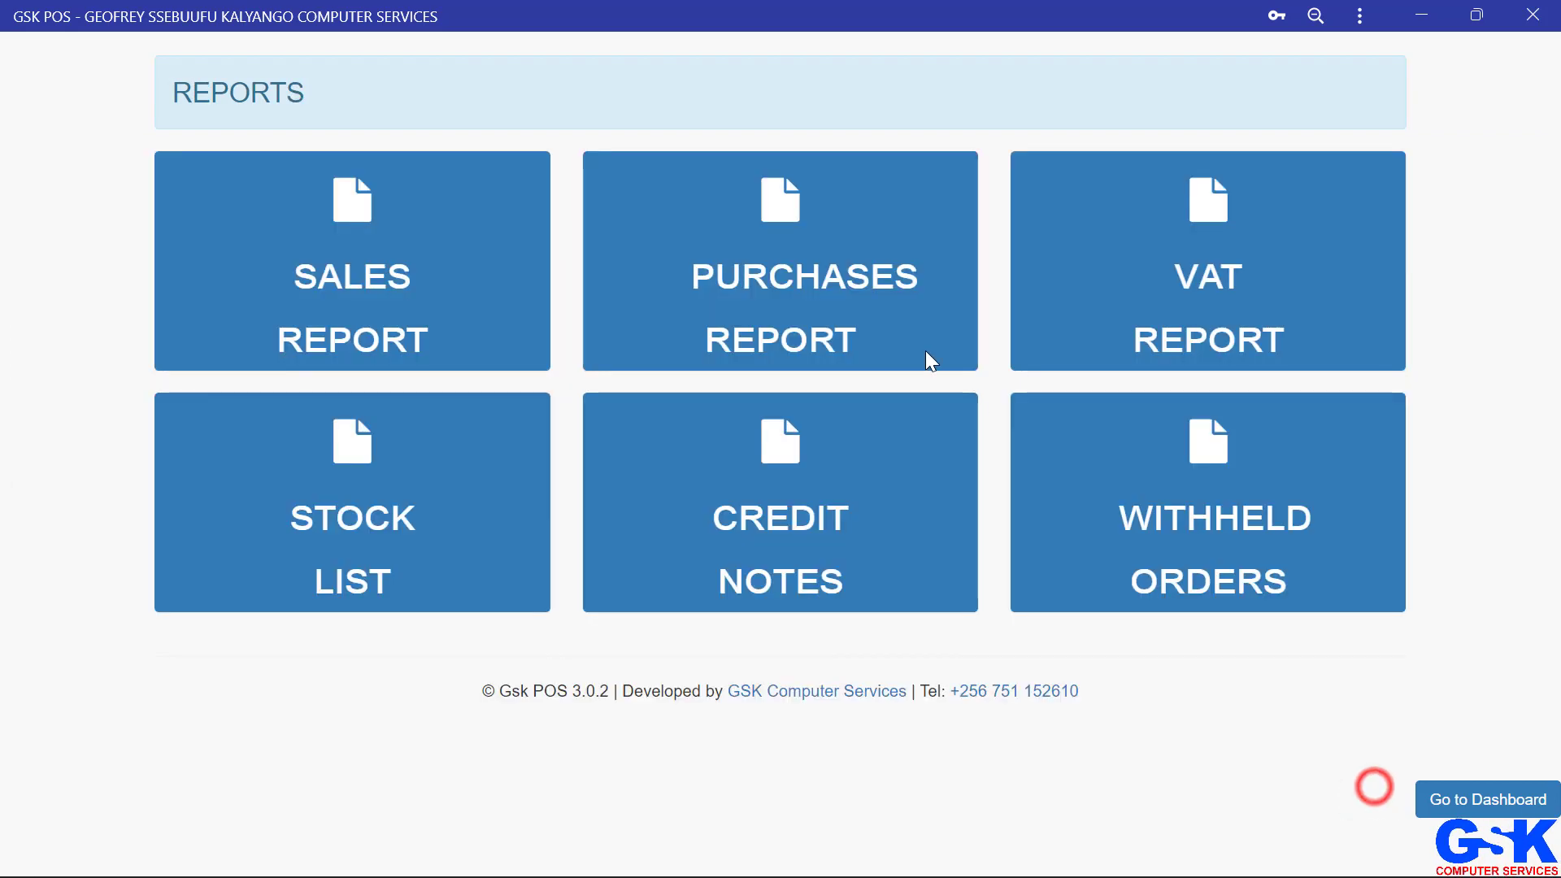
{"action": "left_click", "coordinate": [1275, 321]}
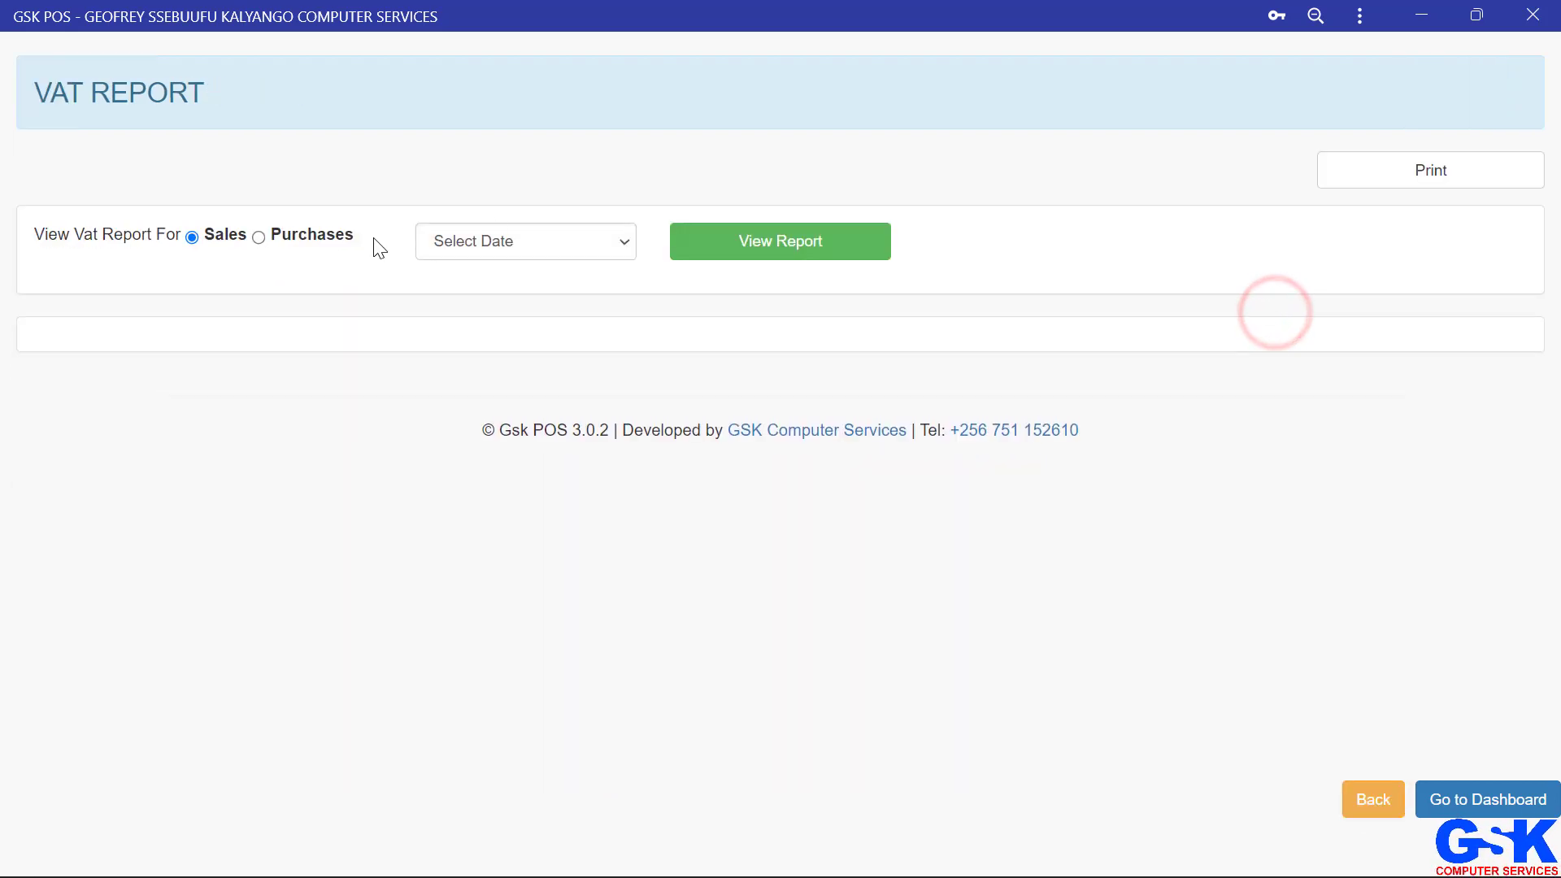
{"action": "left_click", "coordinate": [478, 247]}
{"action": "left_click", "coordinate": [480, 287]}
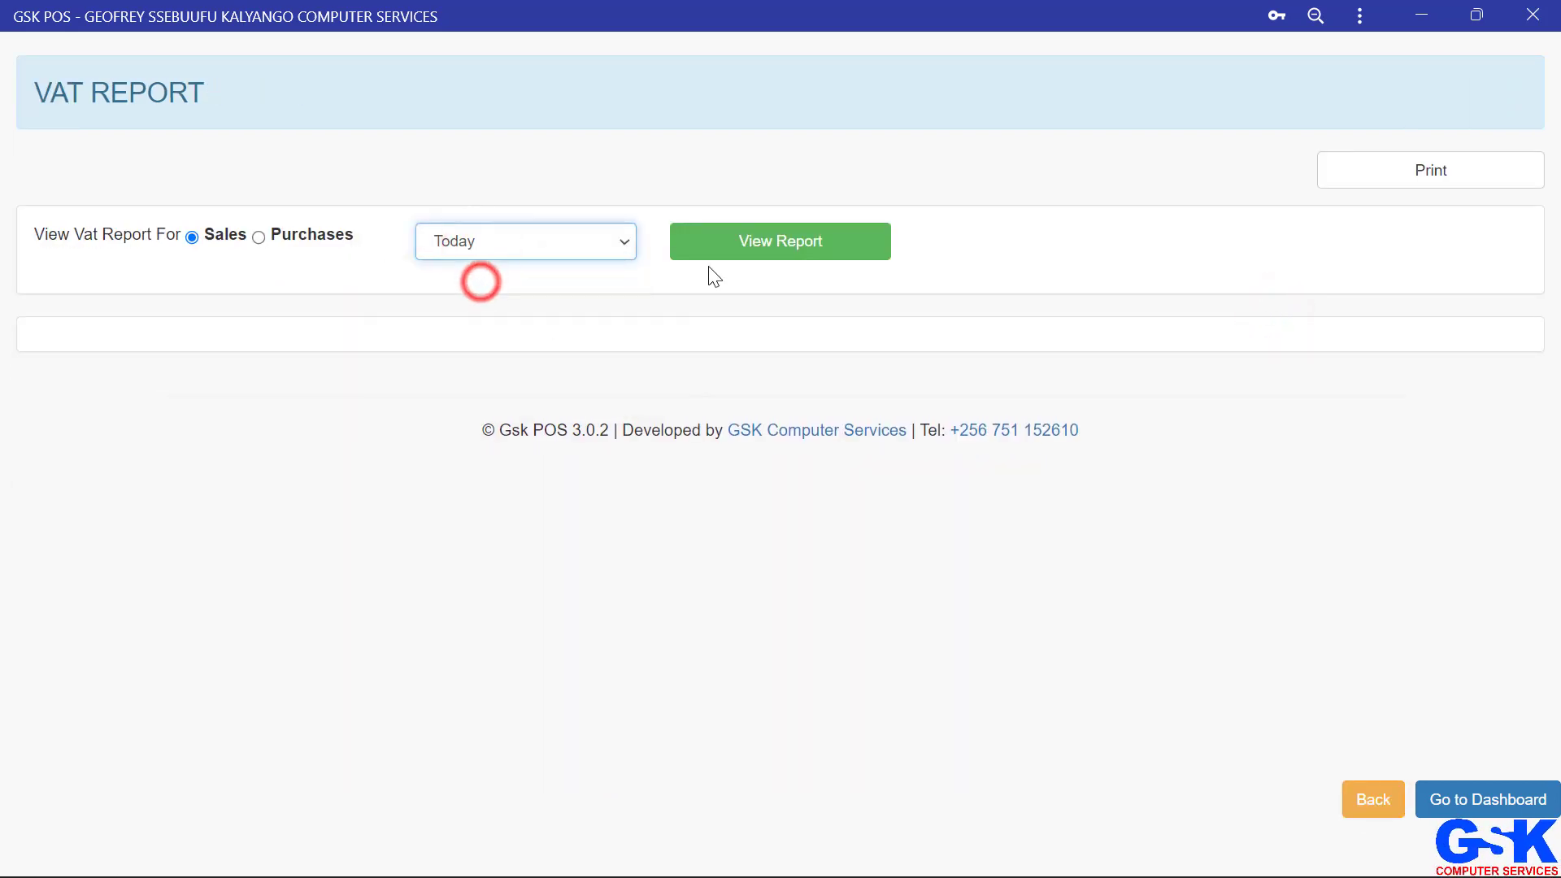
{"action": "left_click", "coordinate": [744, 260]}
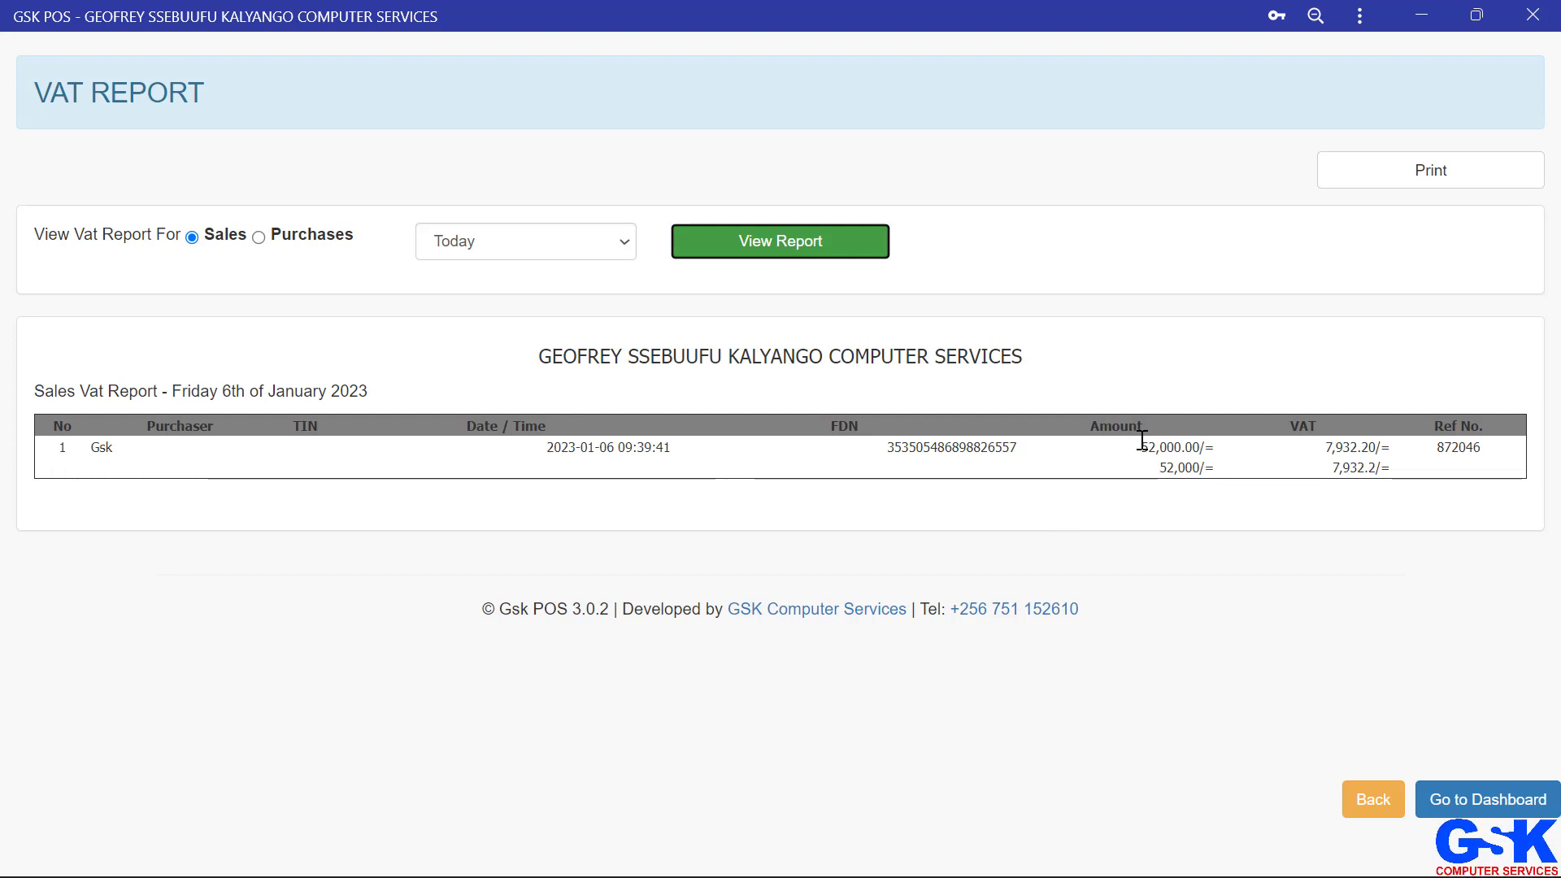
{"action": "left_click", "coordinate": [1373, 793]}
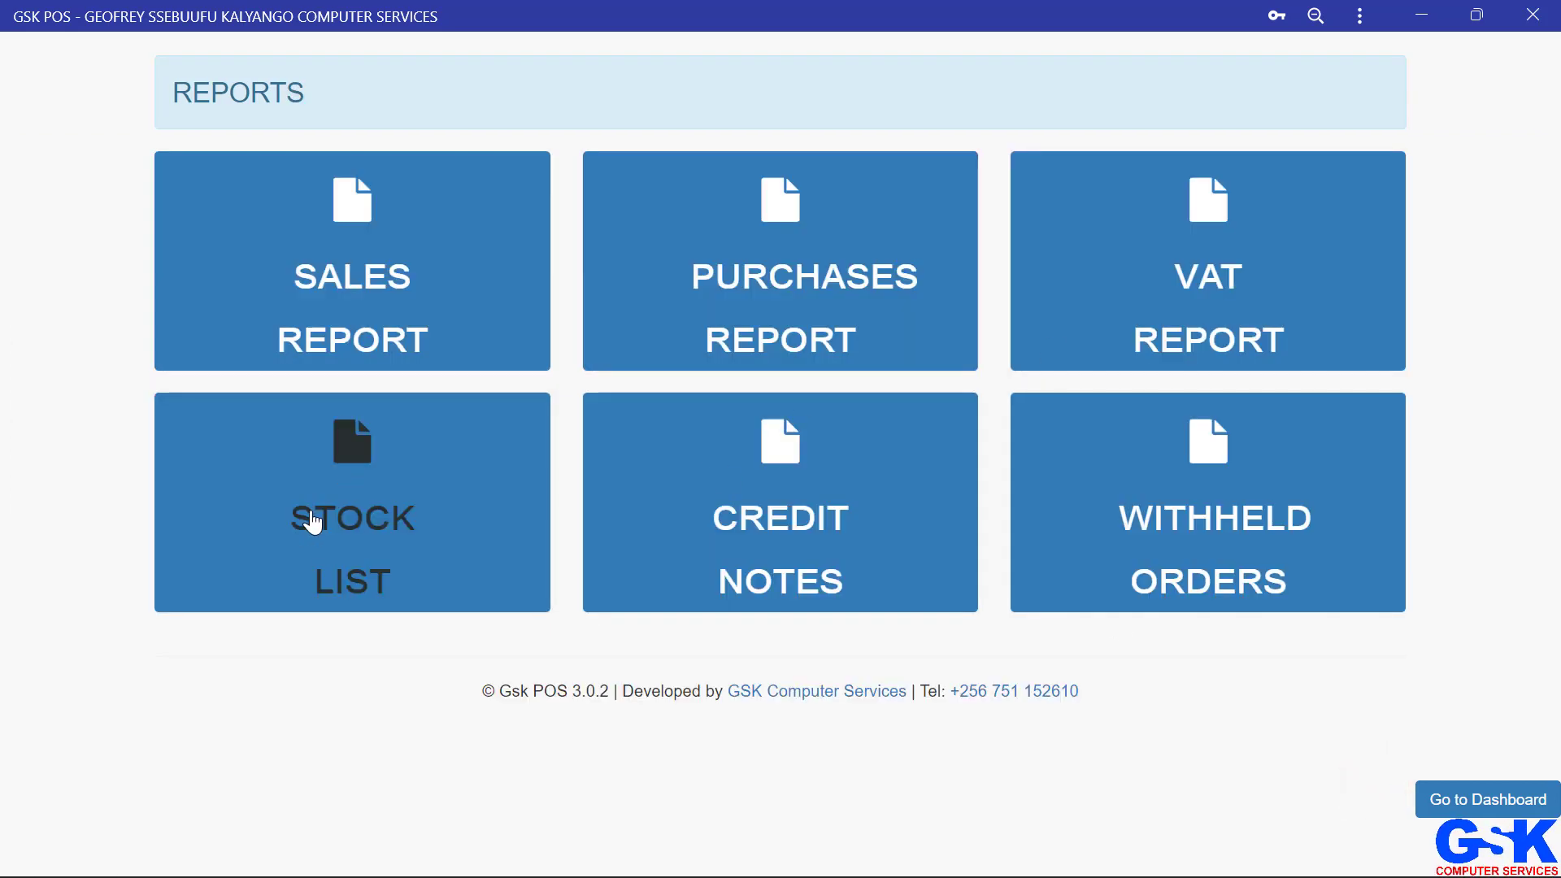
Step: Open the stock list report, scroll through the available stock, and go back to reports
{"action": "left_click", "coordinate": [309, 512]}
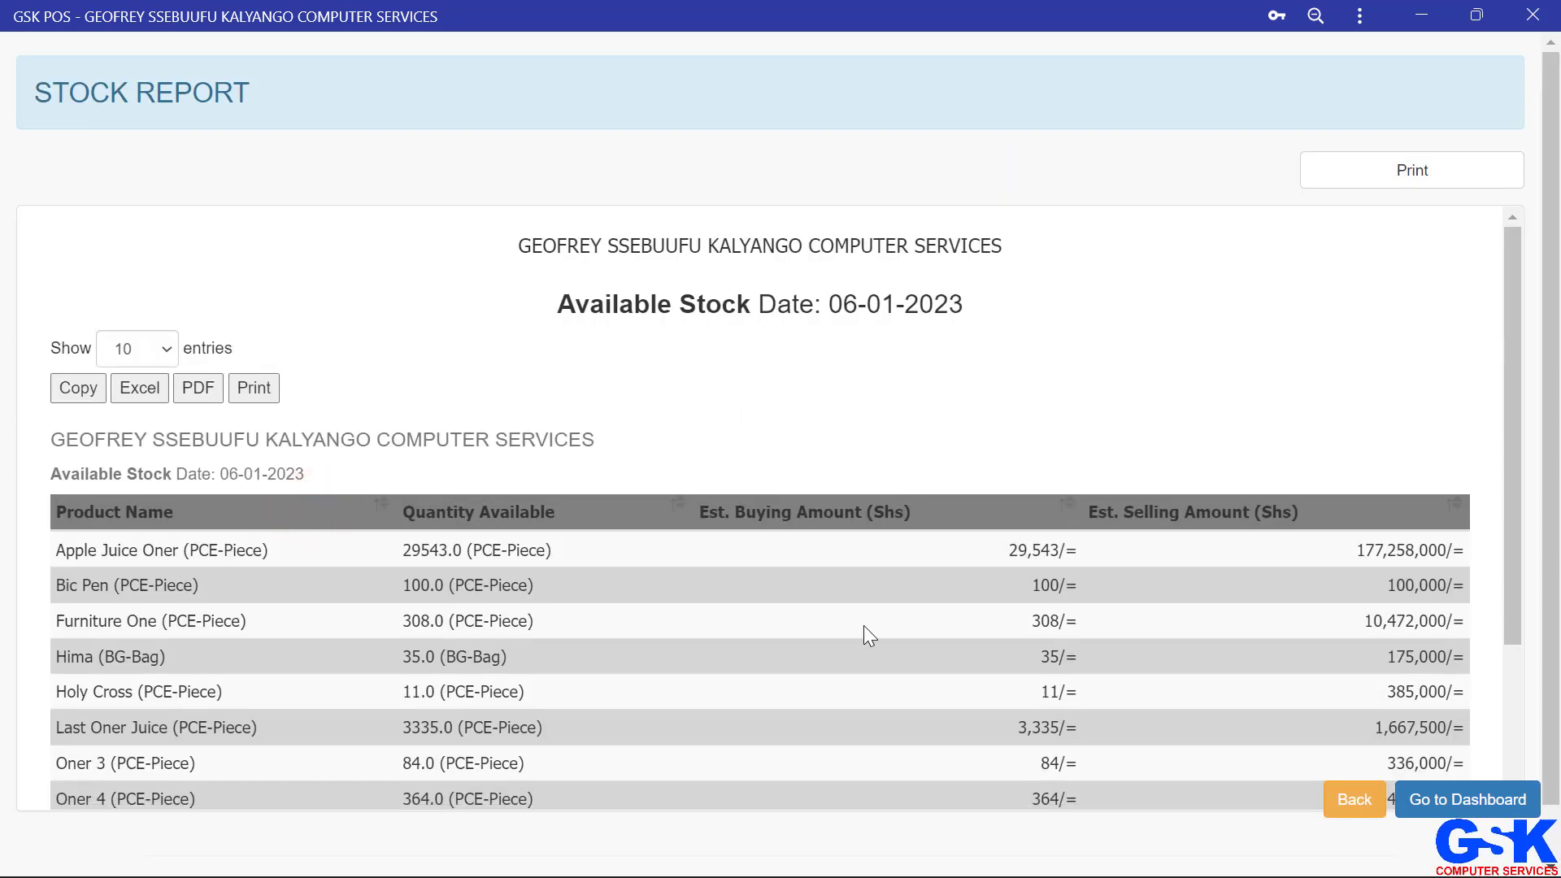
{"action": "scroll", "coordinate": [864, 627], "scroll_direction": "down", "scroll_amount": 3}
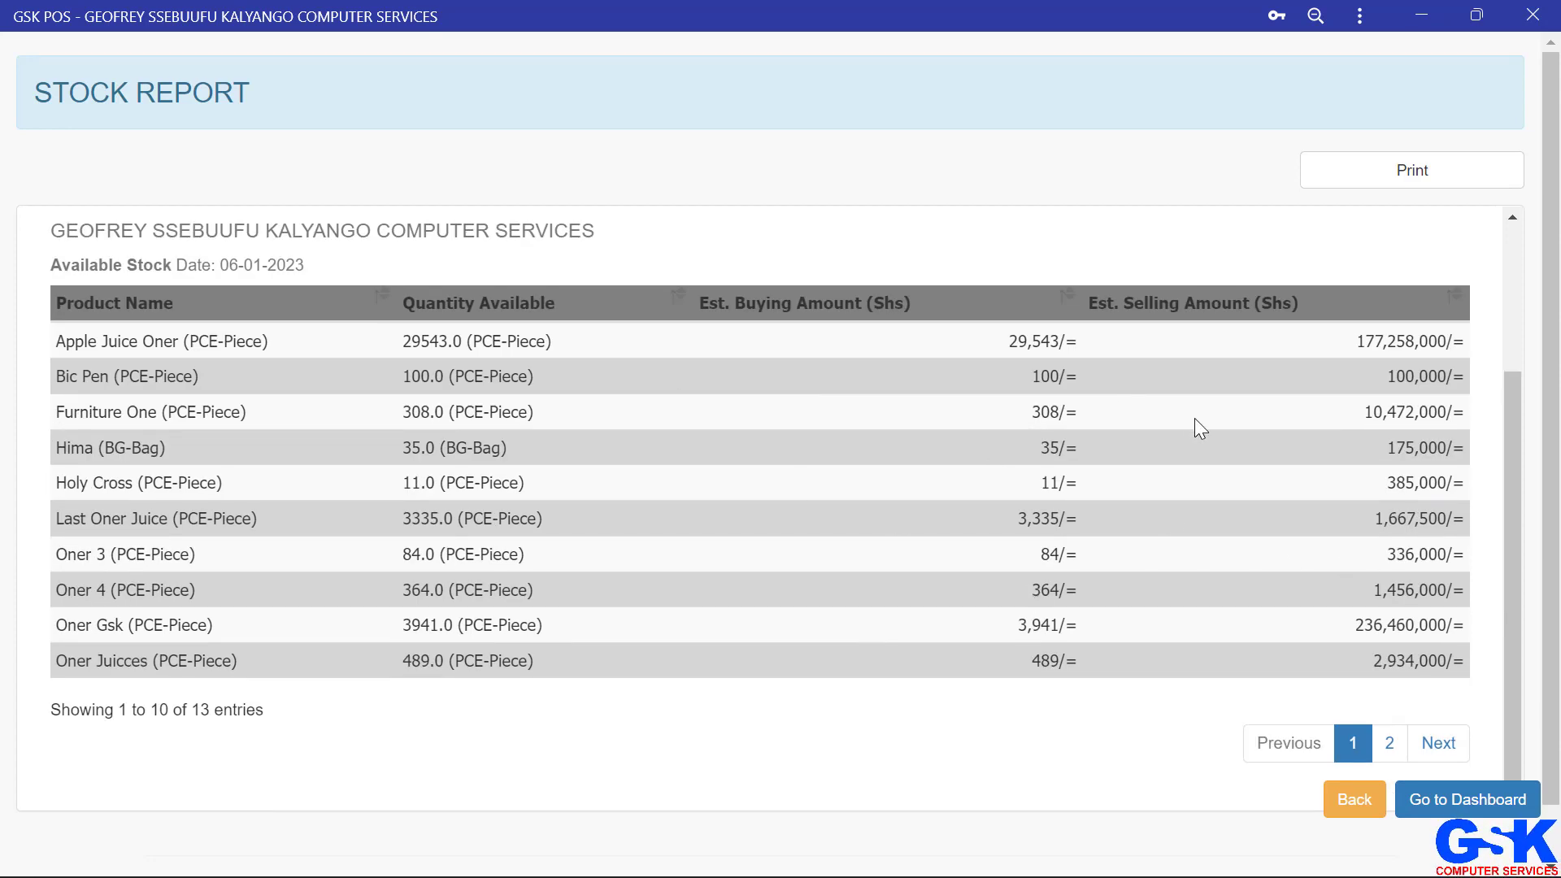
{"action": "scroll", "coordinate": [1195, 425], "scroll_direction": "down", "scroll_amount": 1}
{"action": "scroll", "coordinate": [1193, 417], "scroll_direction": "up", "scroll_amount": 3}
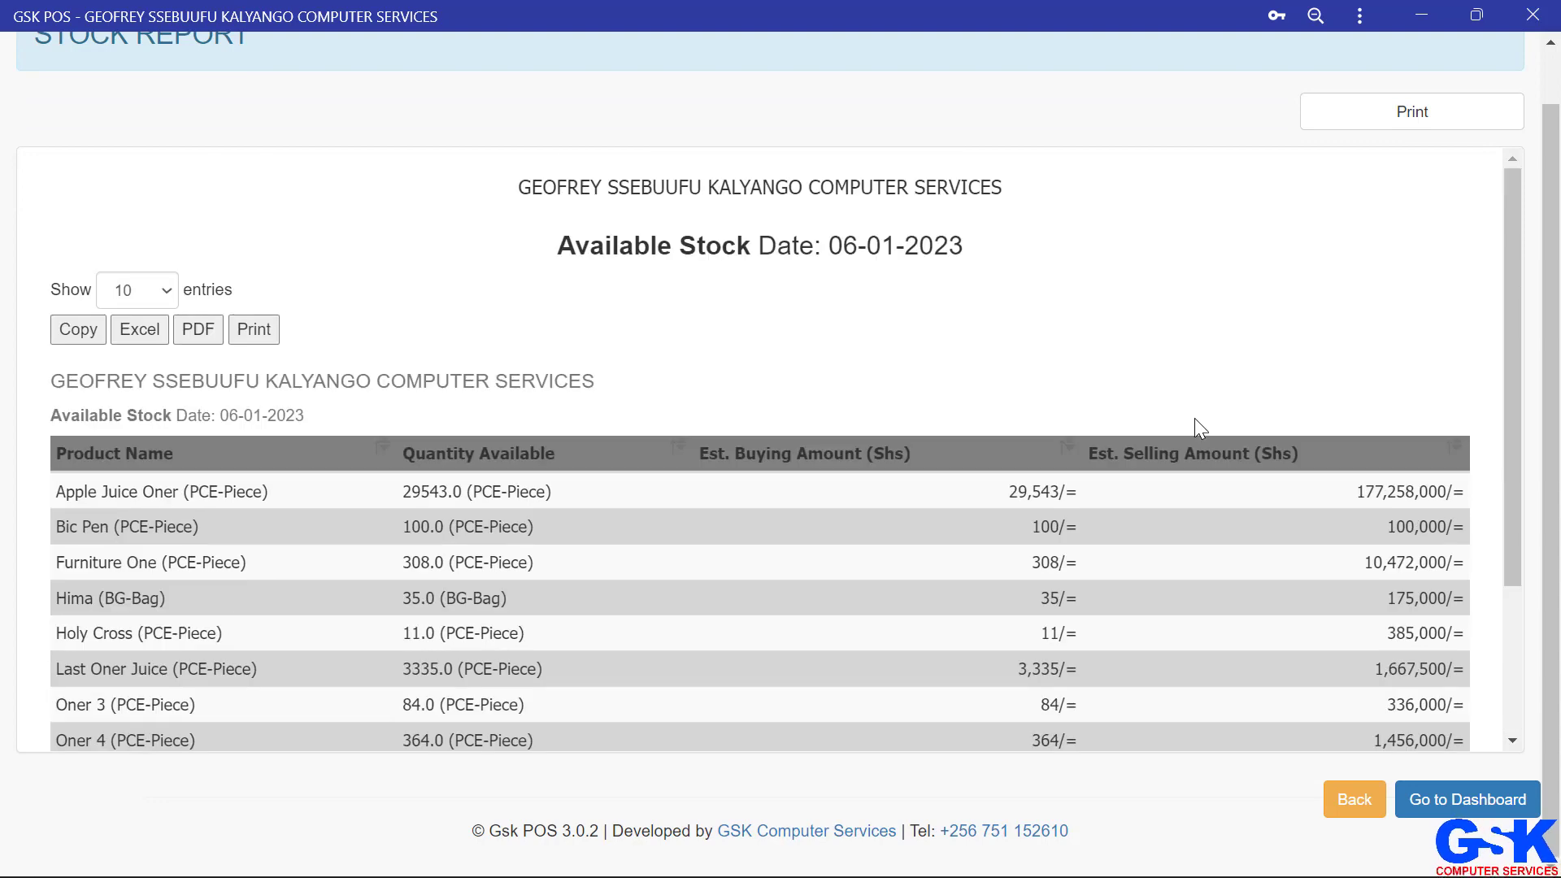
{"action": "left_click", "coordinate": [1344, 793]}
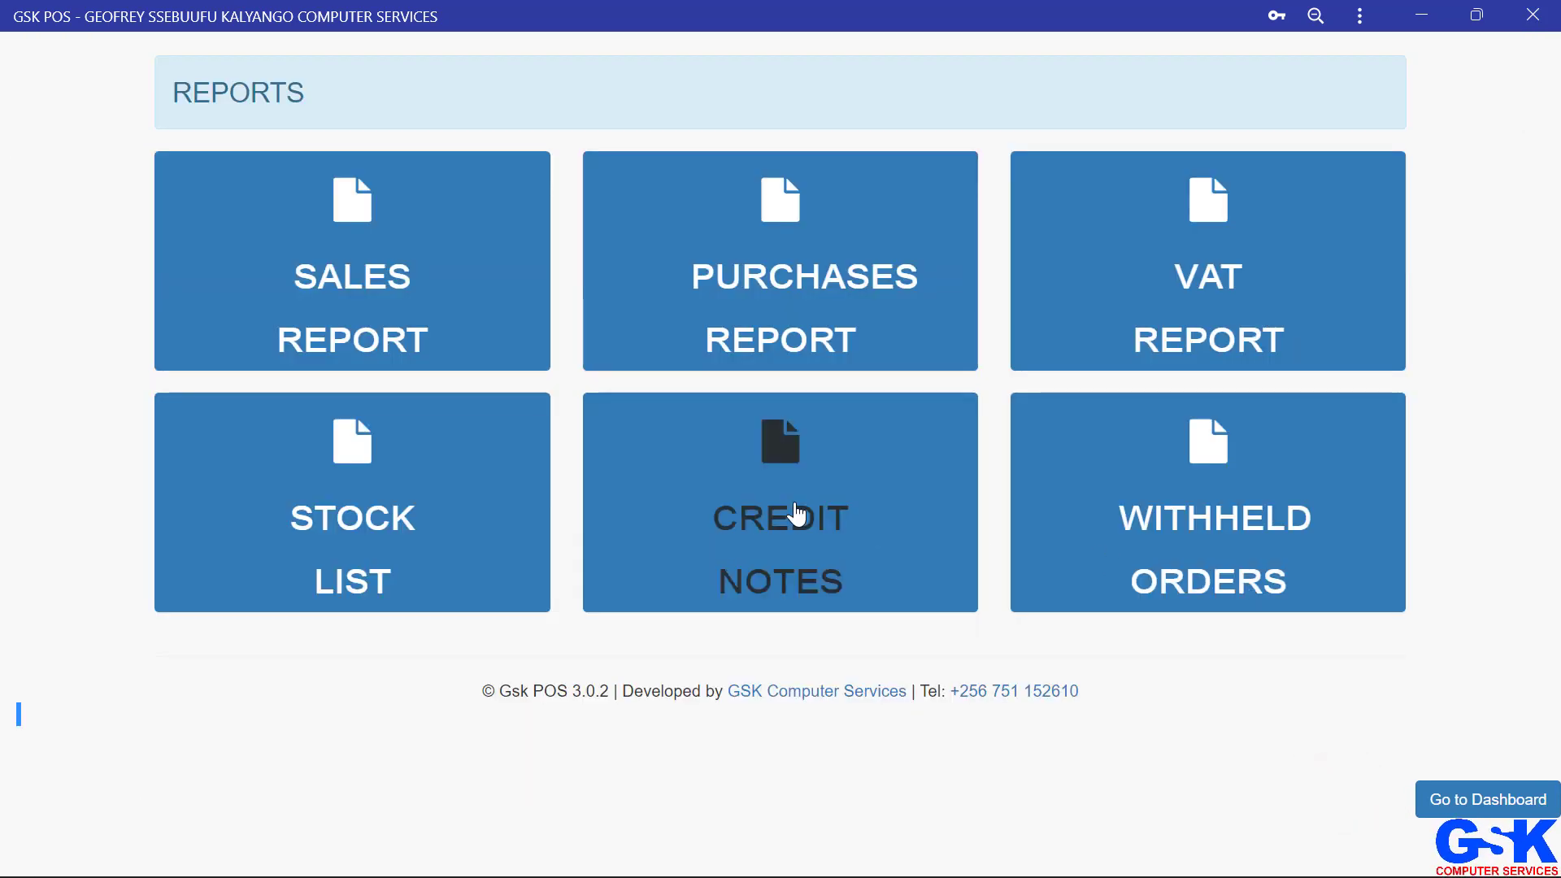
Step: Open the credit notes report for today and go back to reports
{"action": "left_click", "coordinate": [796, 513]}
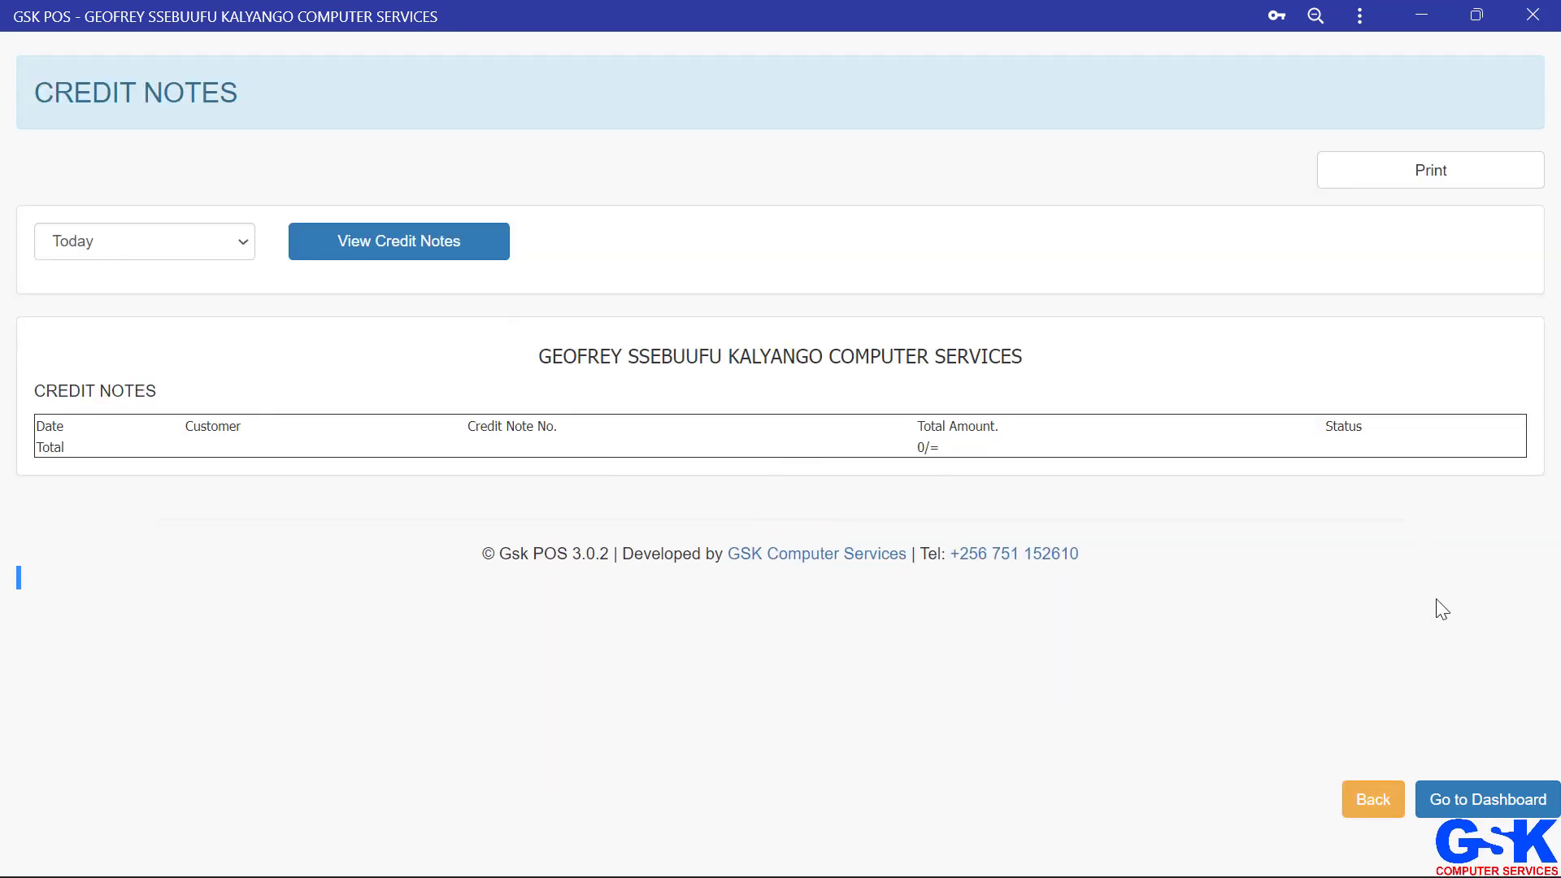
{"action": "left_click", "coordinate": [1380, 807]}
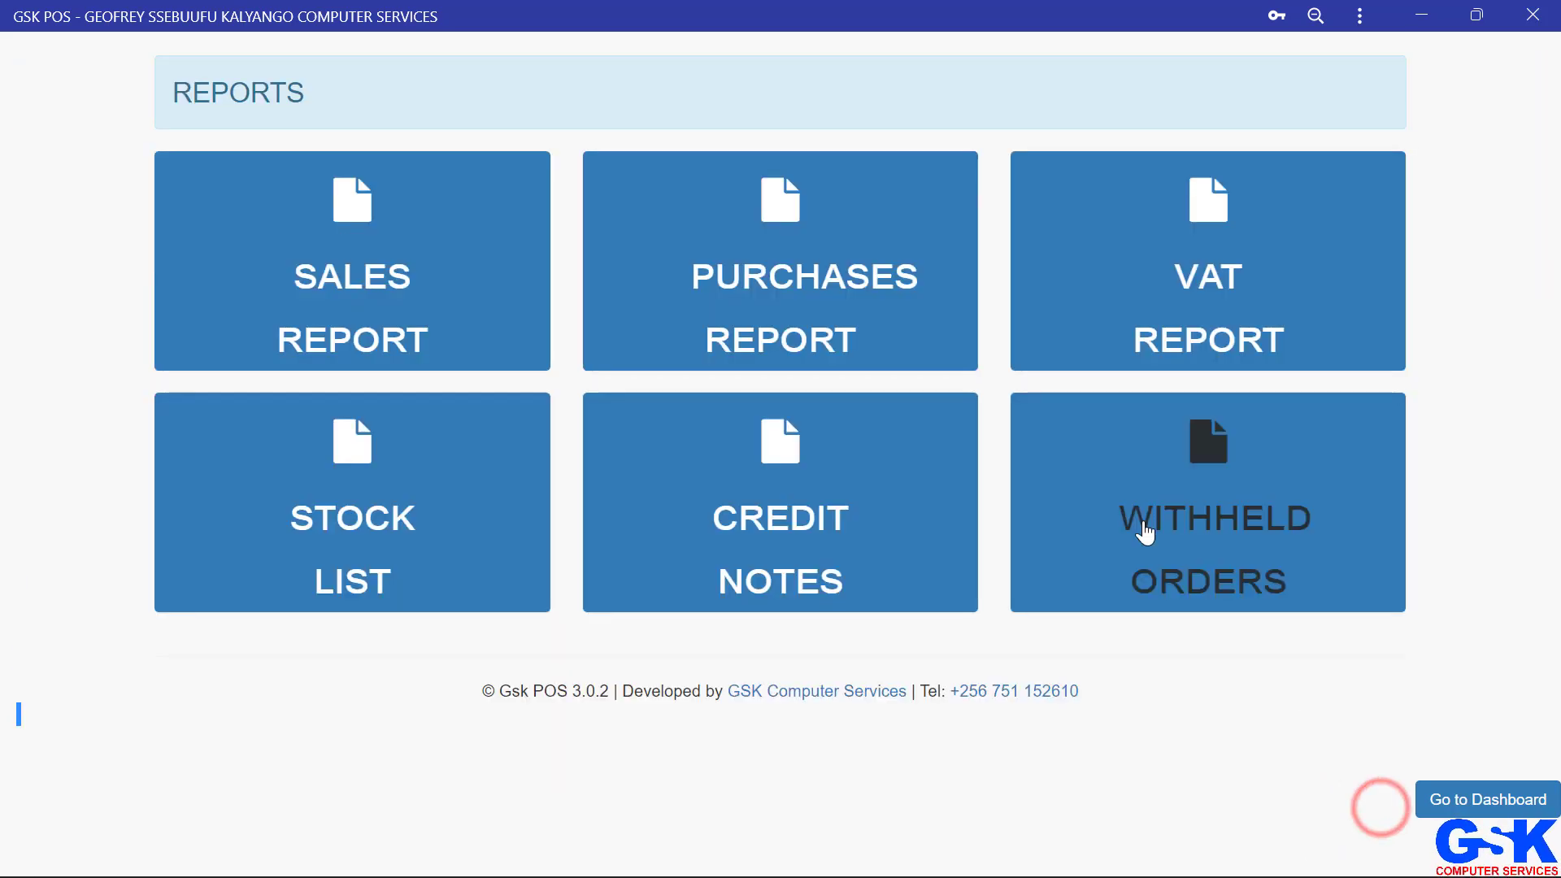
Step: Open the withheld orders report, choose the Select Date option, view withheld orders, and go back to reports
{"action": "left_click", "coordinate": [1227, 488]}
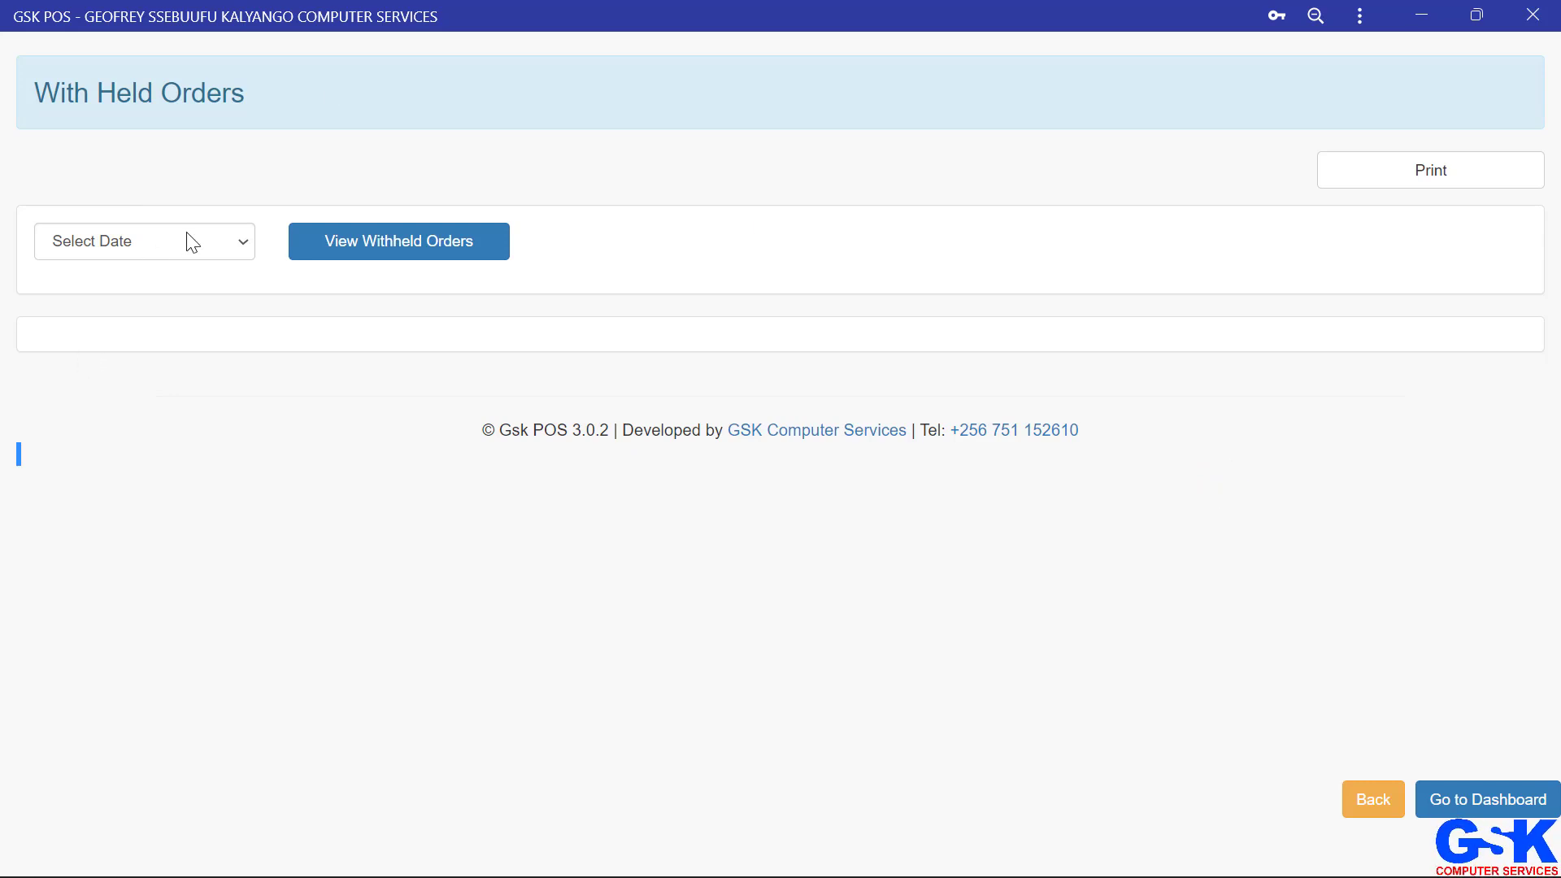
{"action": "left_click", "coordinate": [205, 248]}
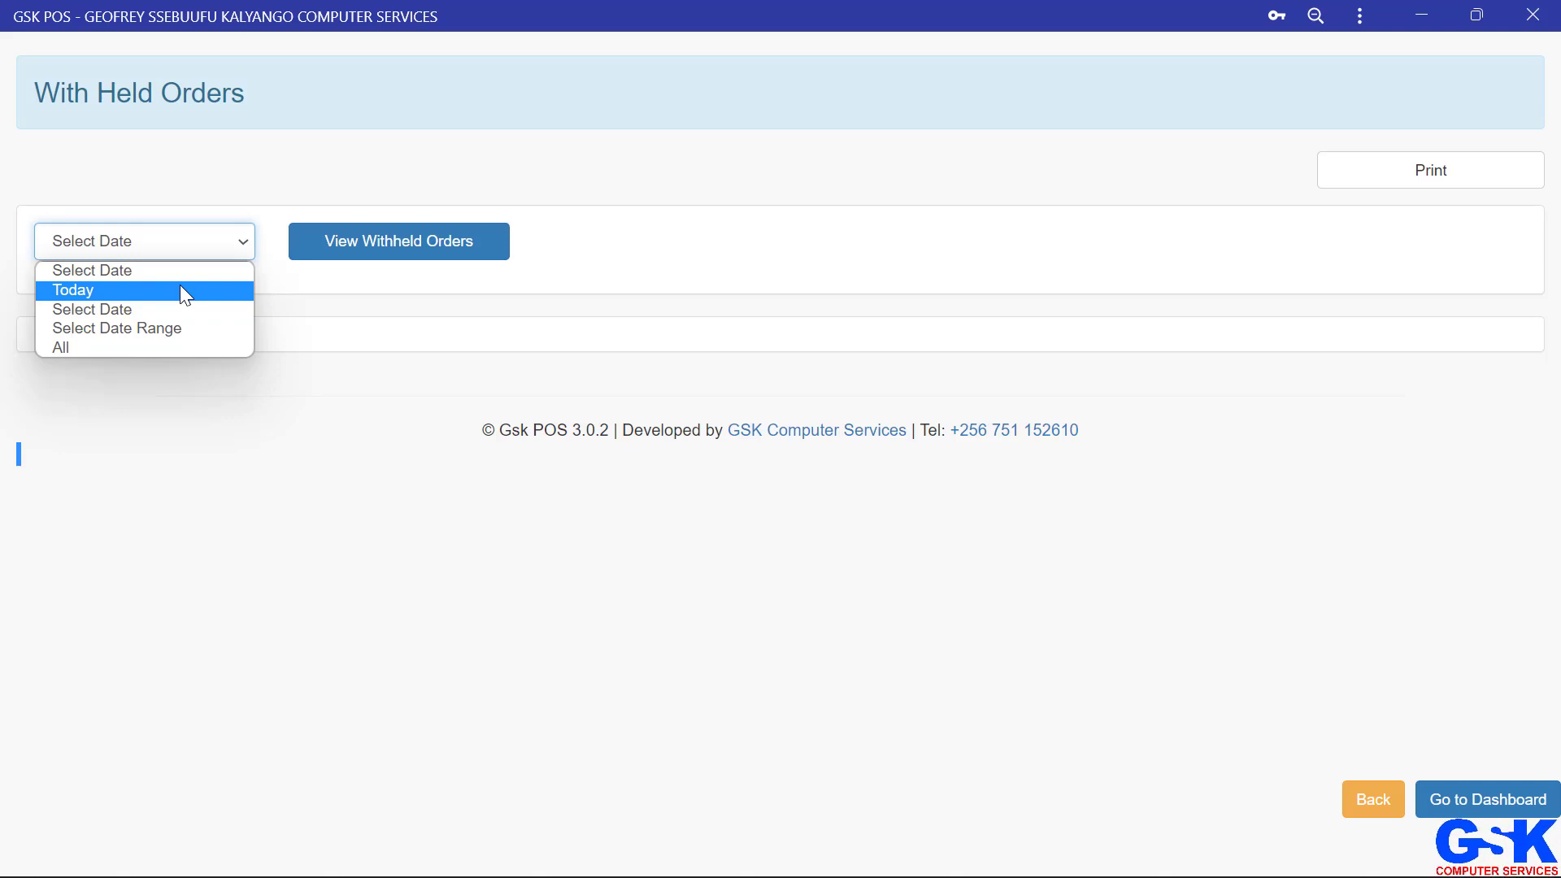
{"action": "left_click", "coordinate": [647, 374]}
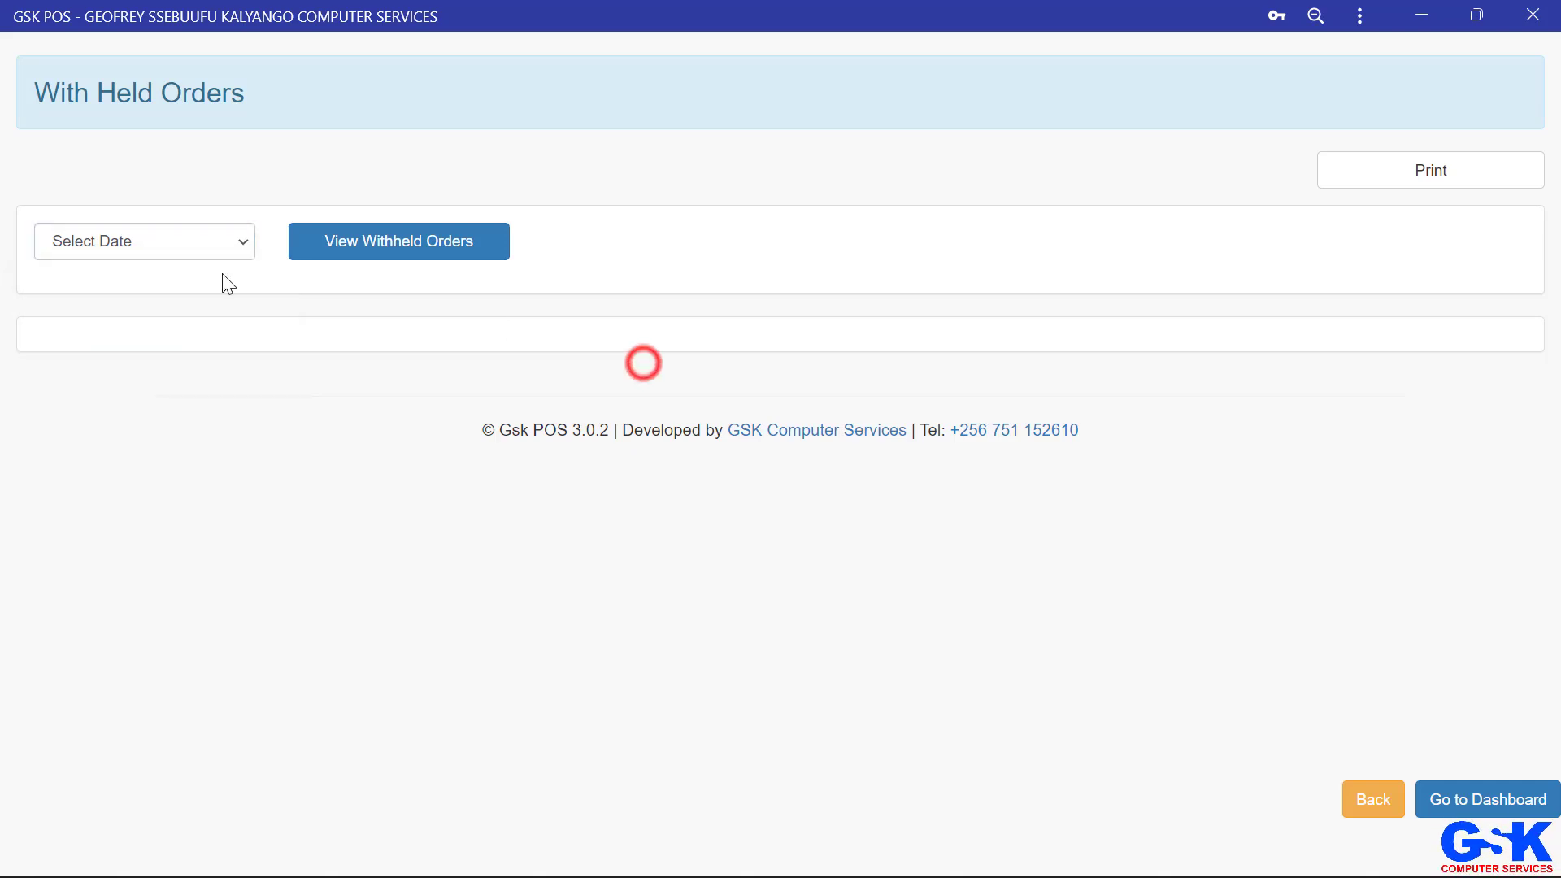
{"action": "left_click", "coordinate": [154, 258]}
{"action": "left_click", "coordinate": [122, 310]}
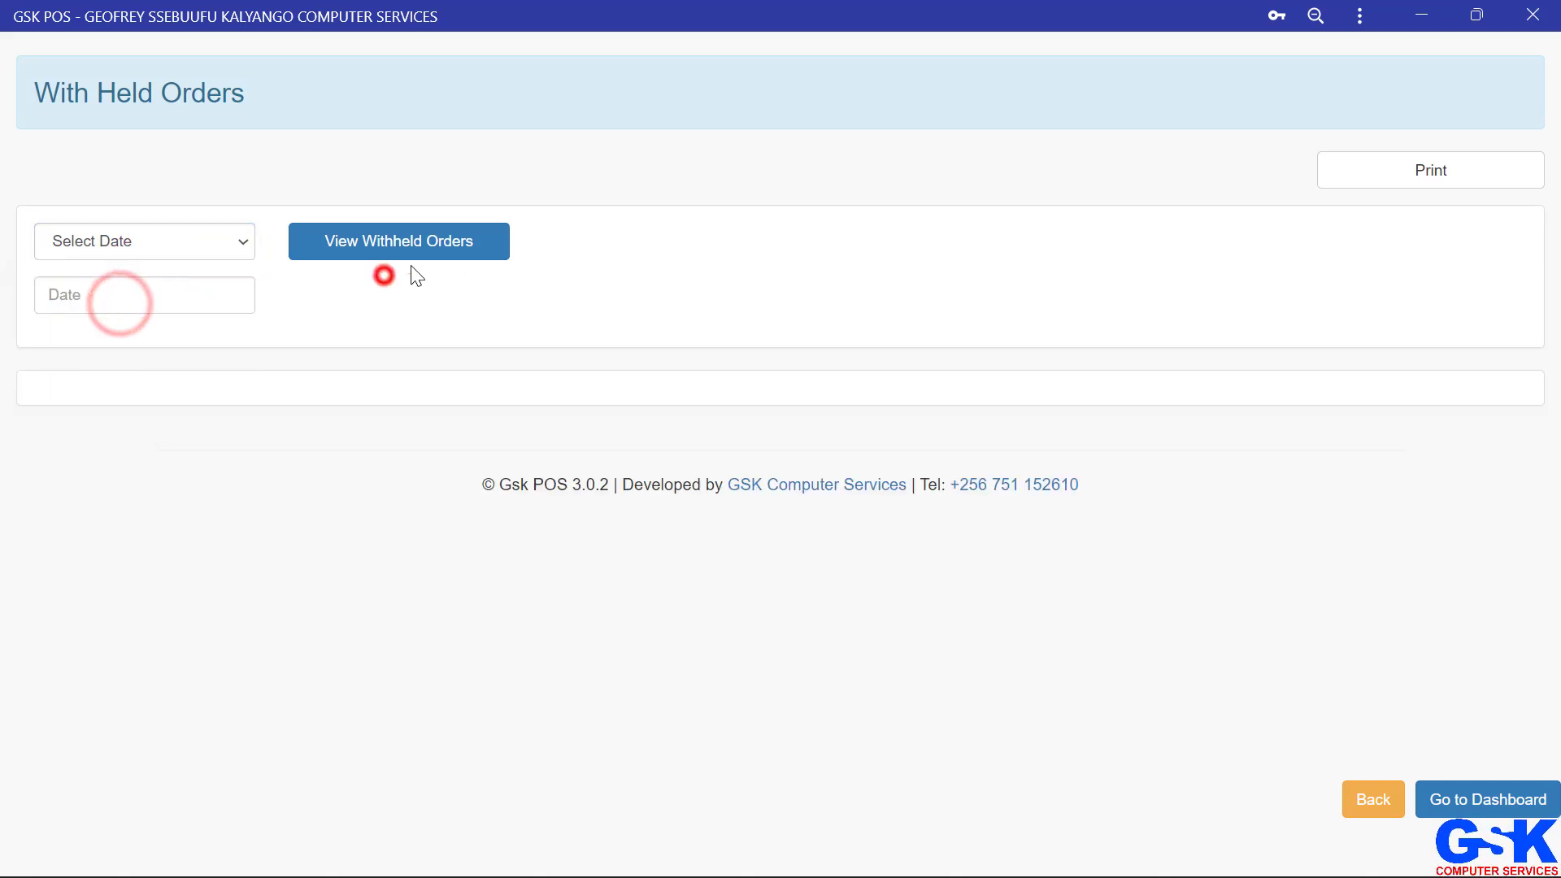
{"action": "left_click", "coordinate": [471, 242]}
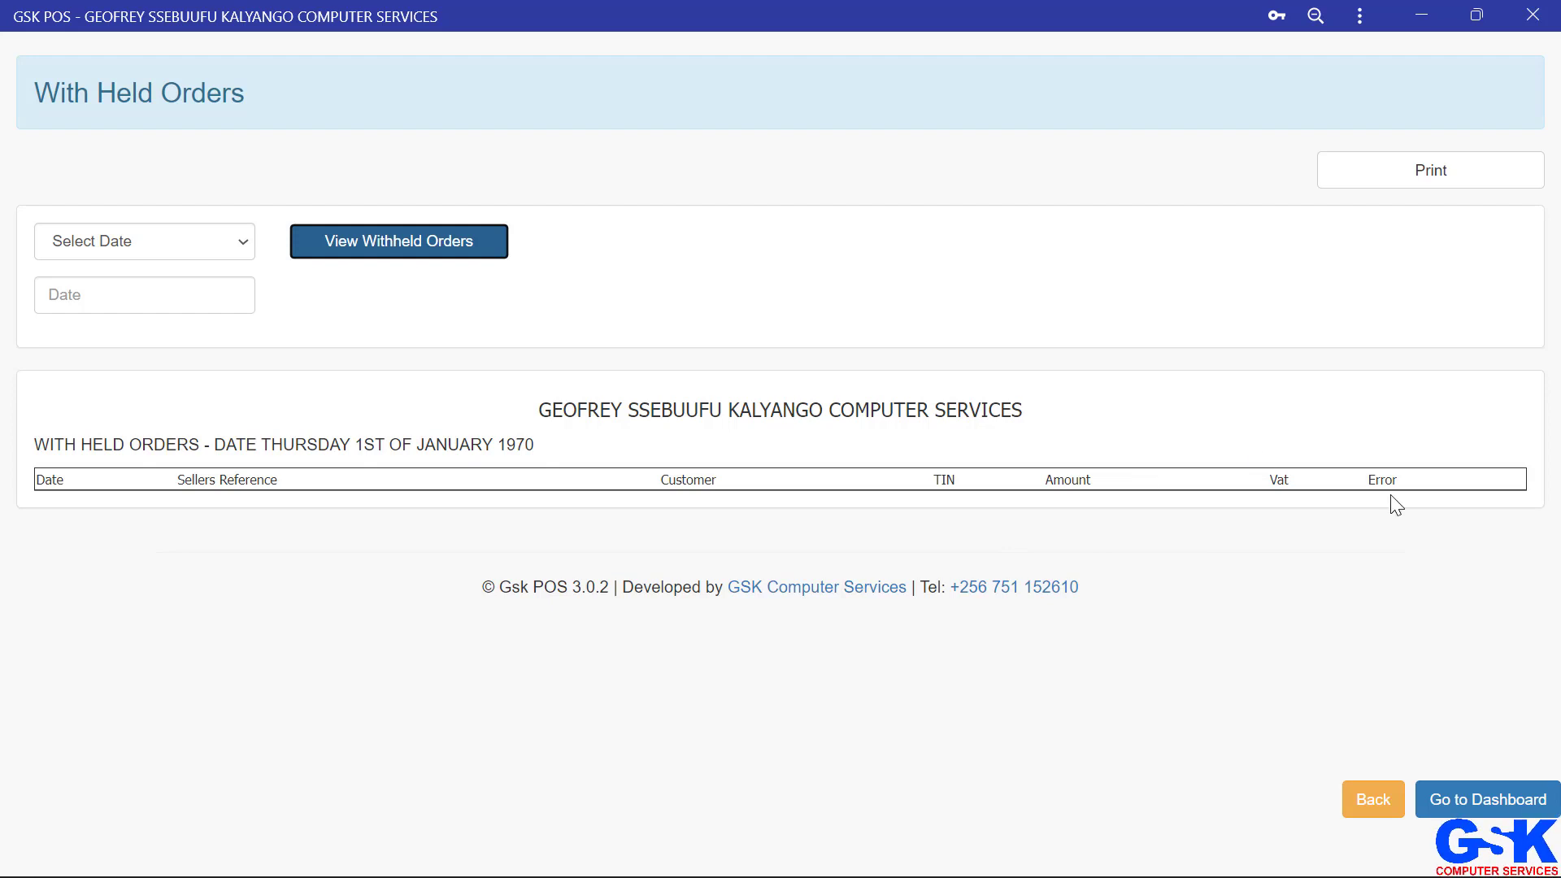
{"action": "left_click", "coordinate": [1366, 805]}
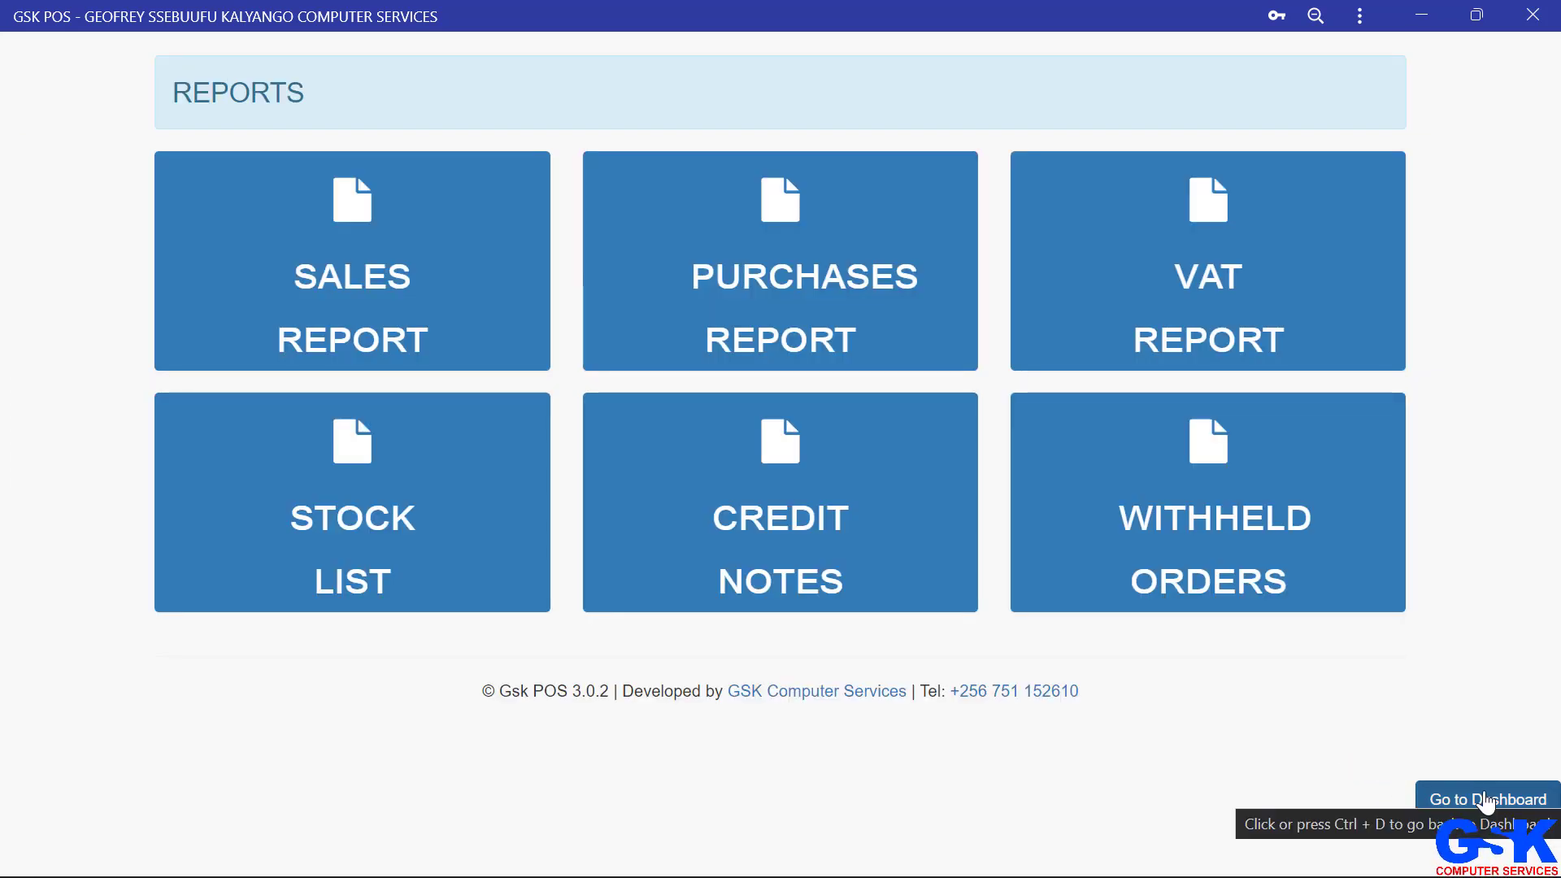
Step: Open the sales sheet from the dashboard and try to add Holy Cross (PCE-Piece) with quantity 1, then return to the dashboard
{"action": "left_click", "coordinate": [1486, 801]}
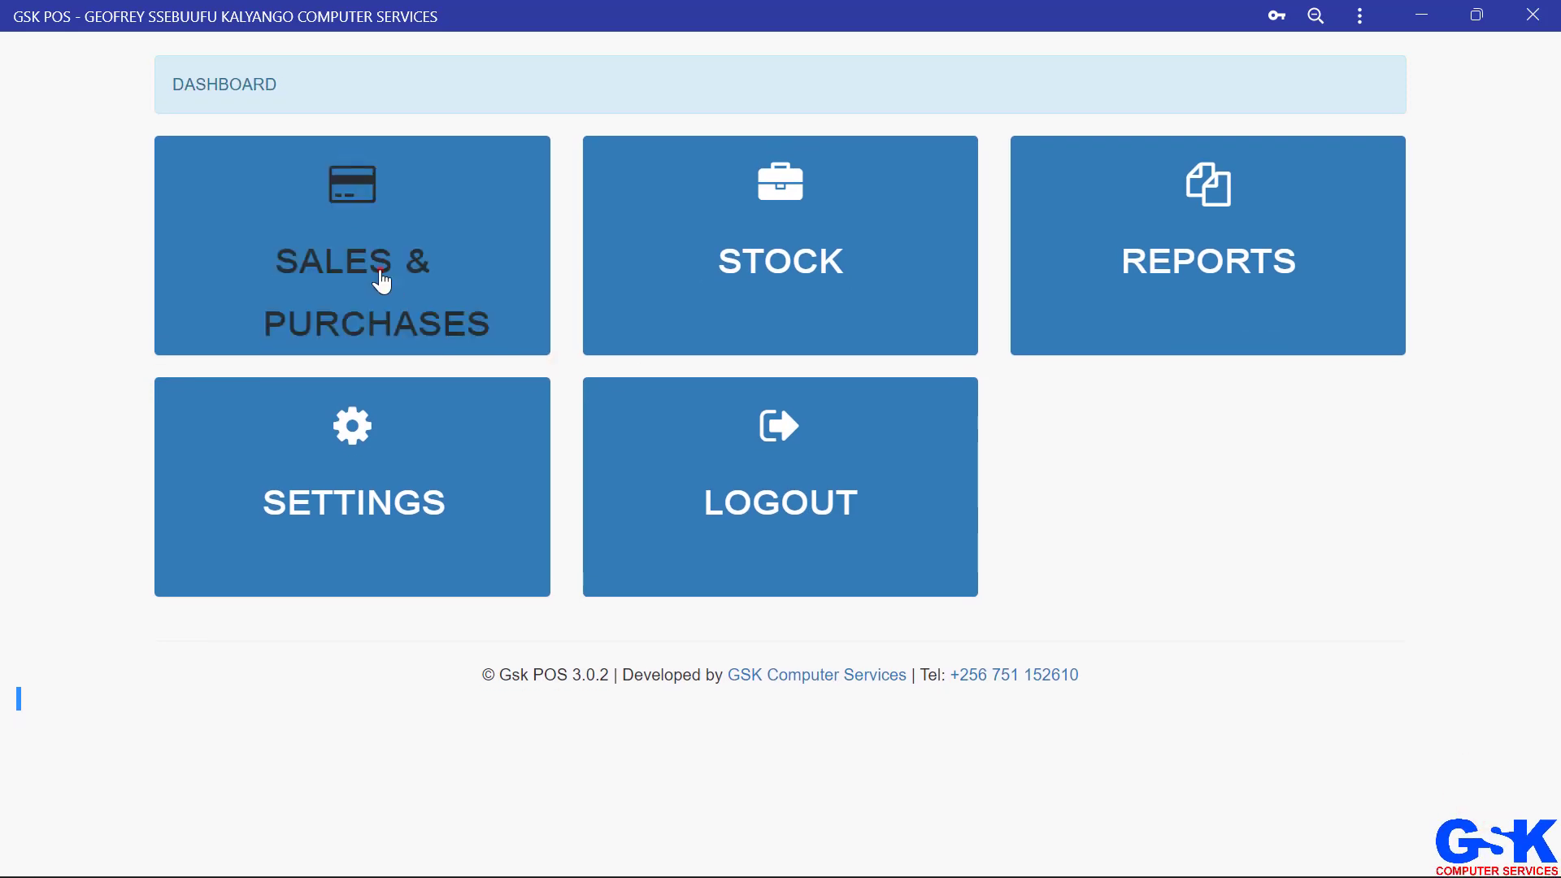
{"action": "left_click", "coordinate": [380, 276]}
{"action": "left_click", "coordinate": [89, 172]}
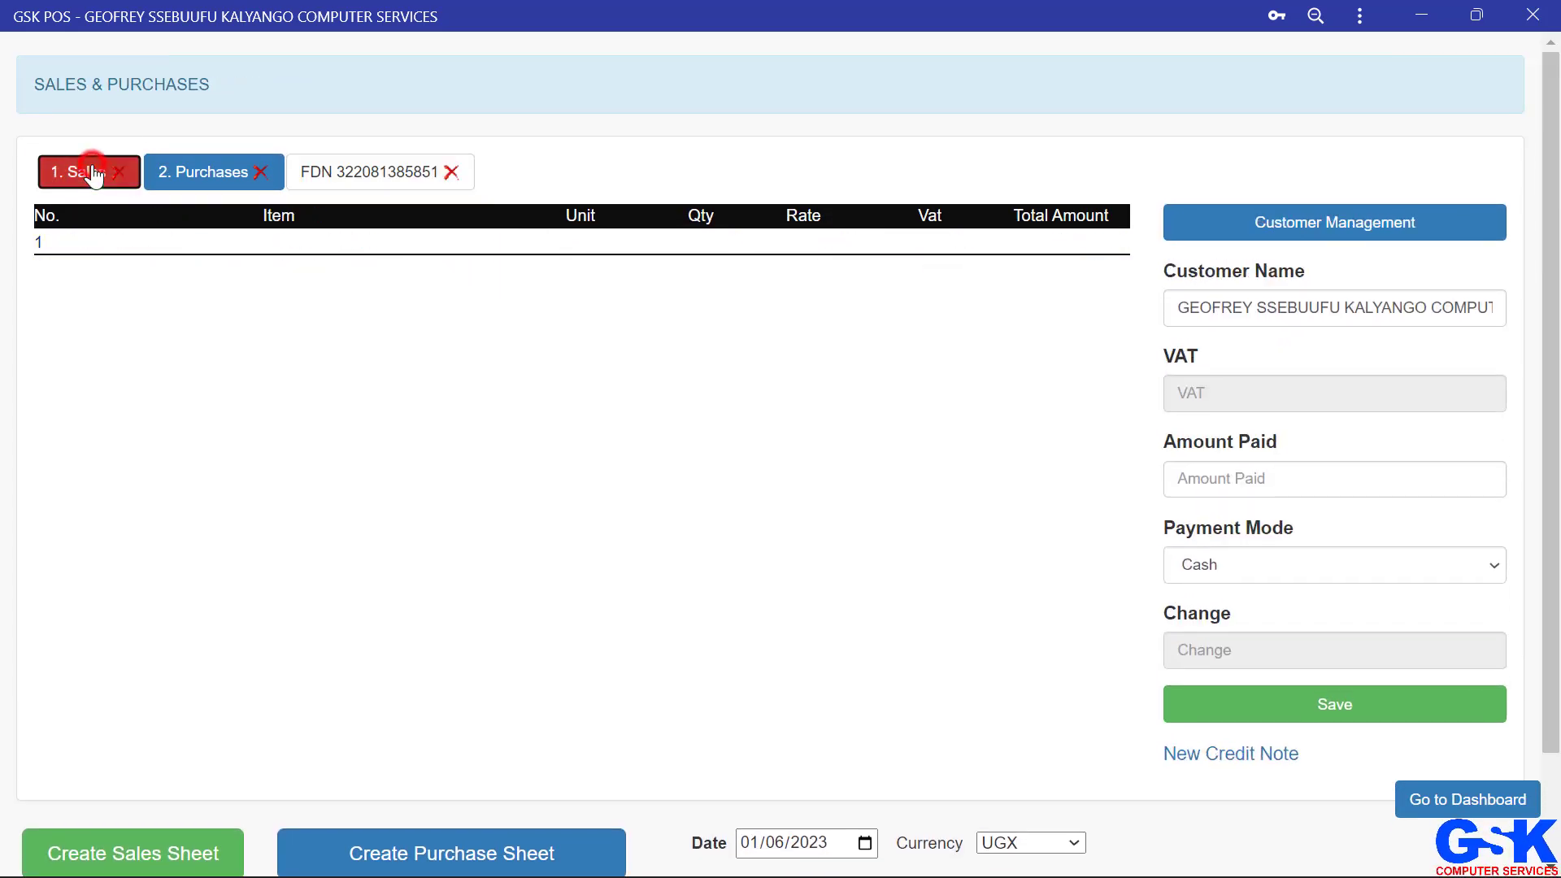
{"action": "left_click", "coordinate": [187, 242]}
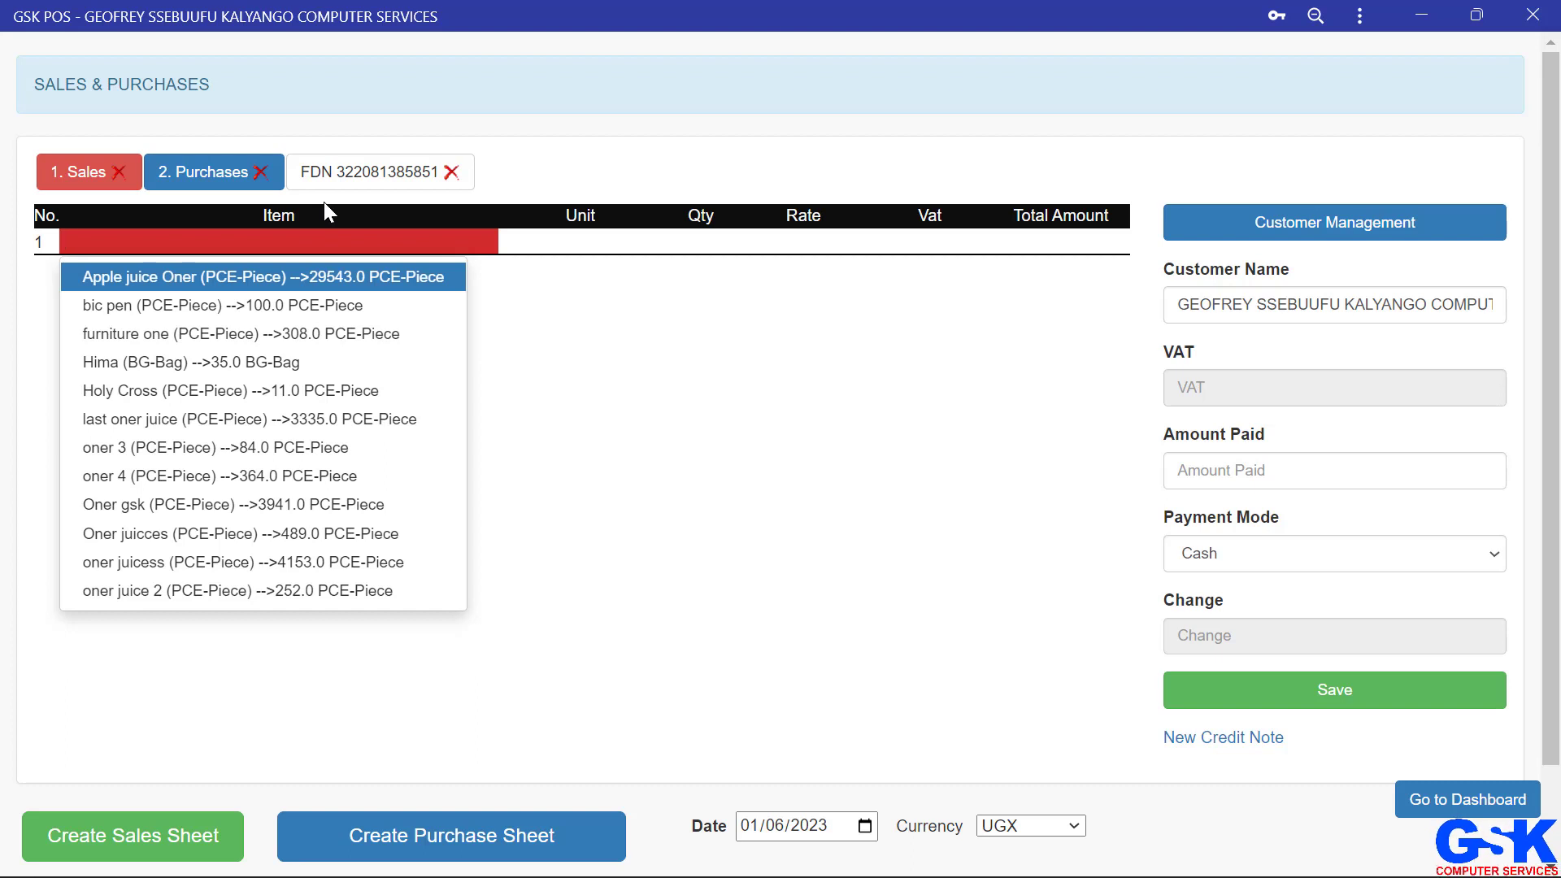
{"action": "key", "text": "Down"}
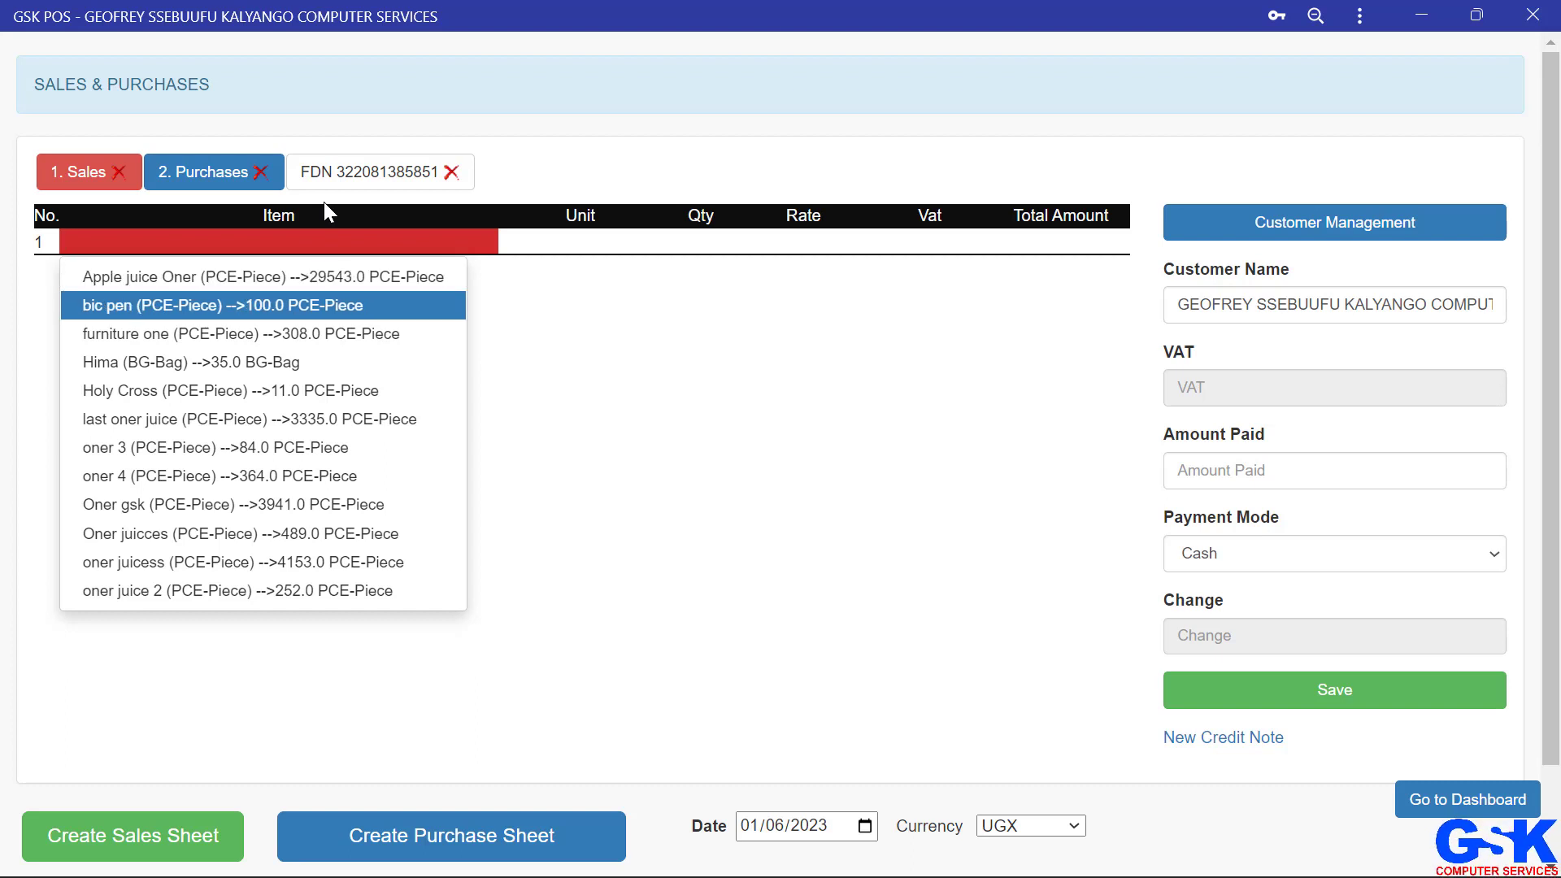
{"action": "key", "text": "Down"}
{"action": "key", "text": "Down"}
{"action": "key", "text": "Down"}
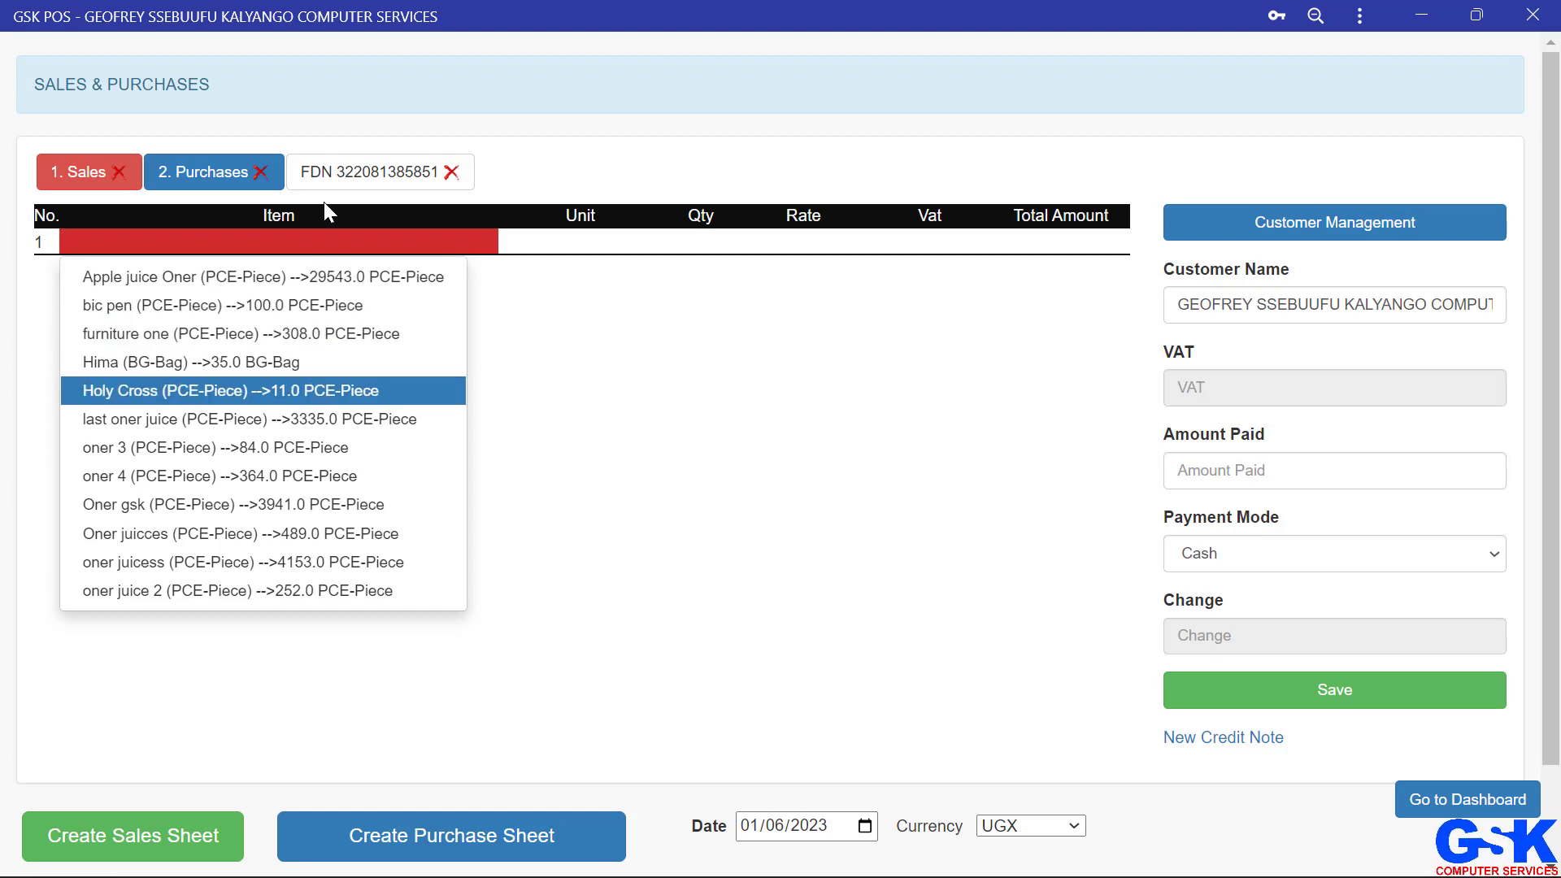
{"action": "key", "text": "Return"}
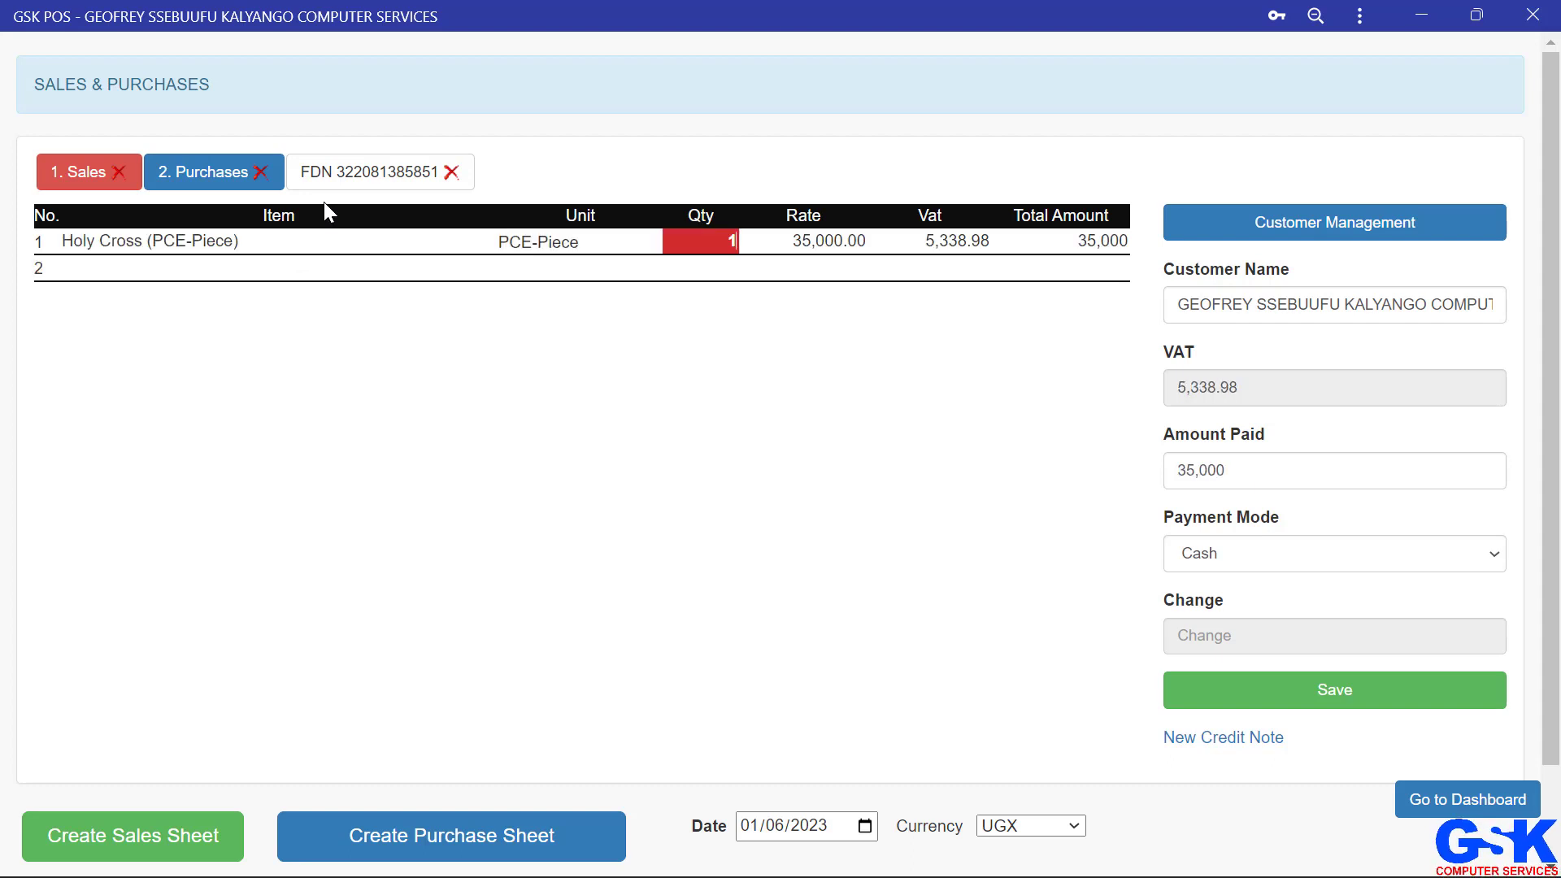
{"action": "key", "text": "Return"}
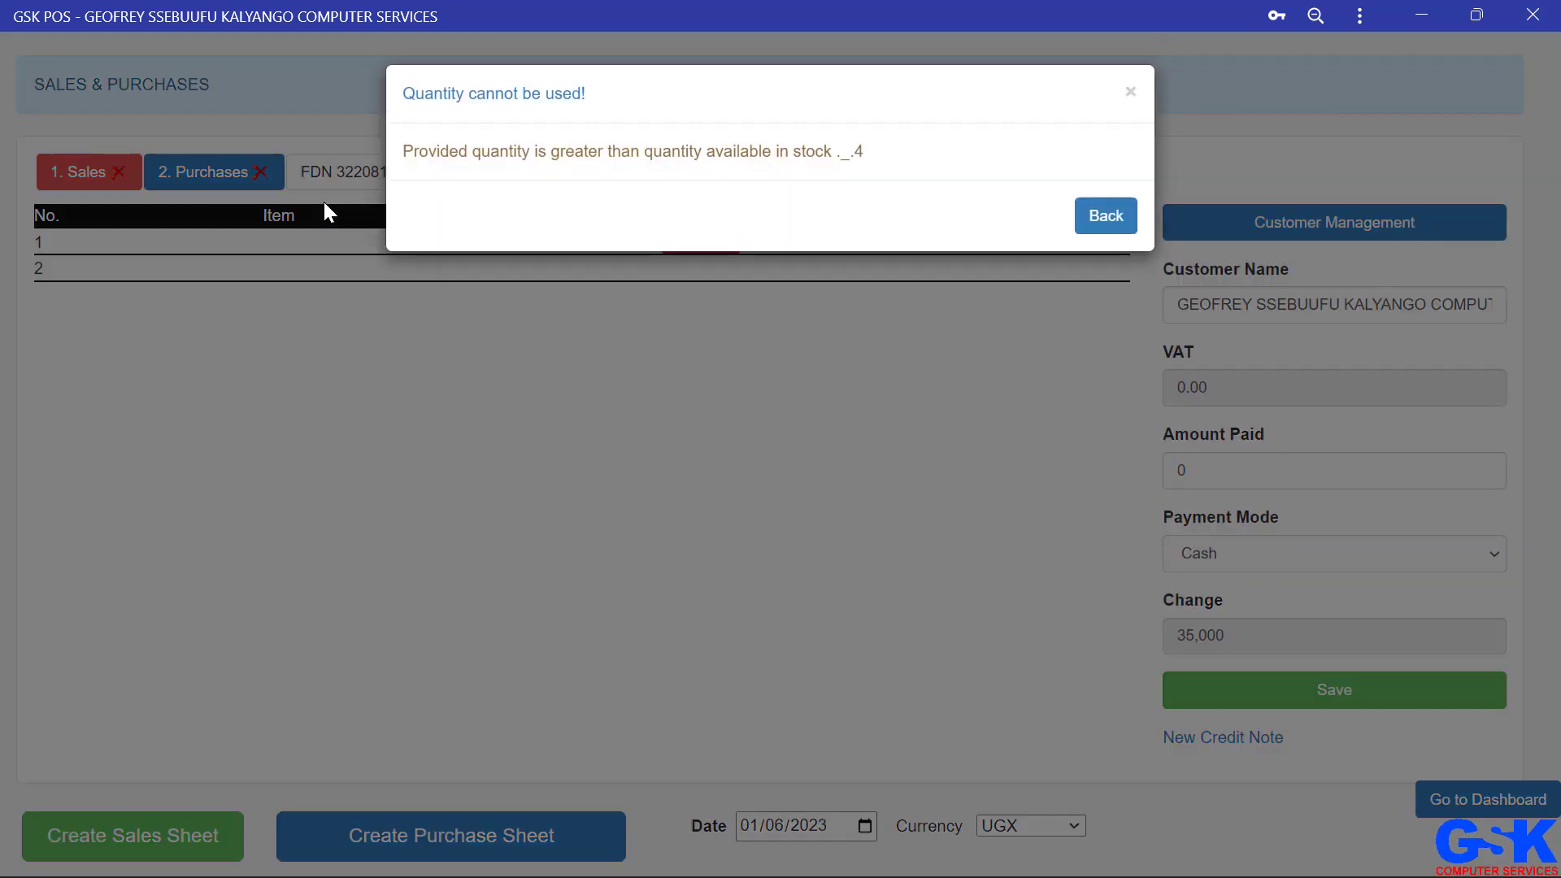
{"action": "left_click", "coordinate": [133, 238]}
{"action": "left_click", "coordinate": [135, 239]}
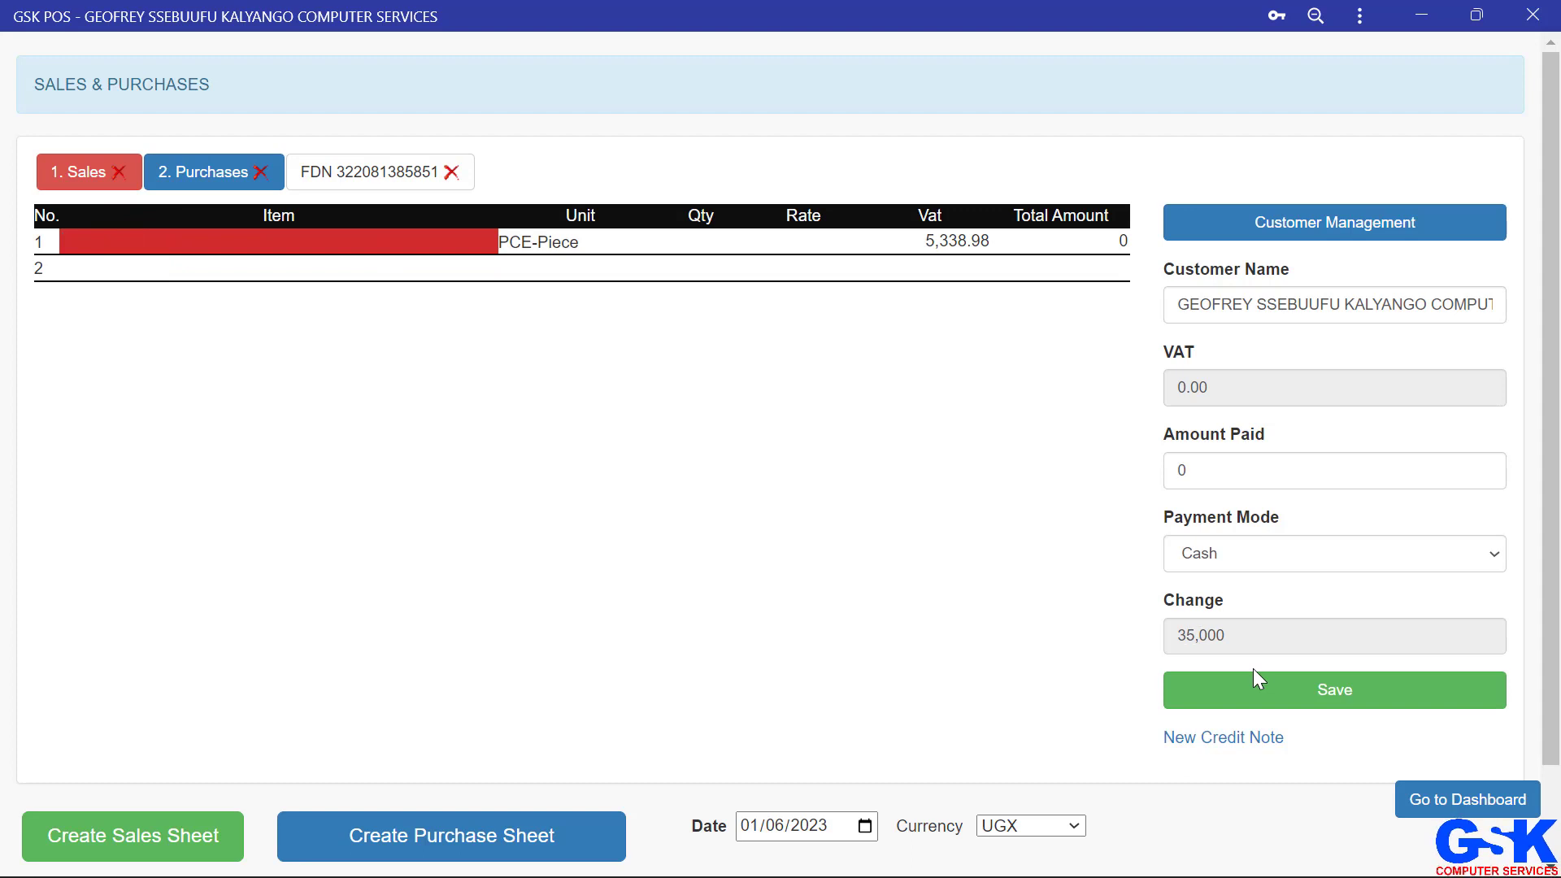
{"action": "left_click", "coordinate": [1437, 801]}
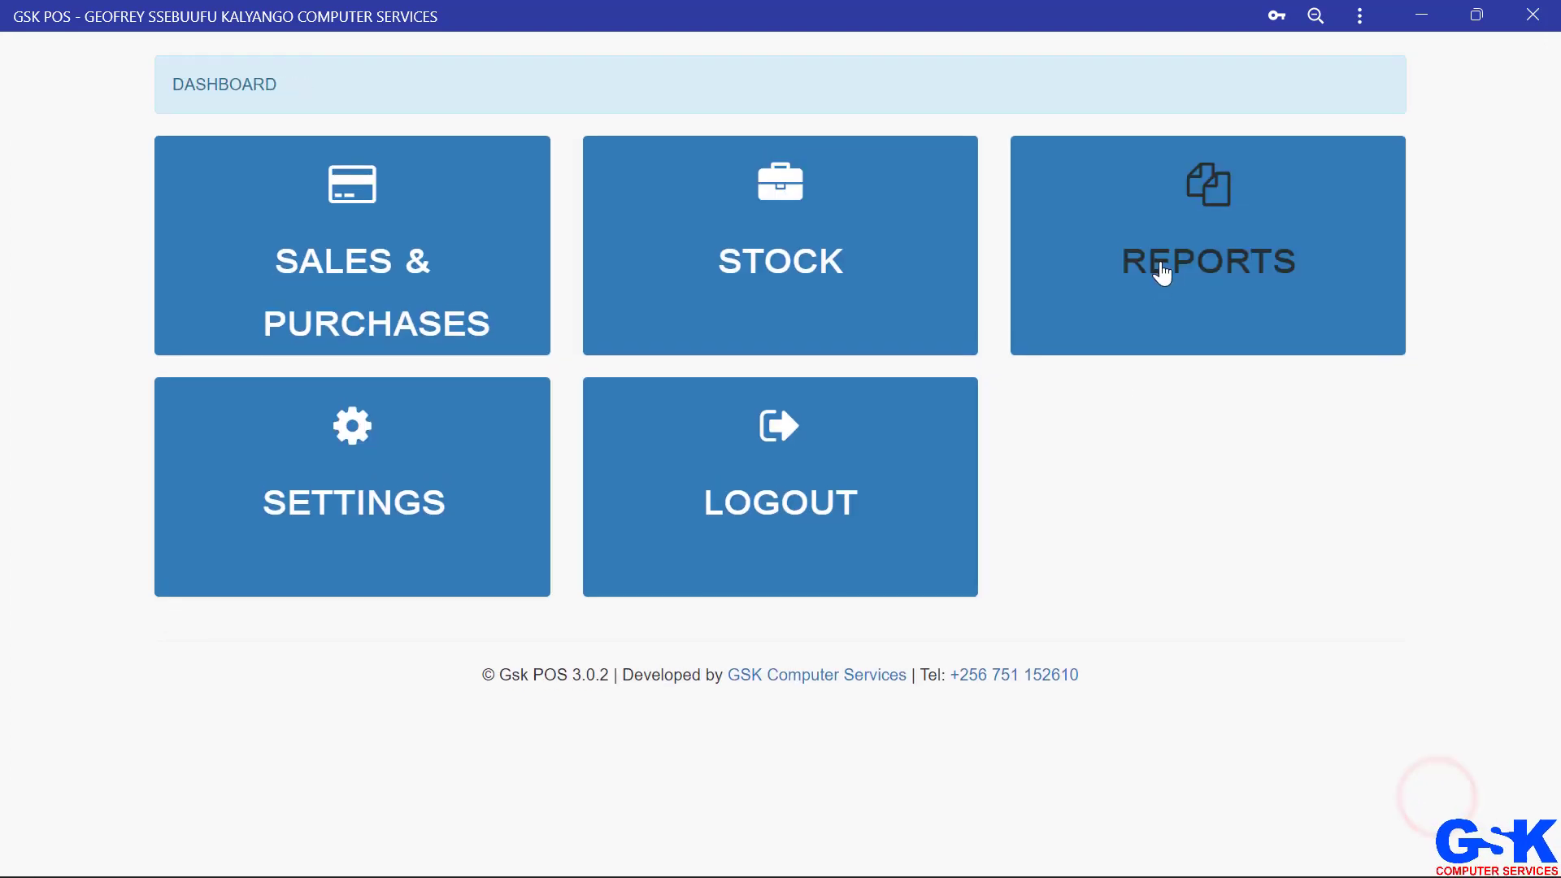
Step: Open the withheld orders report from reports and view today's withheld orders
{"action": "left_click", "coordinate": [1199, 218]}
{"action": "left_click", "coordinate": [1202, 539]}
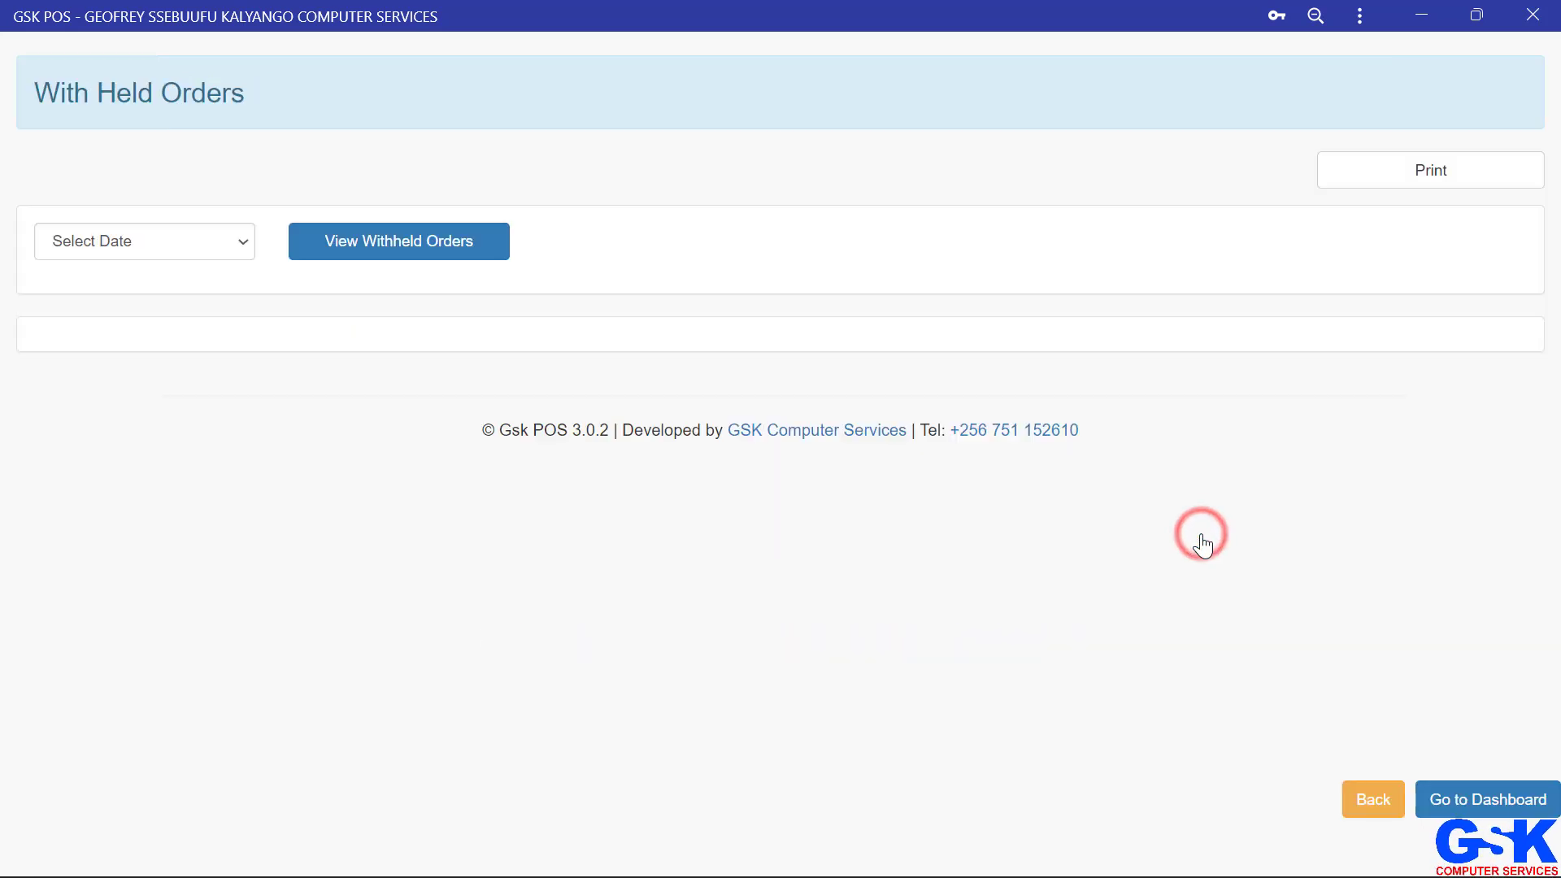
{"action": "left_click", "coordinate": [203, 246]}
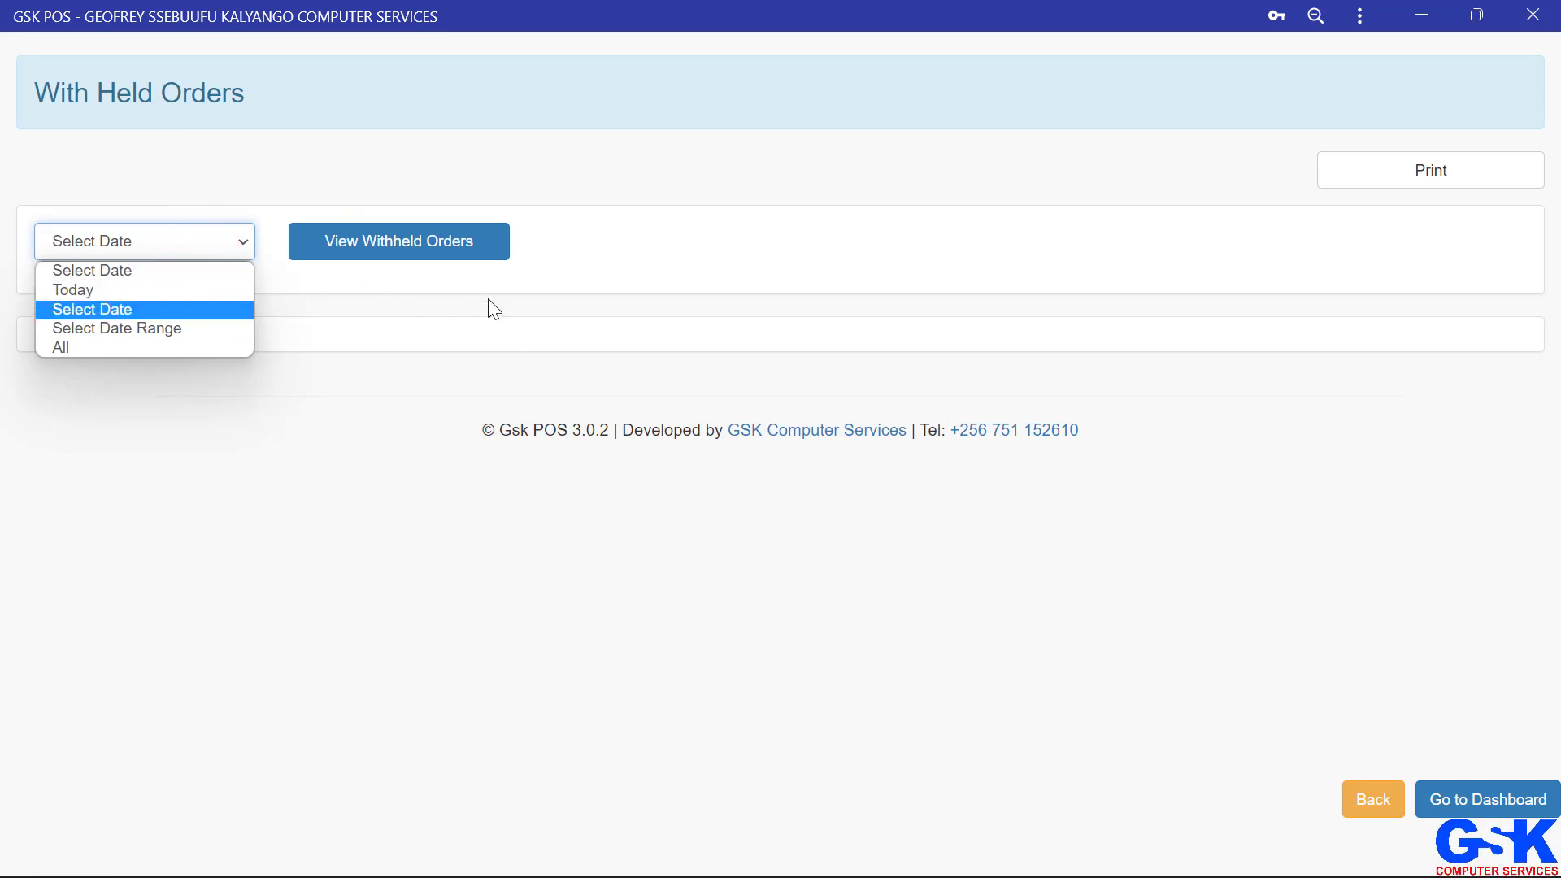
{"action": "left_click", "coordinate": [631, 330]}
{"action": "left_click", "coordinate": [207, 245]}
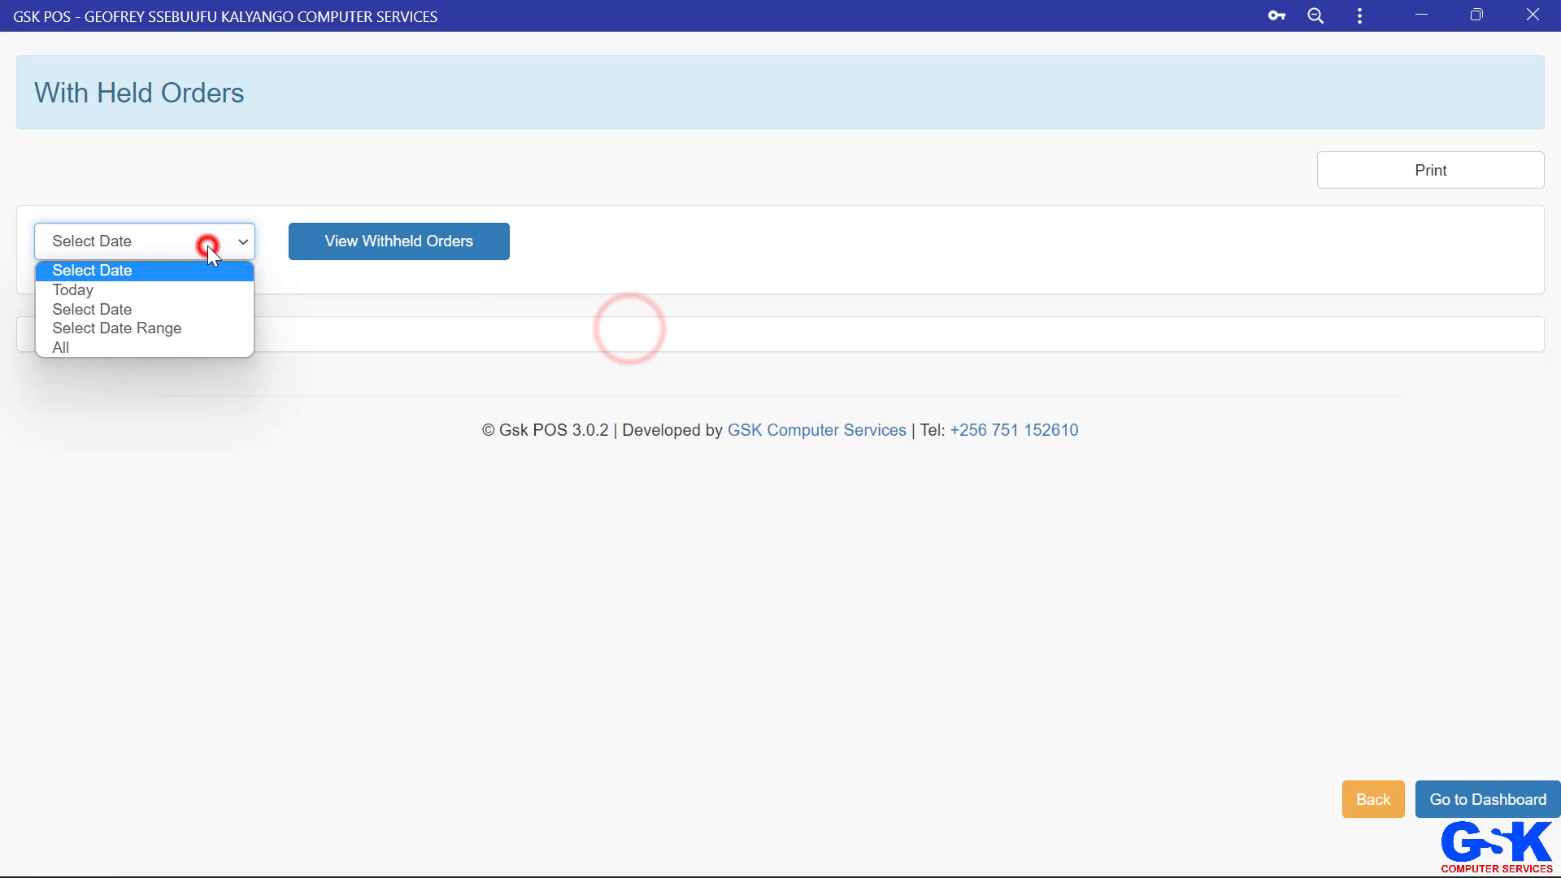
{"action": "left_click", "coordinate": [134, 299]}
{"action": "left_click", "coordinate": [432, 242]}
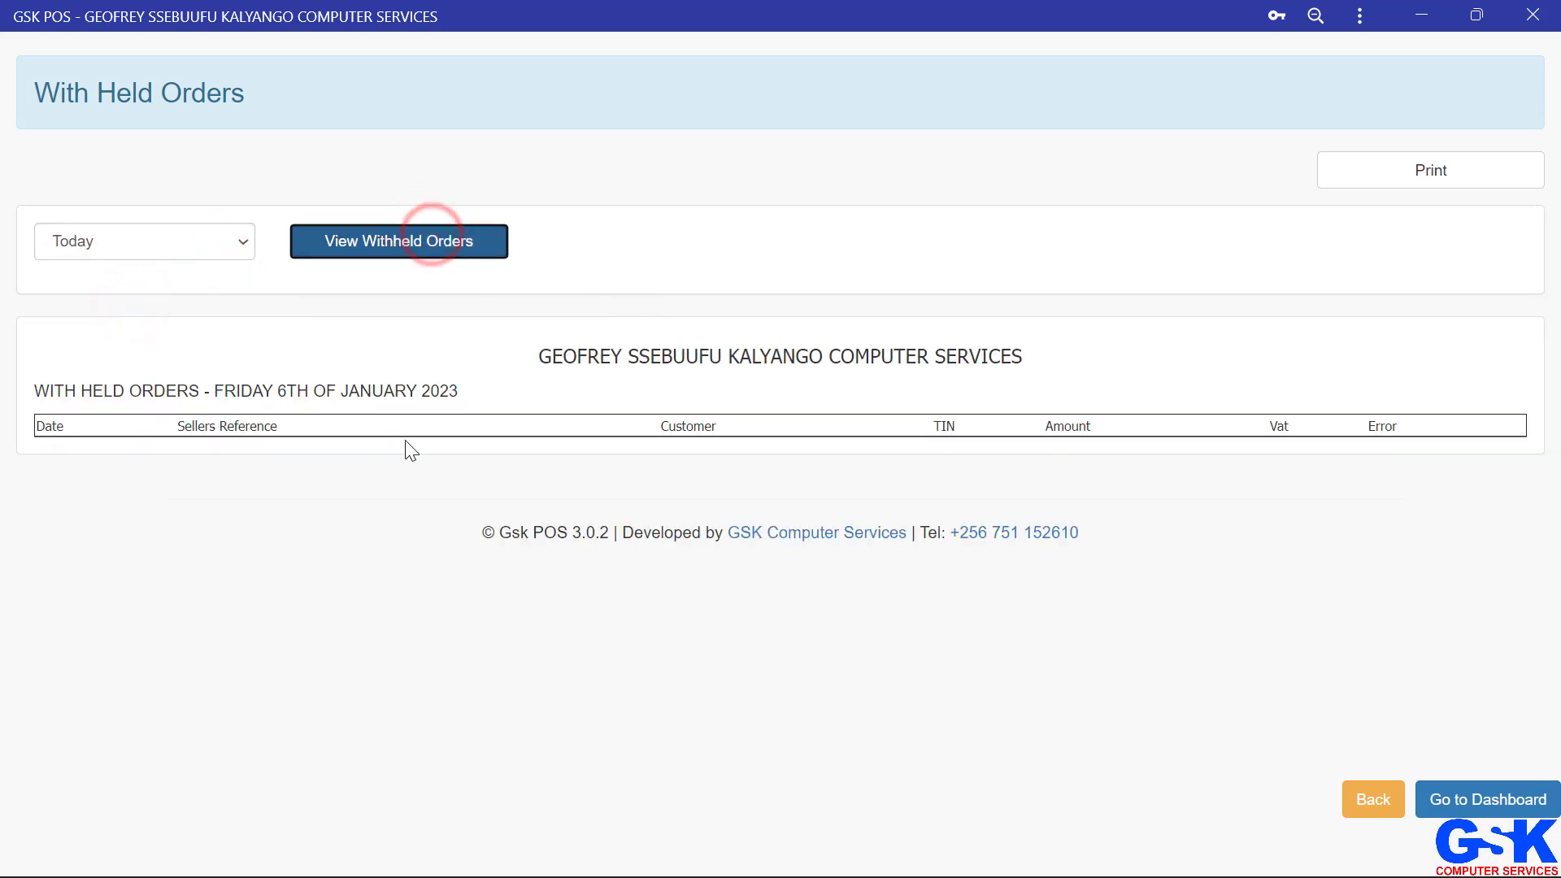
Step: Examine the withheld orders table's column headings, then return to reports and the dashboard
{"action": "left_click_drag", "start_coordinate": [221, 431], "coordinate": [329, 472]}
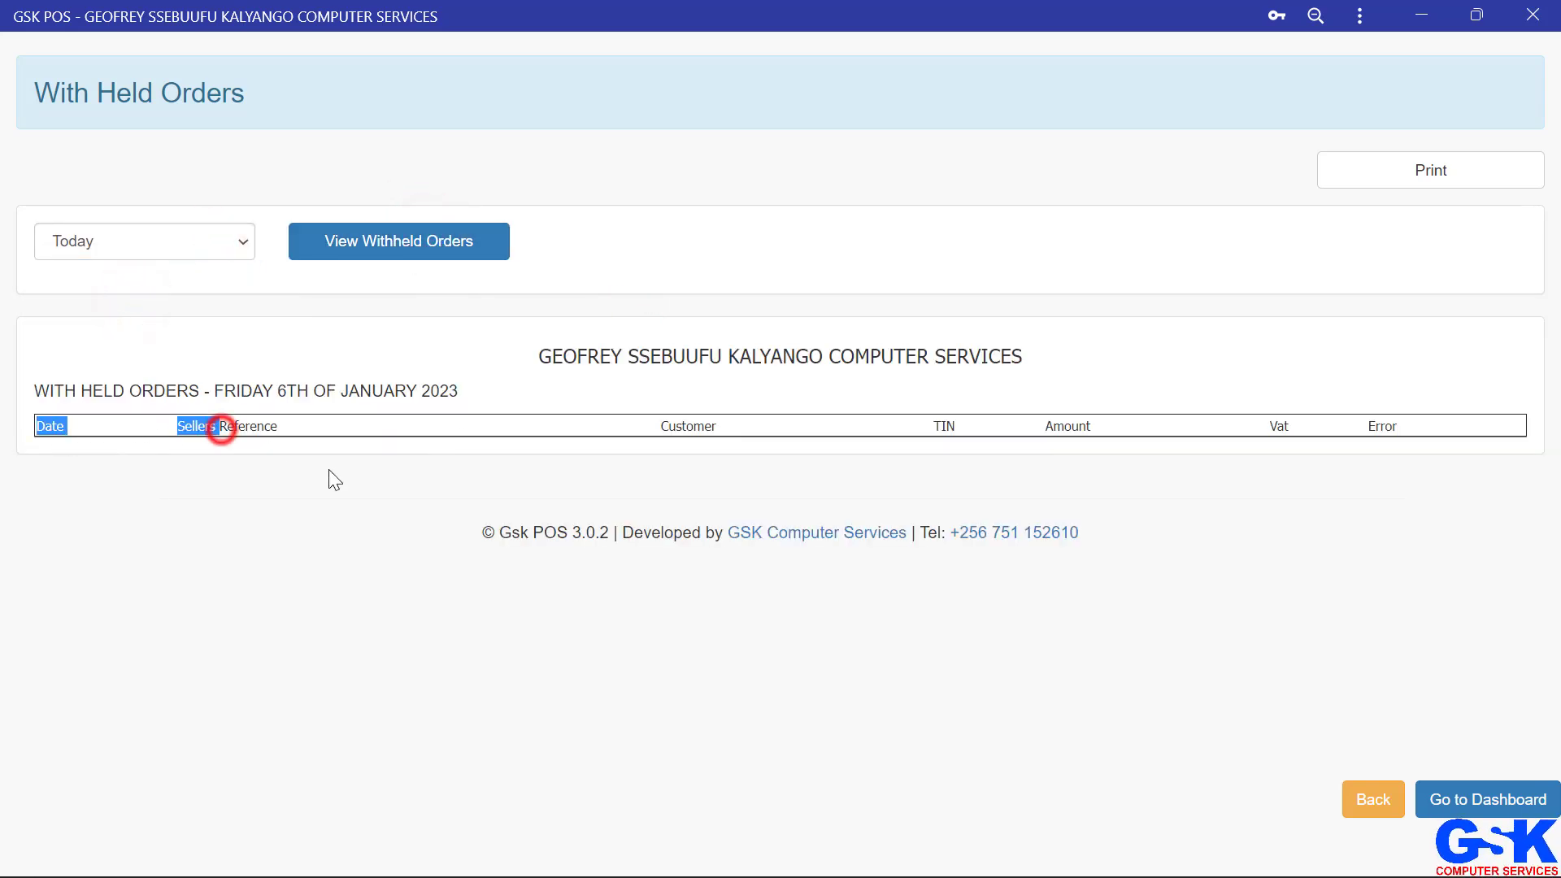
{"action": "left_click_drag", "start_coordinate": [673, 426], "coordinate": [760, 419]}
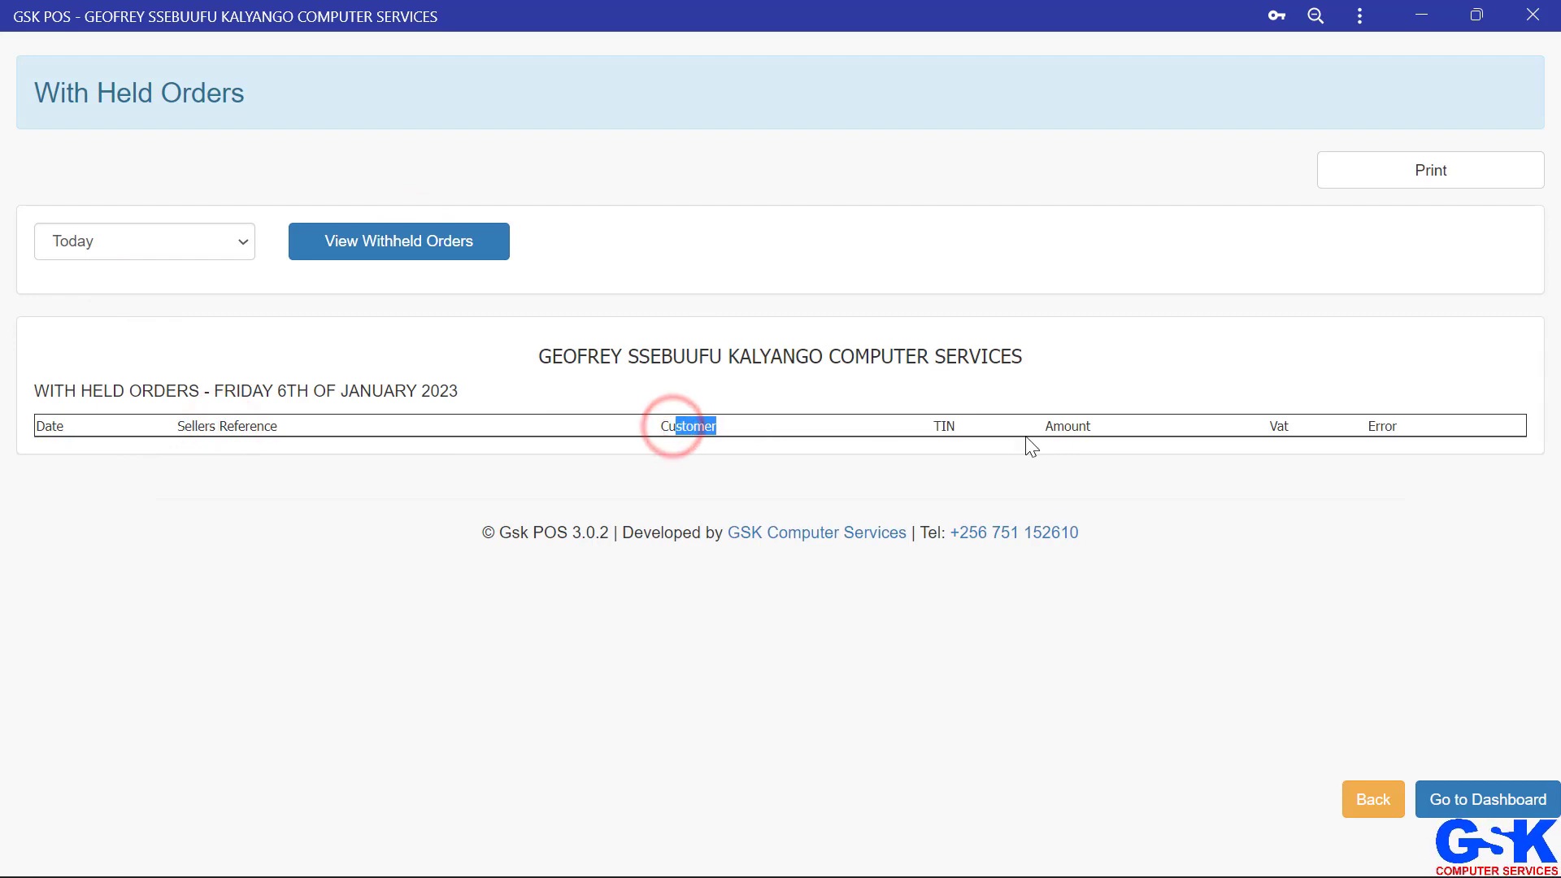
{"action": "left_click_drag", "start_coordinate": [1258, 429], "coordinate": [1401, 431]}
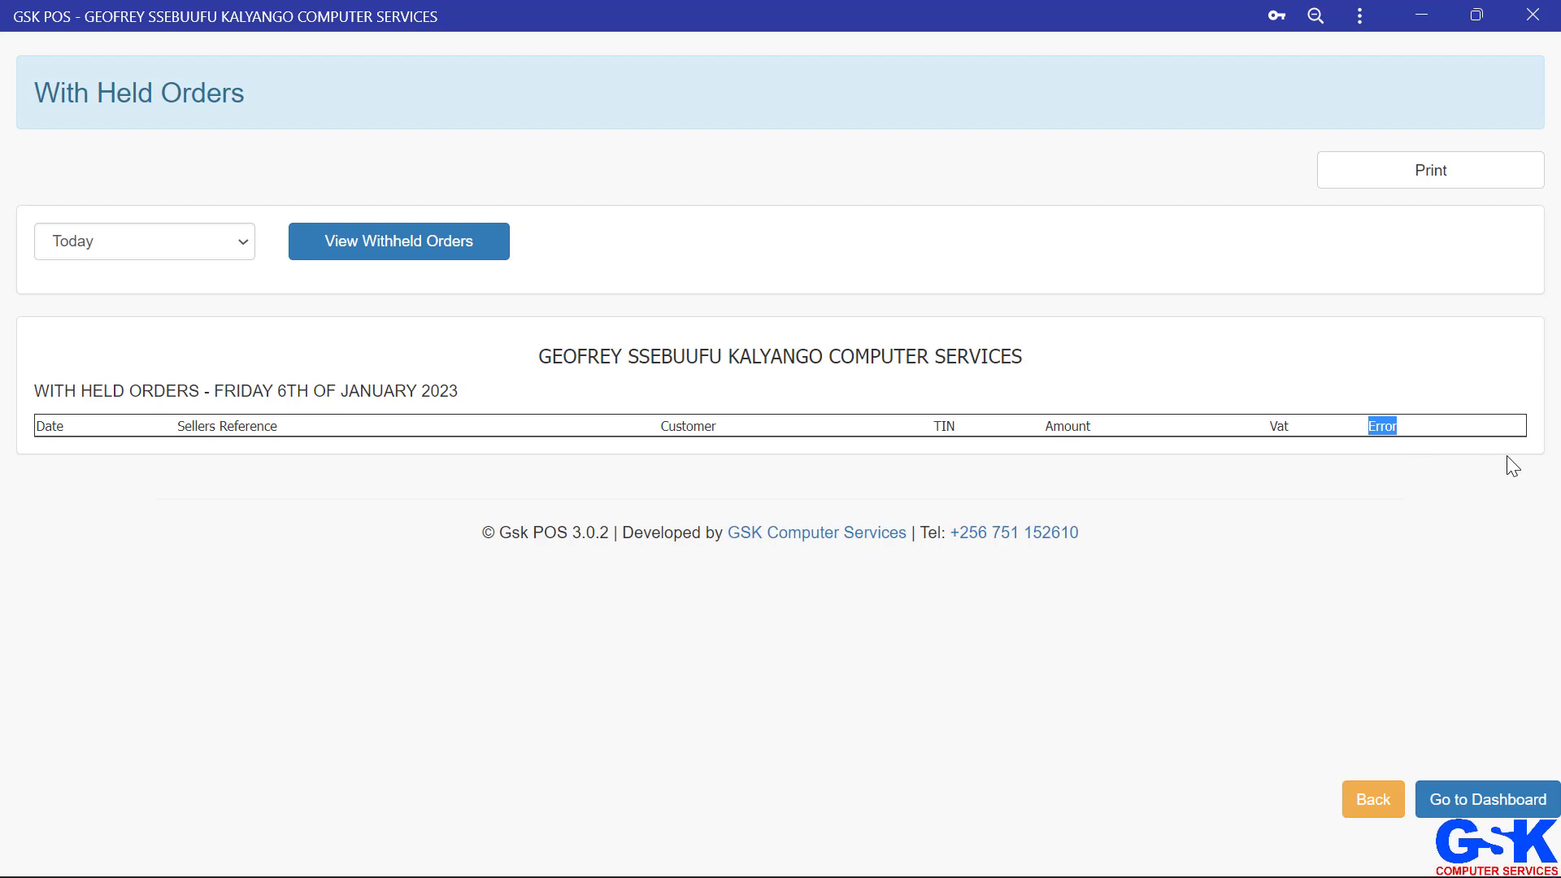
{"action": "left_click", "coordinate": [1379, 801]}
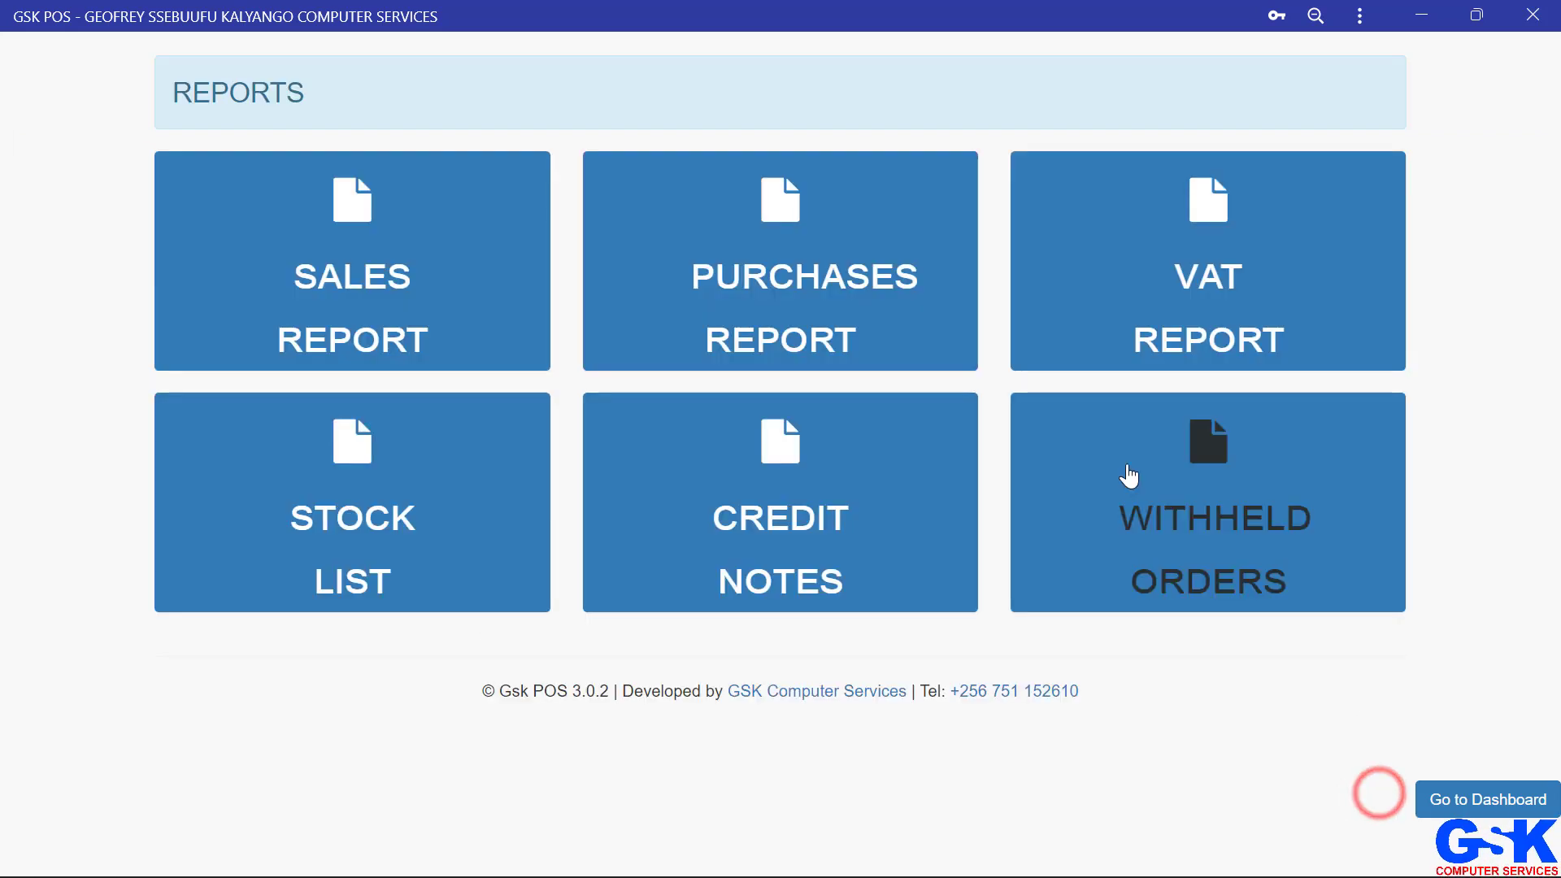
{"action": "left_click", "coordinate": [1466, 797]}
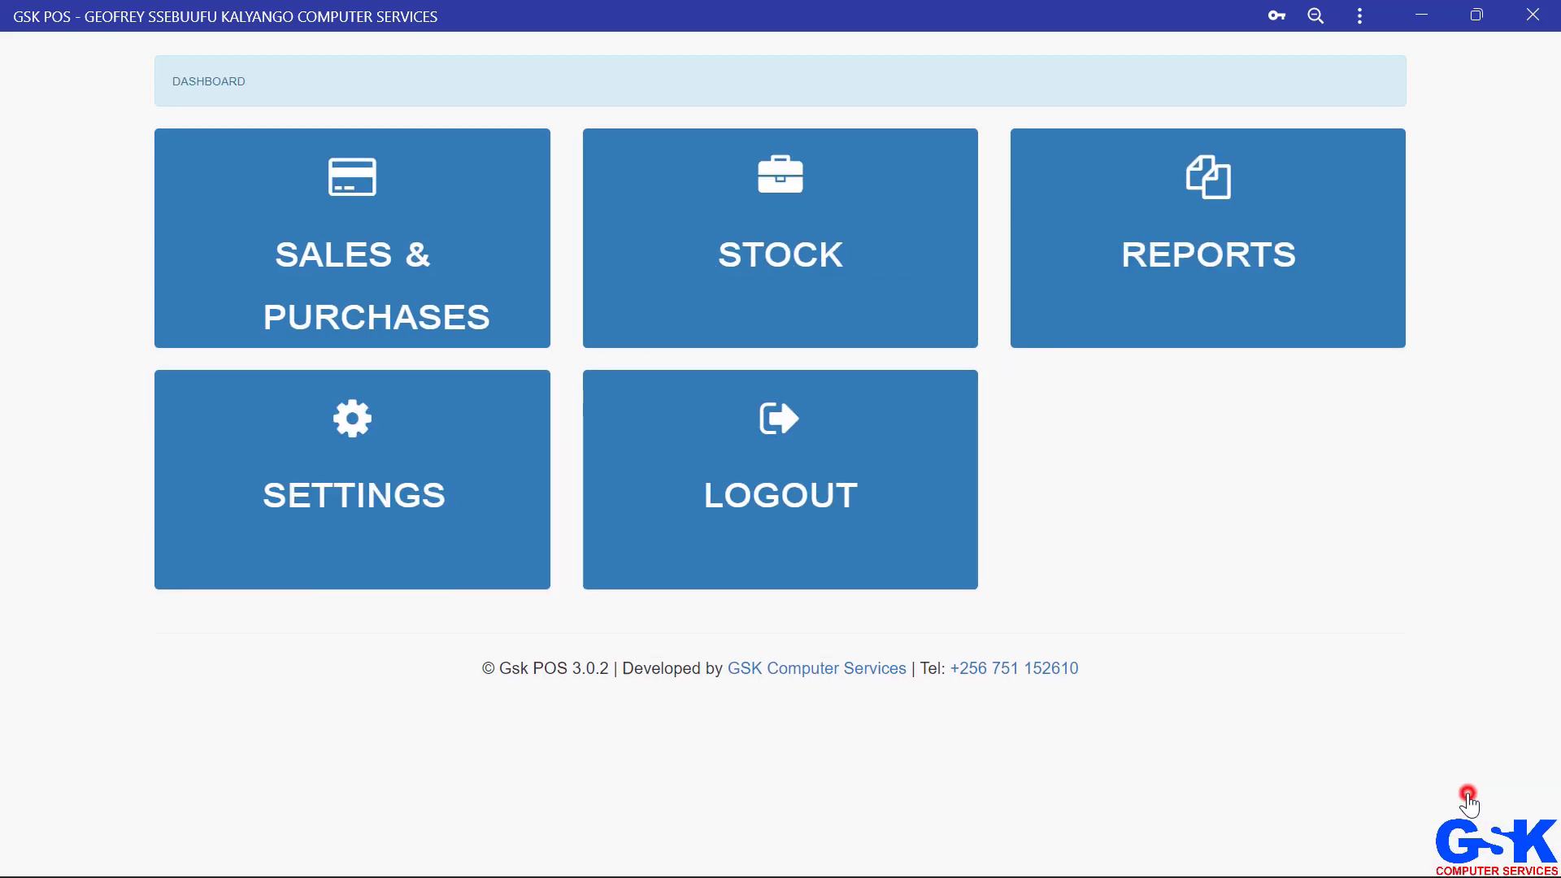